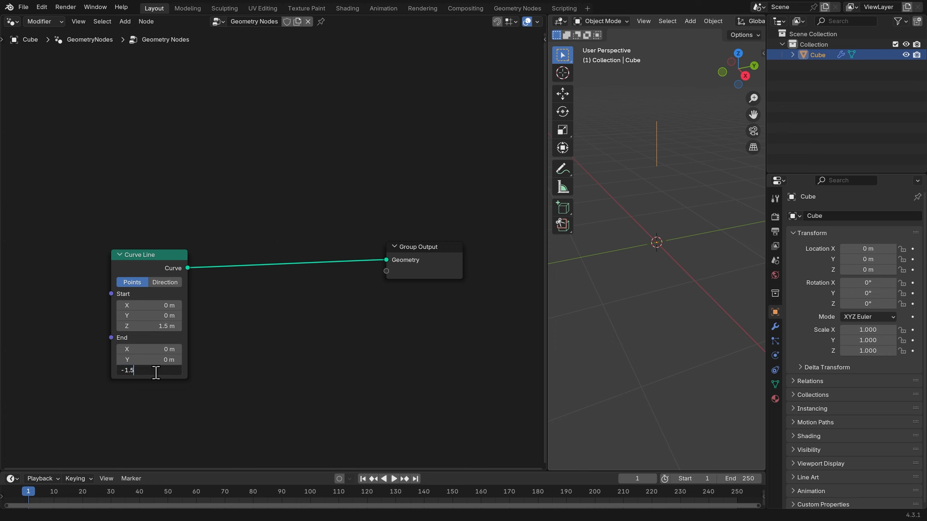
# Set the Curve Line's end Z to -1.5 m and move the node slightly away from Group Output
pyautogui.press('Return')
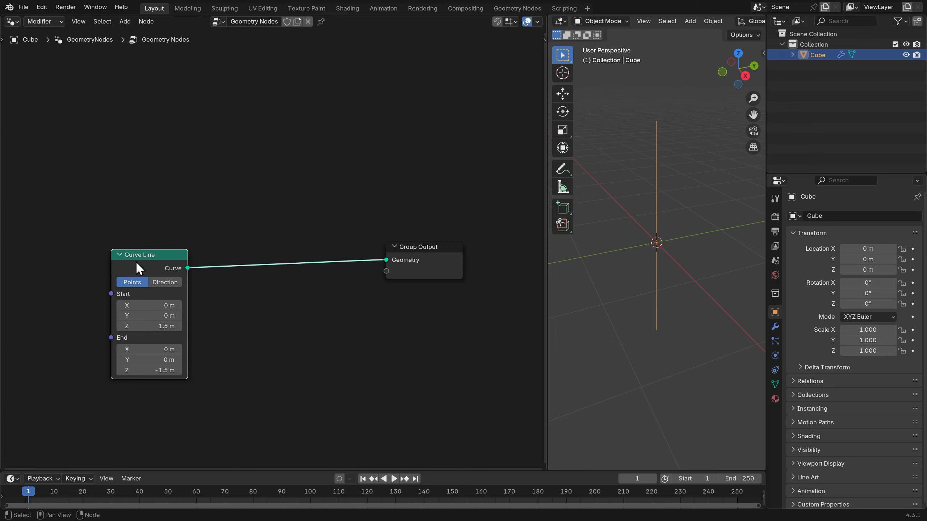
pyautogui.moveTo(136, 261); pyautogui.dragTo(127, 256)
# Insert a Curve to Mesh node on the link between Curve Line and Group Output
pyautogui.click(282, 181)
pyautogui.hotkey('shift', 'a')
pyautogui.click(282, 182)
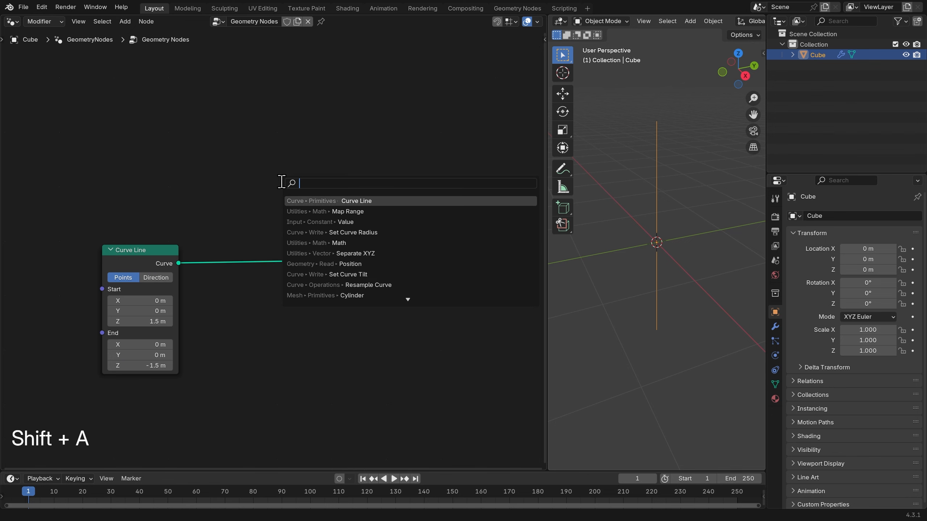
pyautogui.write('cur to me')
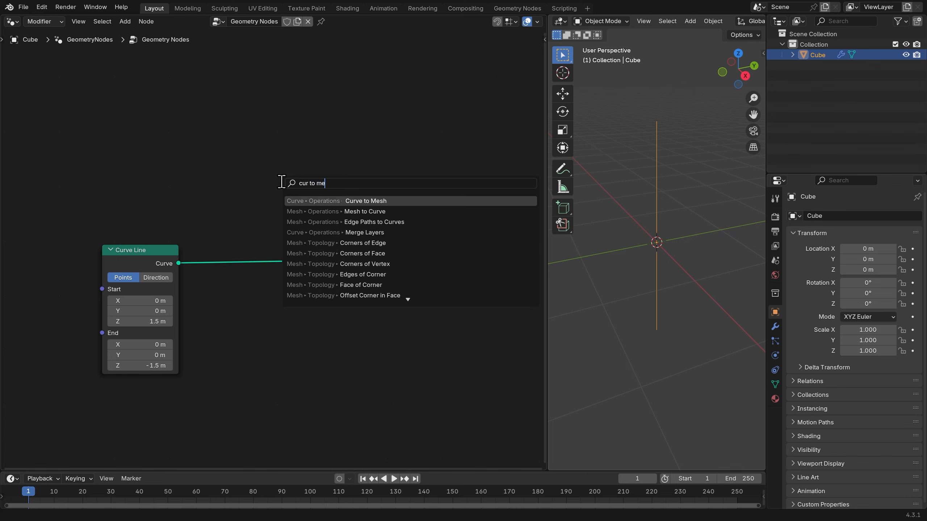
pyautogui.press('Return')
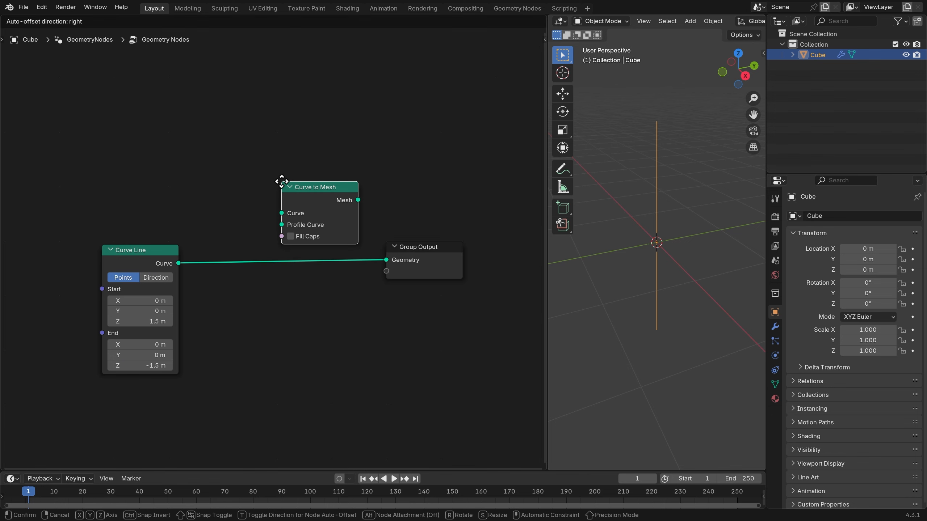
pyautogui.click(246, 246)
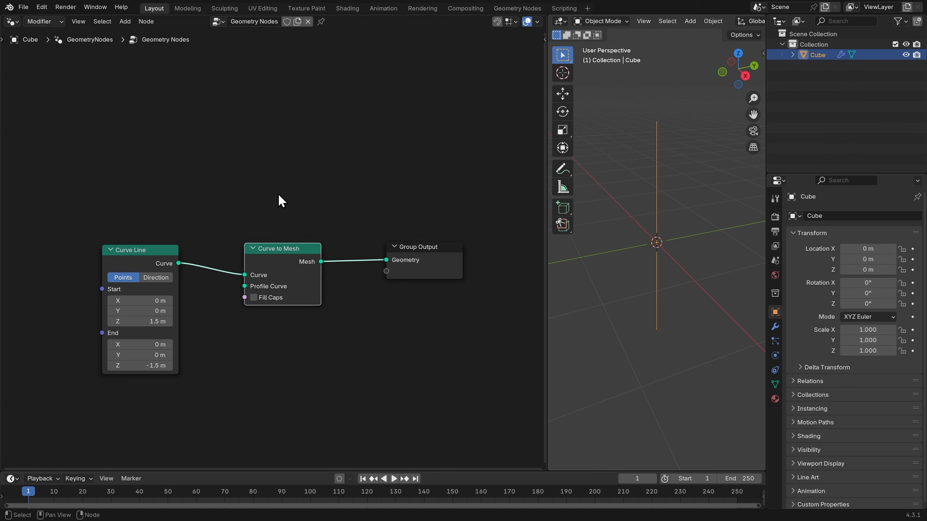
# Add a Curve Circle node below Curve to Mesh and connect its curve to the Profile Curve input
pyautogui.hotkey('shift', 'a')
pyautogui.write('cur')
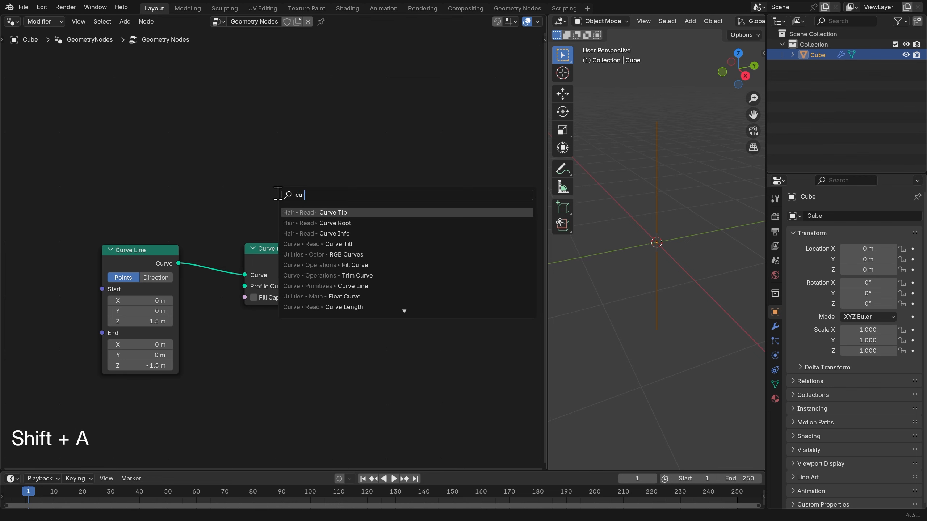
pyautogui.write(' c')
pyautogui.press('Return')
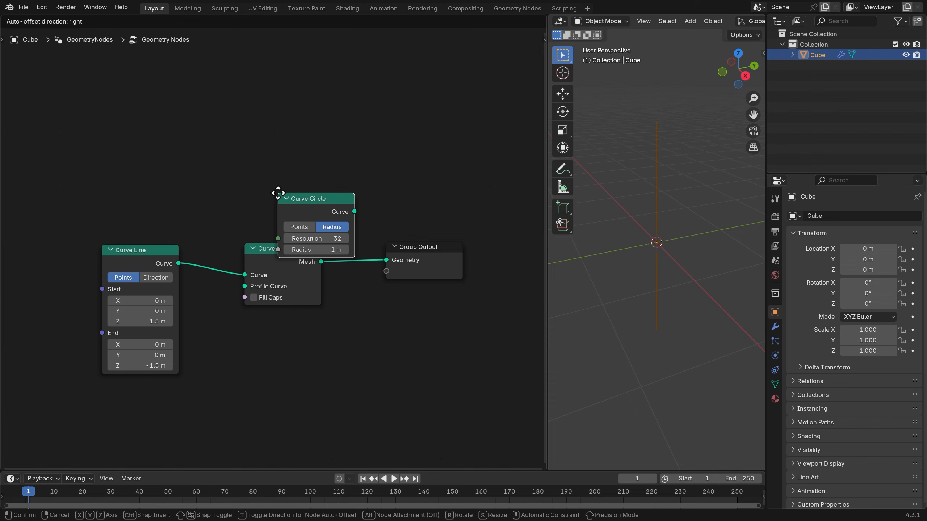
pyautogui.click(251, 319)
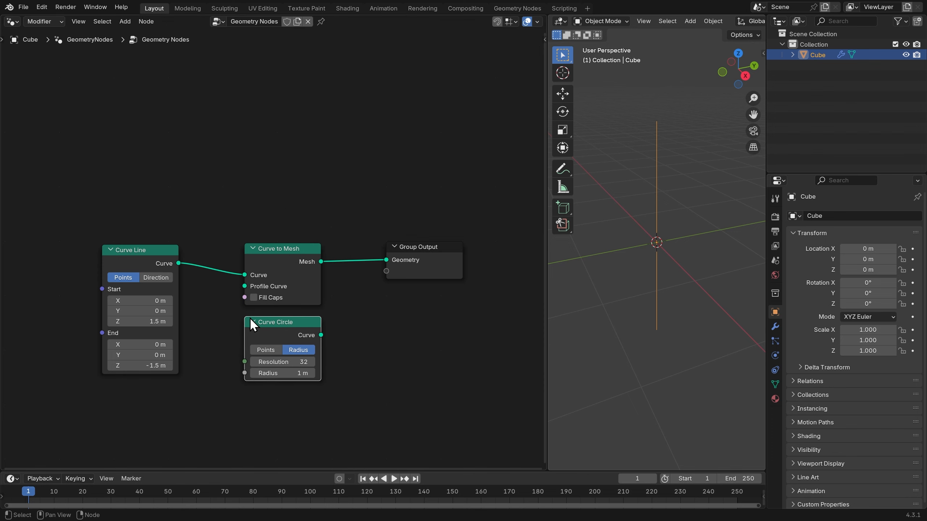
pyautogui.moveTo(321, 335); pyautogui.dragTo(344, 327)
pyautogui.moveTo(261, 284); pyautogui.dragTo(250, 285)
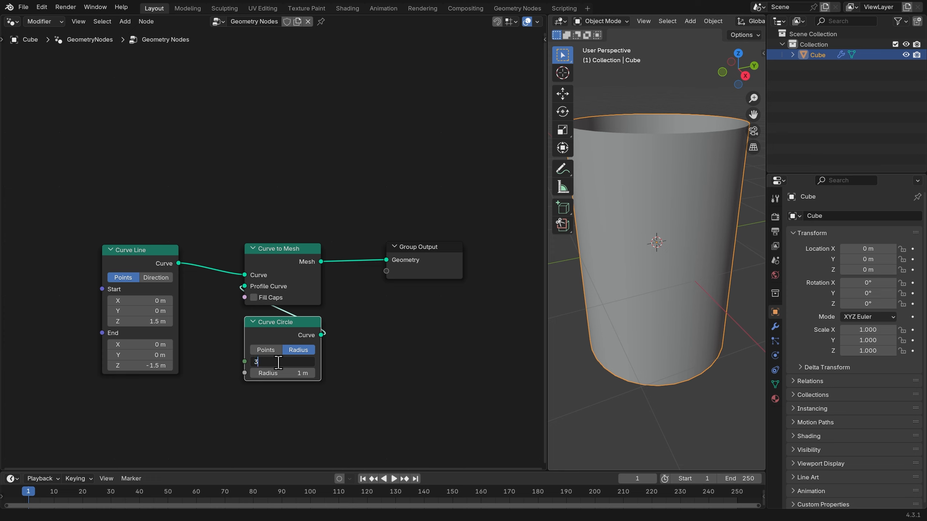
# Set the Curve Circle's resolution to 3 and its radius to 0.05 m
pyautogui.press('Return')
pyautogui.click(280, 375)
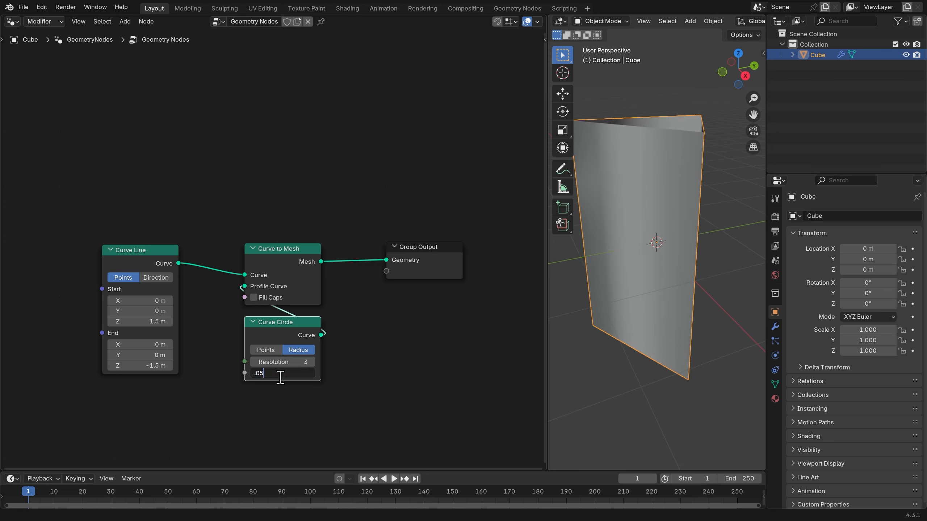
pyautogui.press('Return')
# Move Group Output farther away and insert an Instance on Points node between it and Curve to Mesh
pyautogui.moveTo(420, 262); pyautogui.dragTo(514, 262)
pyautogui.moveTo(271, 211); pyautogui.dragTo(129, 204, button='middle')
pyautogui.scroll(3, 251, 212)
pyautogui.click(251, 212)
pyautogui.hotkey('shift', 'a')
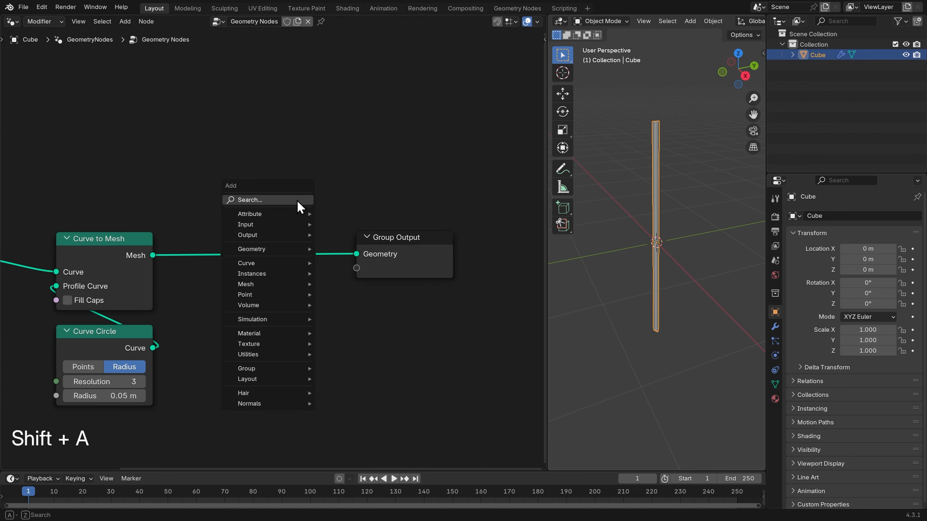
pyautogui.click(297, 201)
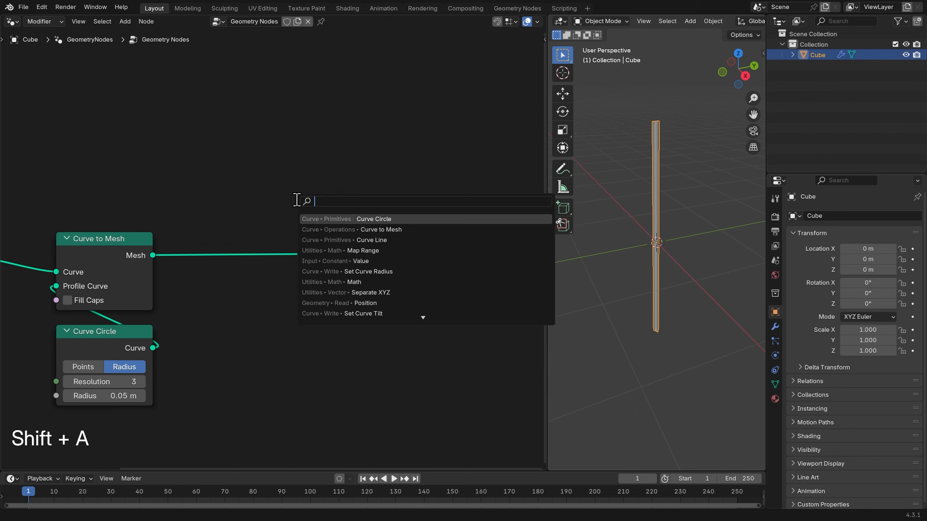
pyautogui.write('in on')
pyautogui.press('Return')
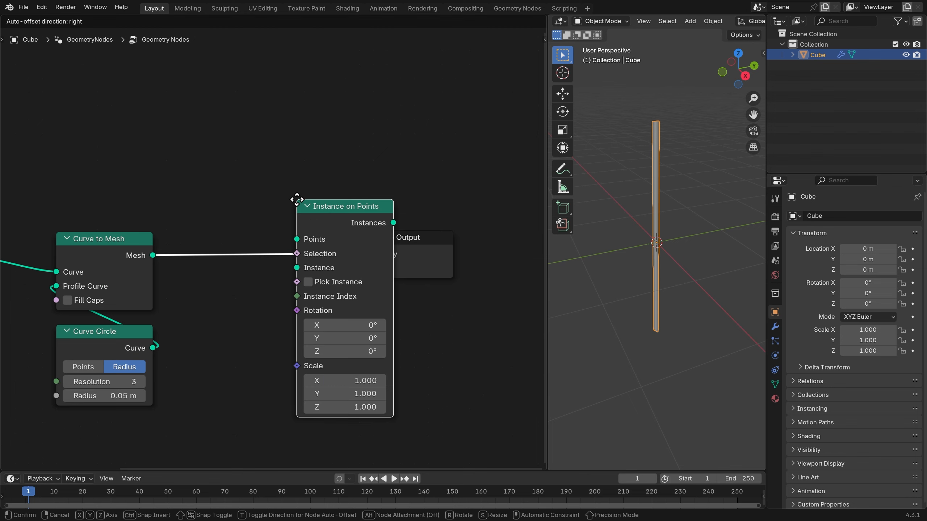
pyautogui.click(257, 229)
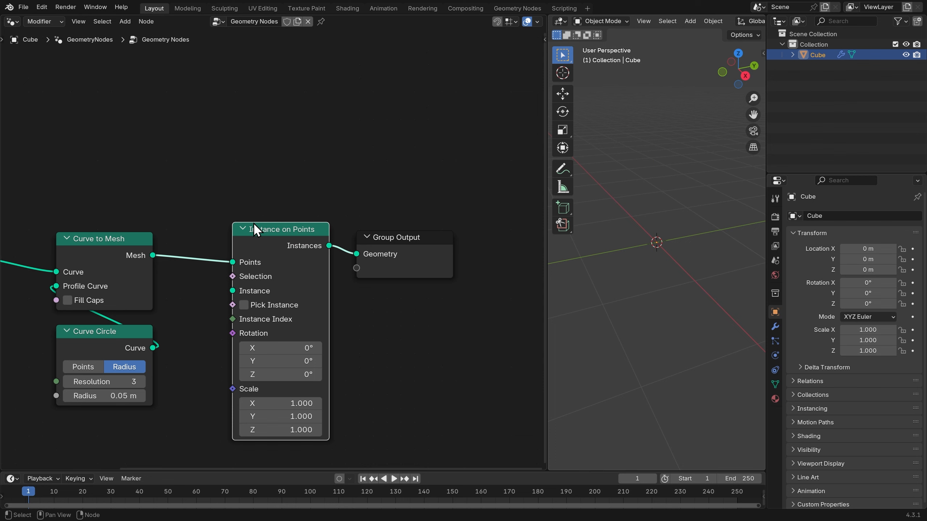
# Make room before Instance on Points, then add a Cylinder node and connect its mesh to the Instance input
pyautogui.moveTo(274, 203); pyautogui.dragTo(419, 275)
pyautogui.moveTo(293, 235); pyautogui.dragTo(391, 234)
pyautogui.hotkey('shift', 'a')
pyautogui.write('cyl')
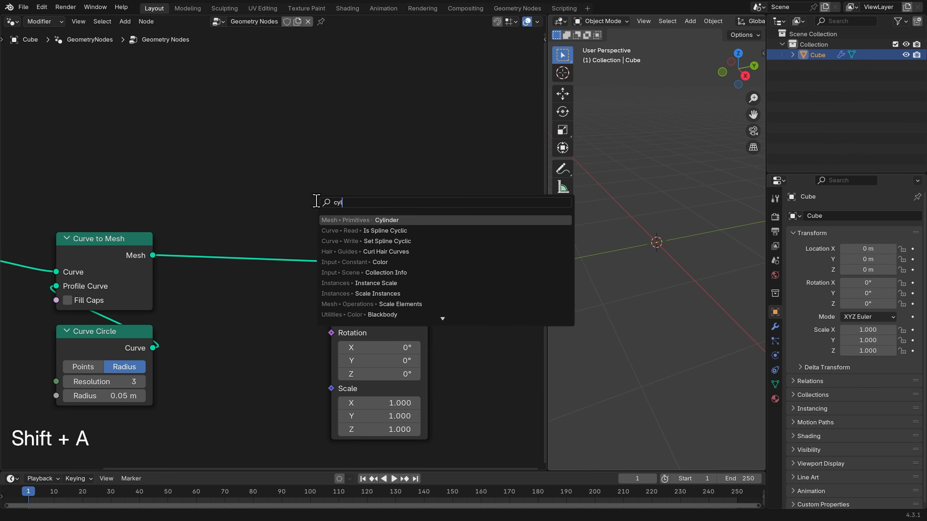
pyautogui.press('Return')
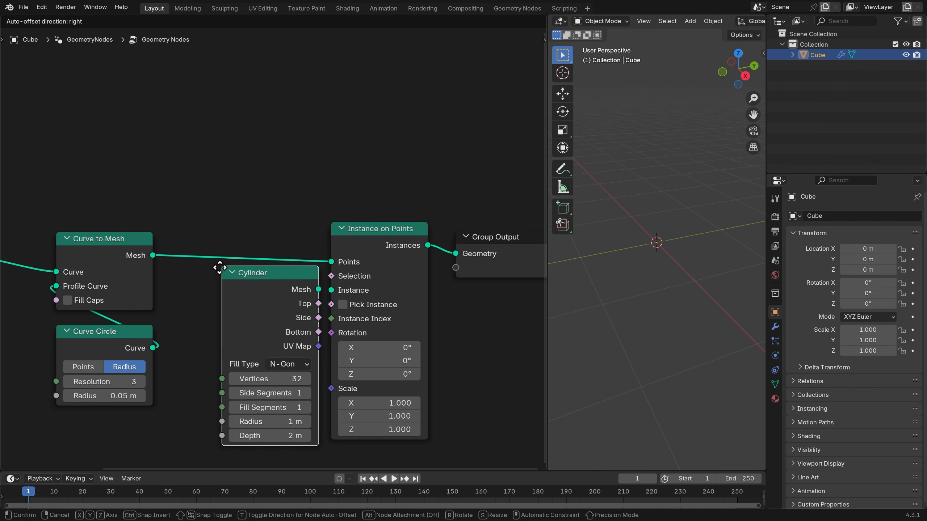
pyautogui.click(211, 282)
pyautogui.moveTo(306, 305); pyautogui.dragTo(330, 291)
# Set the Cylinder's radius to 0.29 m and depth to 1.21 m, and the instance scale to 0.050 on all axes
pyautogui.keyDown('shift'); pyautogui.moveTo(277, 437); pyautogui.dragTo(248, 437); pyautogui.keyUp('shift')
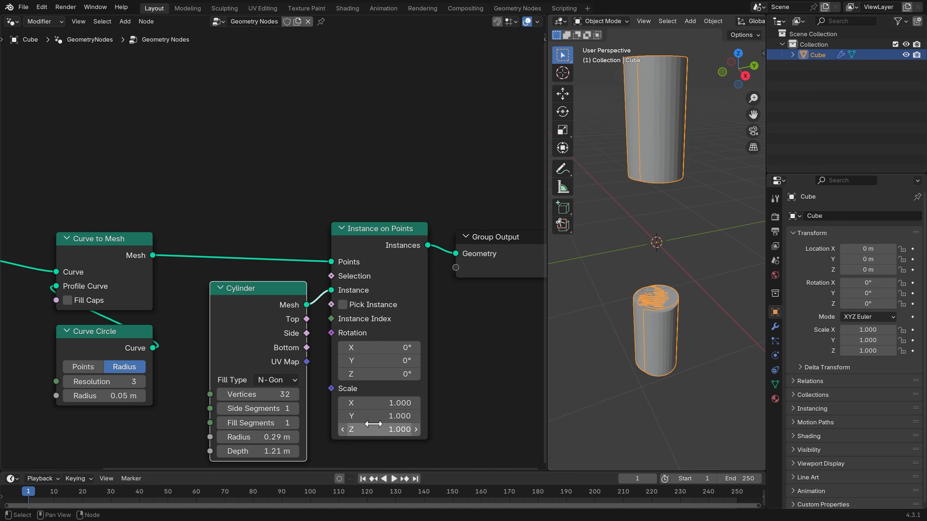
pyautogui.keyDown('shift'); pyautogui.moveTo(373, 427); pyautogui.dragTo(345, 402); pyautogui.keyUp('shift')
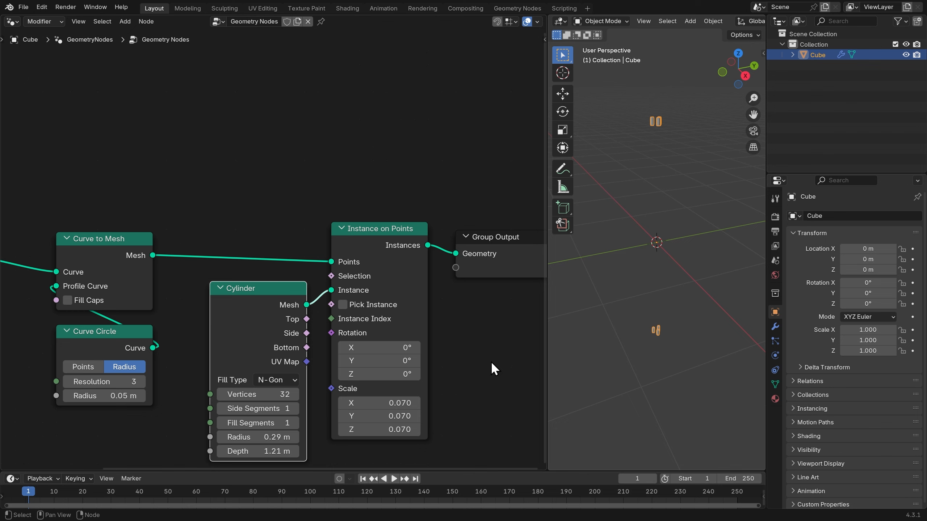
pyautogui.click(677, 278)
pyautogui.keyDown('shift'); pyautogui.moveTo(393, 402); pyautogui.dragTo(393, 429); pyautogui.keyUp('shift')
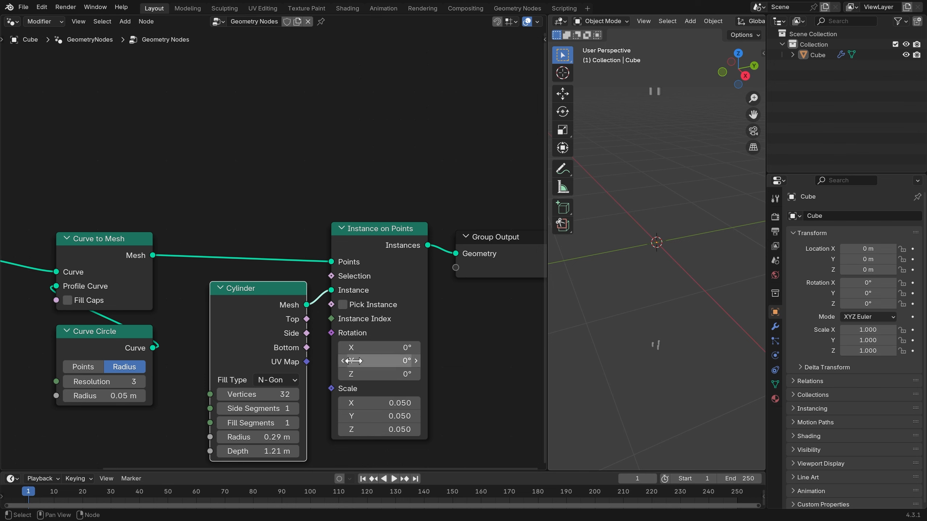
# Move Curve Line farther away, insert a Resample Curve node between it and Curve to Mesh, and set its count to 43
pyautogui.moveTo(120, 257); pyautogui.dragTo(386, 259, button='middle')
pyautogui.scroll(-5, 221, 255)
pyautogui.scroll(1, 279, 246)
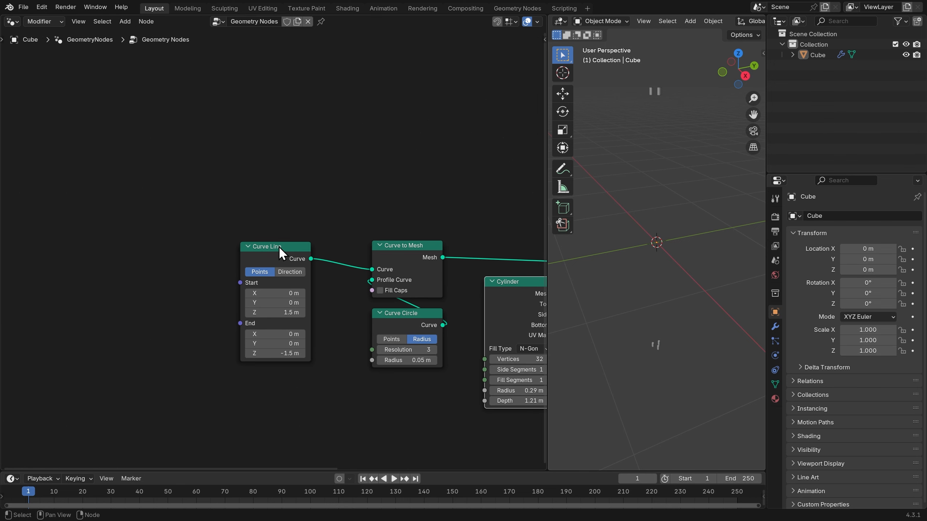
pyautogui.moveTo(279, 247); pyautogui.dragTo(82, 248)
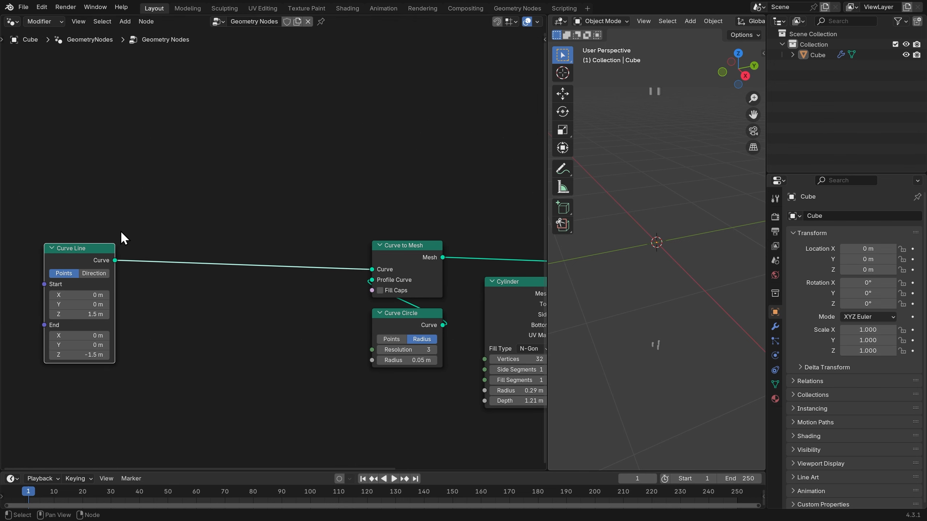
pyautogui.hotkey('shift', 'a')
pyautogui.click(149, 221)
pyautogui.write('resa')
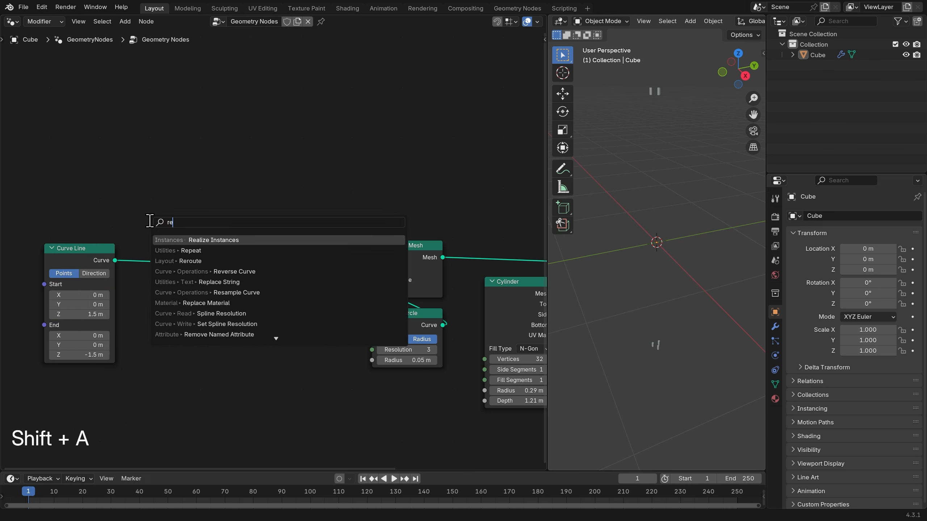
pyautogui.press('Return')
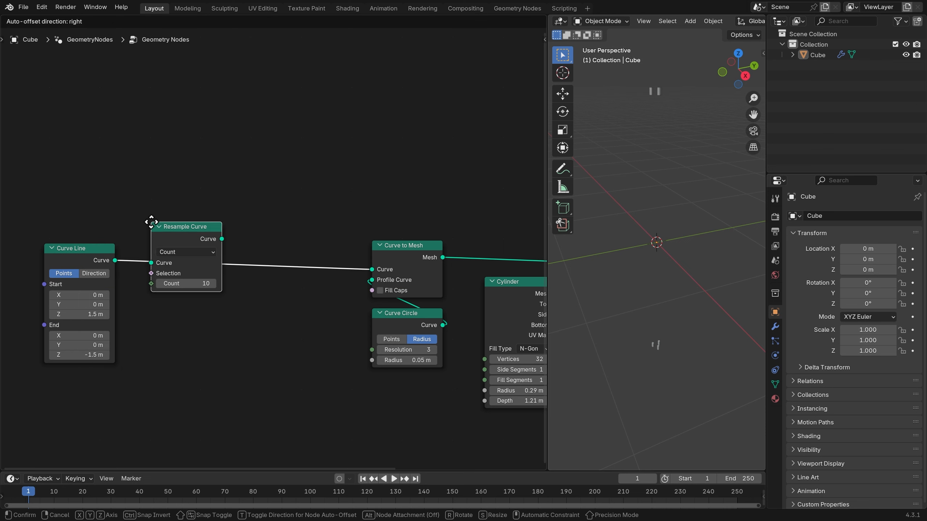
pyautogui.click(122, 245)
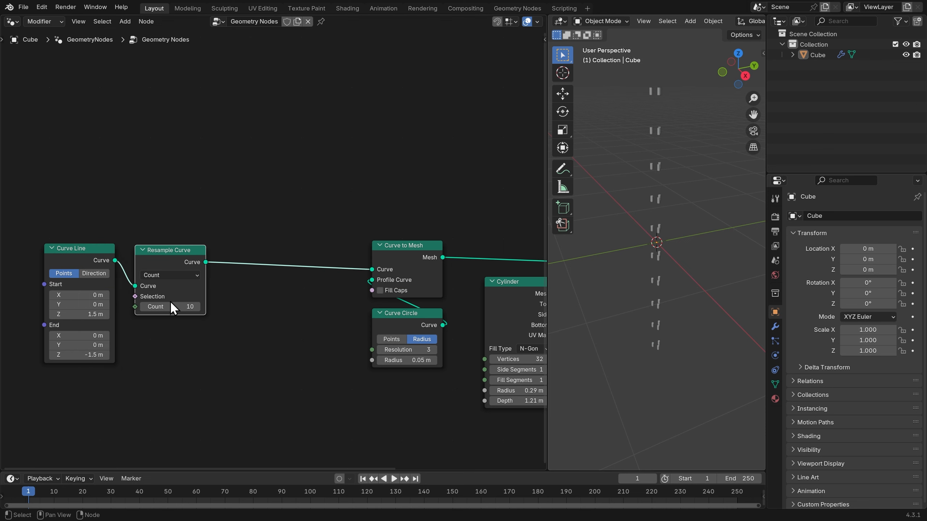
pyautogui.keyDown('shift'); pyautogui.moveTo(170, 303); pyautogui.dragTo(197, 304); pyautogui.keyUp('shift')
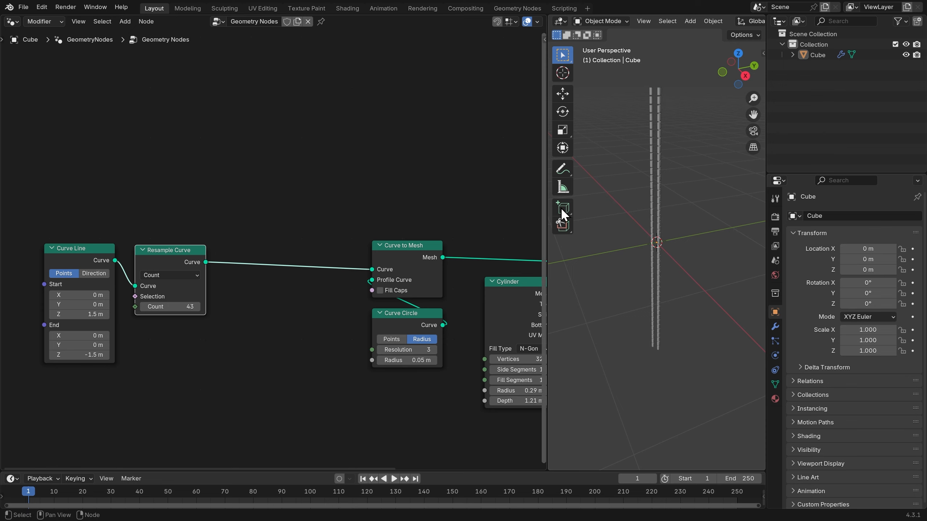
# Increase the Cylinder's depth slightly to close the gaps between instances along the strands
pyautogui.scroll(3, 668, 205)
pyautogui.moveTo(668, 205); pyautogui.dragTo(666, 187, button='middle')
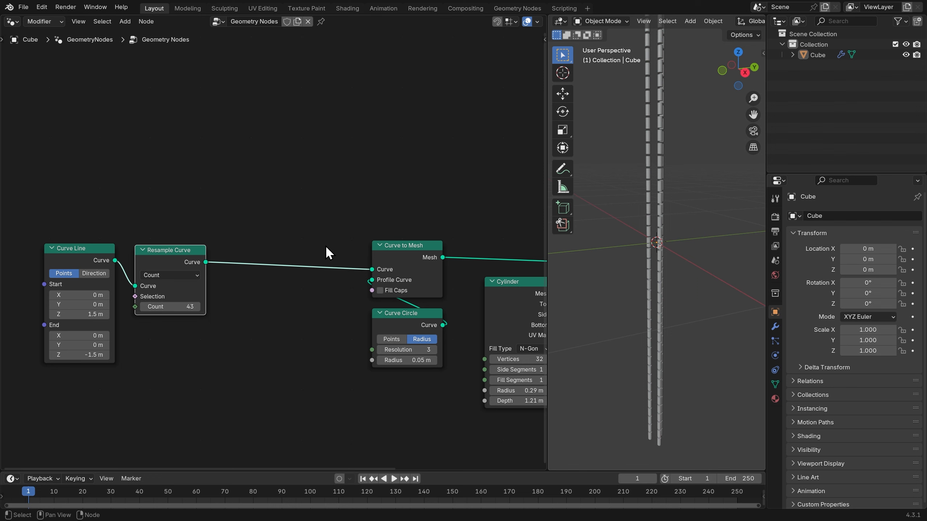
pyautogui.moveTo(292, 290); pyautogui.dragTo(147, 254, button='middle')
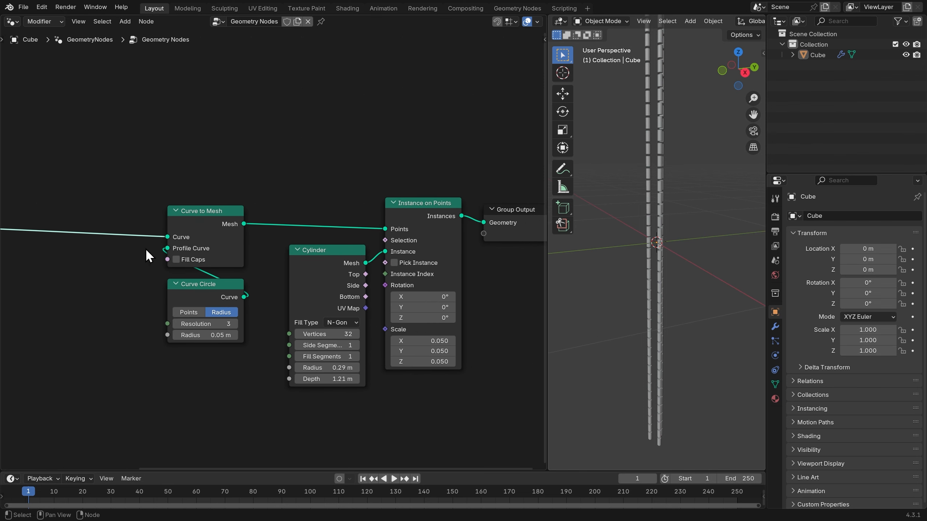
pyautogui.keyDown('shift'); pyautogui.moveTo(339, 389); pyautogui.dragTo(347, 390); pyautogui.keyUp('shift')
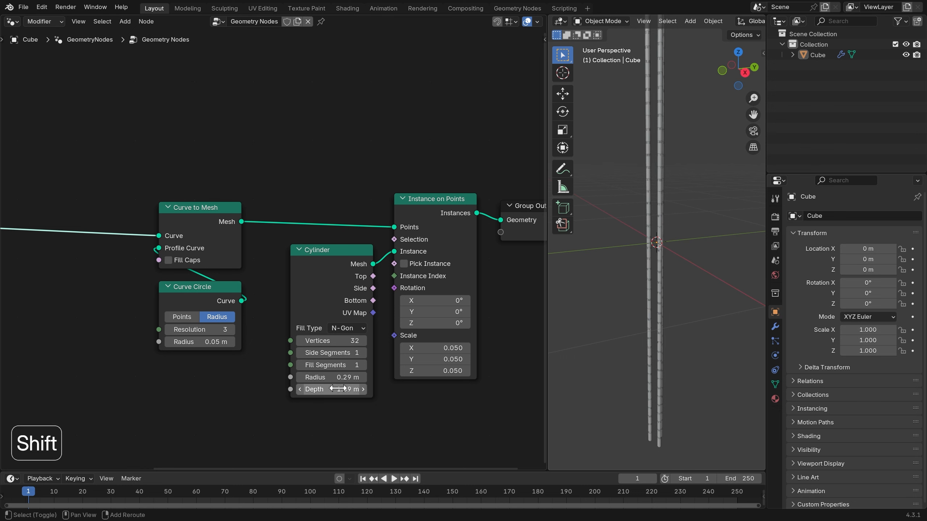
# Lower the Resample Curve count to 33
pyautogui.moveTo(147, 273); pyautogui.dragTo(440, 297, button='middle')
pyautogui.click(182, 303)
pyautogui.click(183, 303)
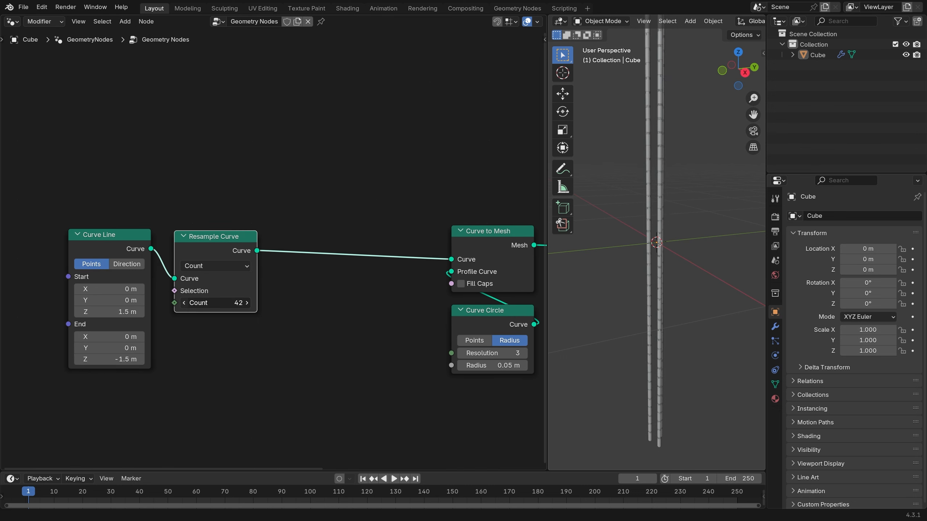
pyautogui.click(182, 302)
pyautogui.click(183, 302)
pyautogui.click(183, 303)
pyautogui.click(182, 302)
pyautogui.click(182, 303)
pyautogui.click(182, 303)
pyautogui.click(183, 303)
pyautogui.click(183, 303)
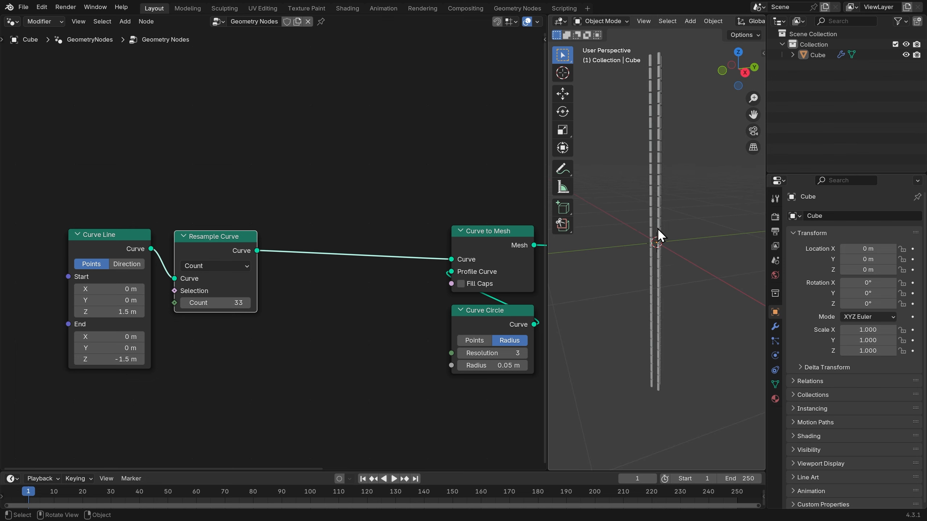
pyautogui.moveTo(356, 217); pyautogui.dragTo(342, 217, button='middle')
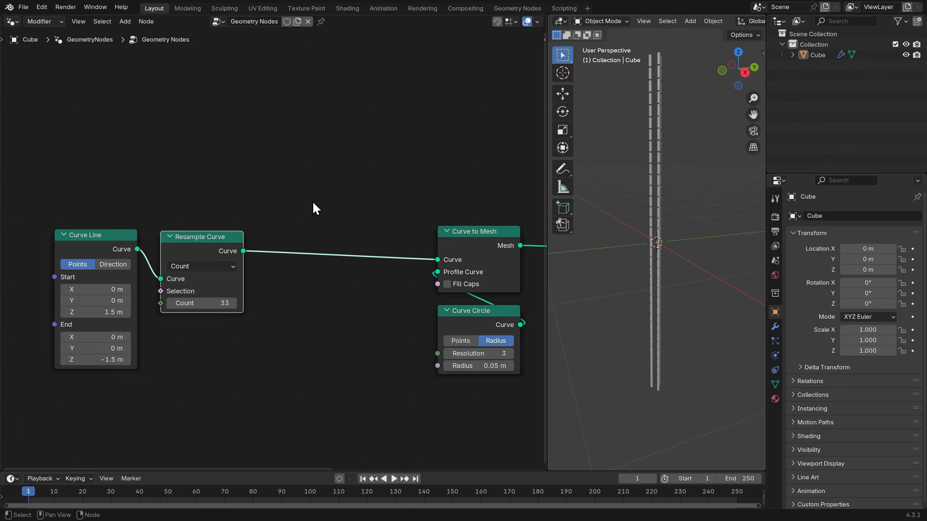
pyautogui.hotkey('shift', 'a')
pyautogui.click(304, 194)
pyautogui.write('c')
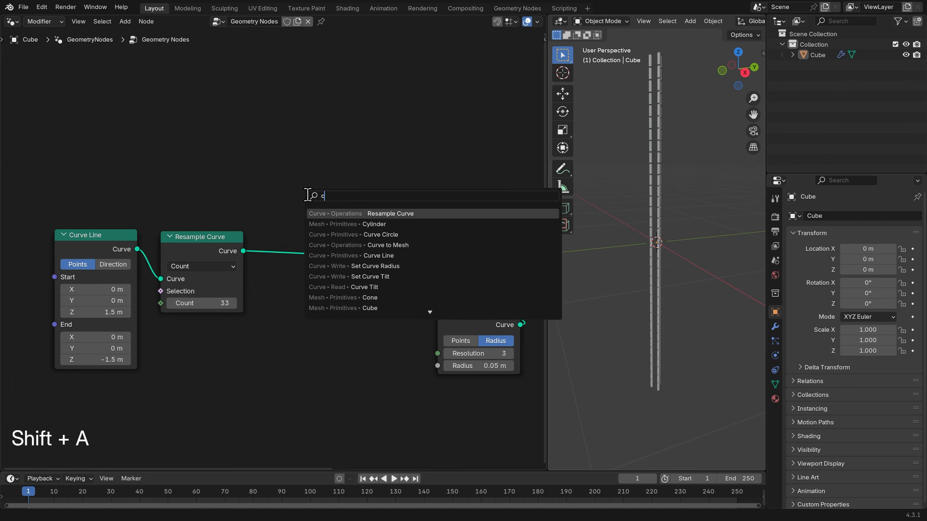
pyautogui.write('ur til')
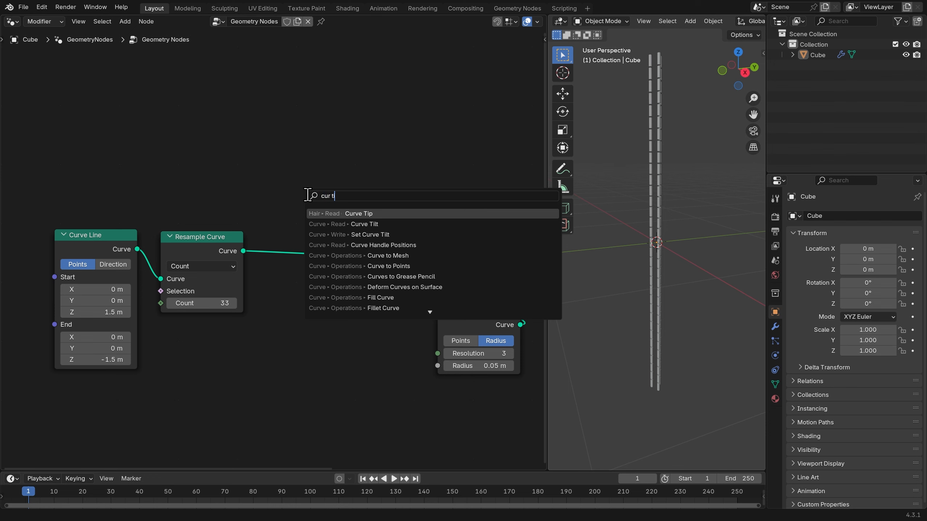
pyautogui.press('Return')
pyautogui.click(308, 194)
pyautogui.press('x')
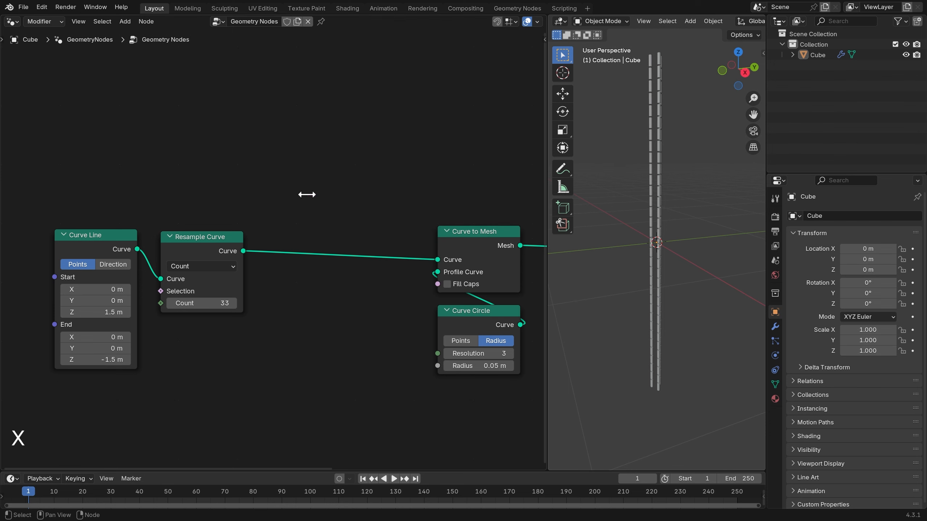
# Insert a Set Curve Tilt node between Resample Curve and Curve to Mesh
pyautogui.hotkey('shift', 'a')
pyautogui.write('set')
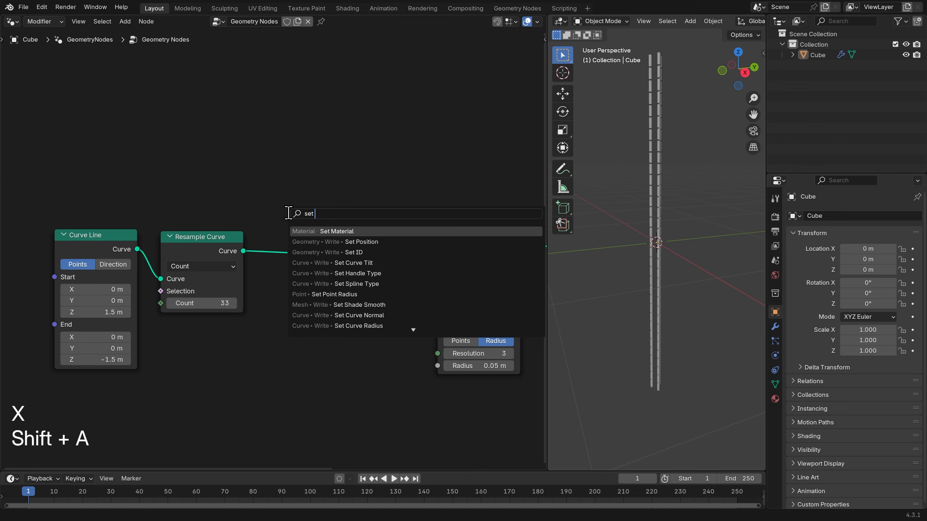
pyautogui.write(' cur')
pyautogui.click(314, 231)
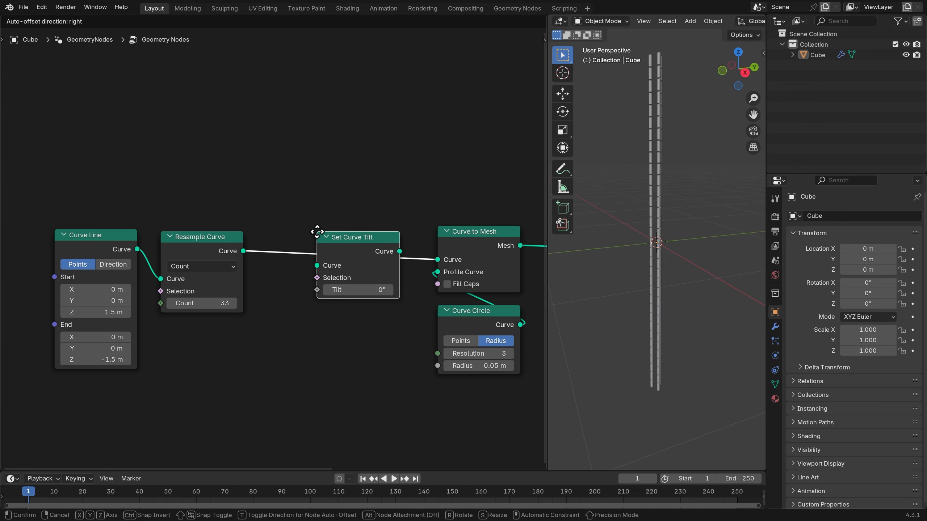
pyautogui.click(272, 236)
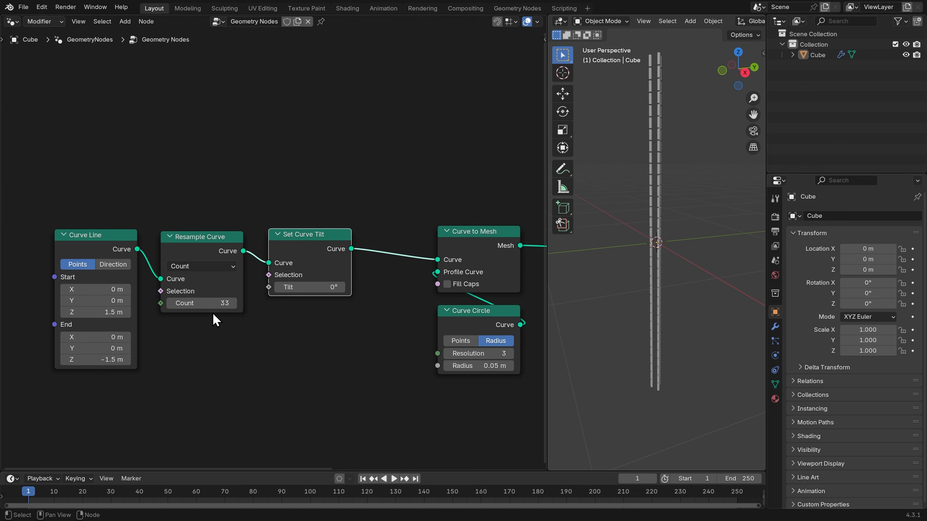
# Add a Position node below the Curve Line node
pyautogui.hotkey('shift', 'a')
pyautogui.click(204, 304)
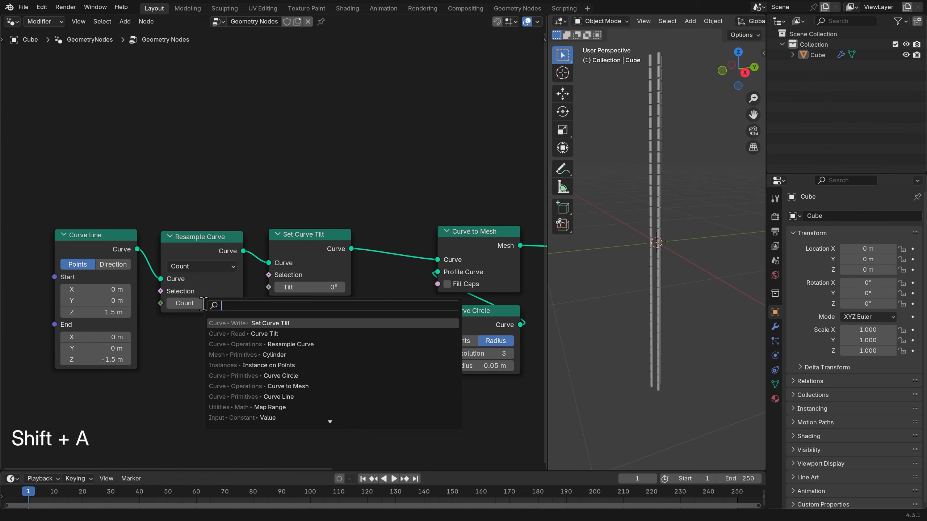
pyautogui.write('pos')
pyautogui.press('Return')
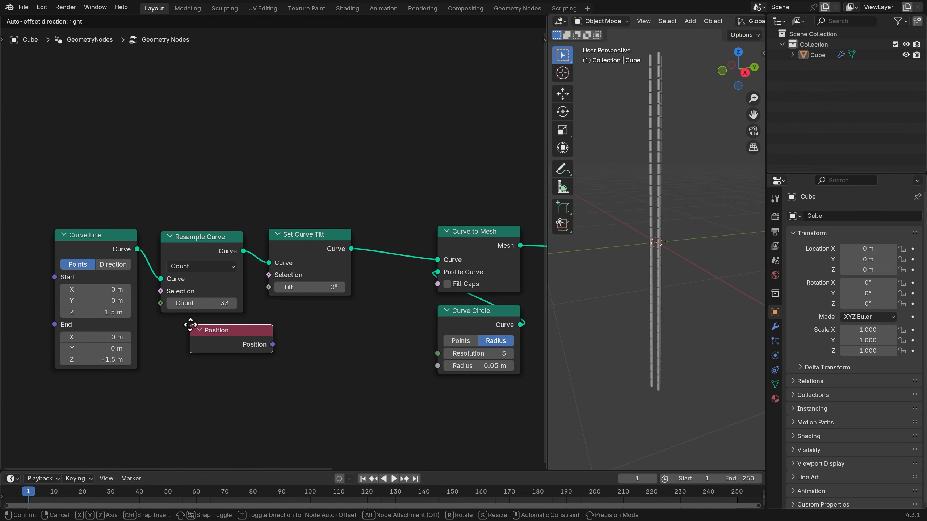
pyautogui.click(57, 398)
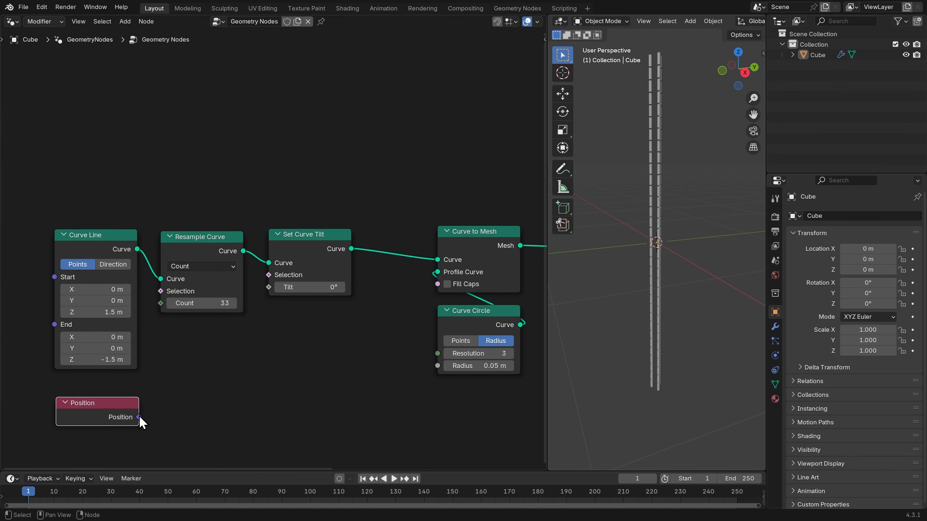
# Add a Separate XYZ node, feed Position into its Vector, and link its Z output to the Tilt of Set Curve Tilt
pyautogui.hotkey('shift', 'a')
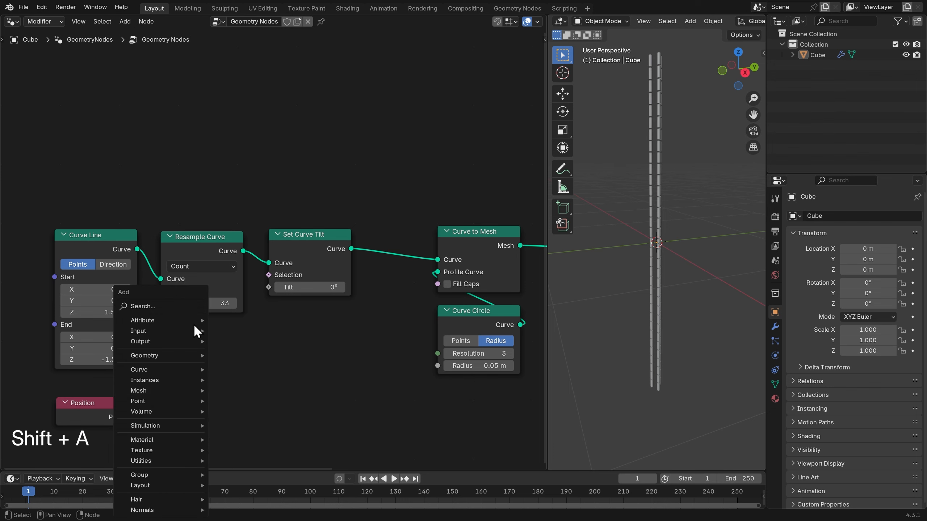
pyautogui.click(191, 307)
pyautogui.write('sepa')
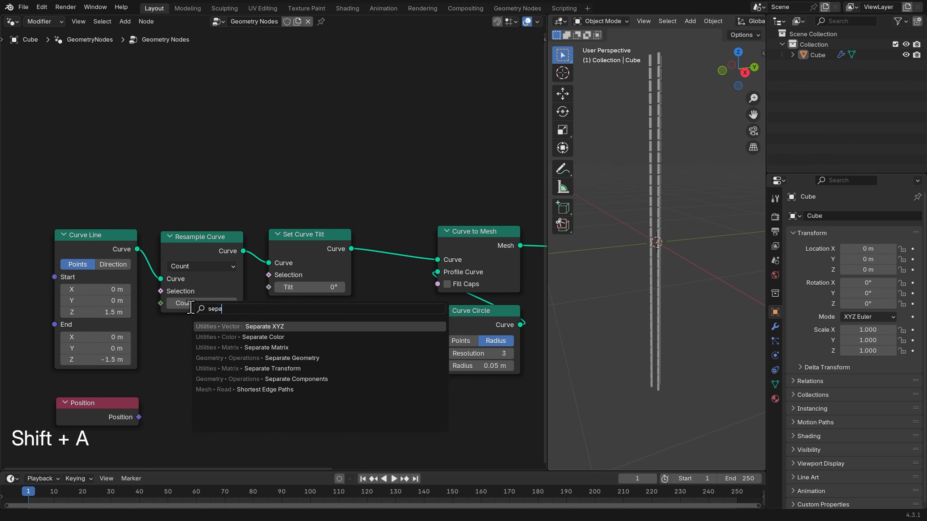
pyautogui.press('Return')
pyautogui.click(159, 363)
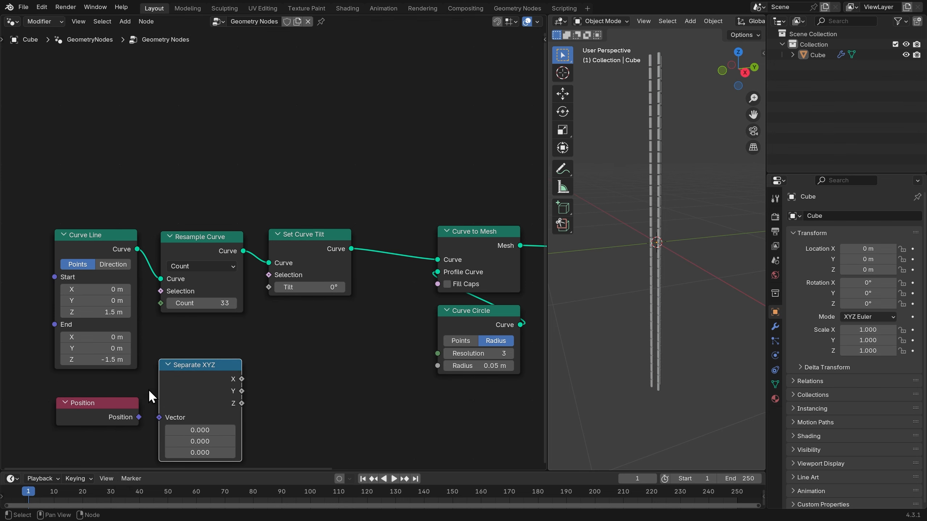
pyautogui.moveTo(139, 418); pyautogui.dragTo(159, 418)
pyautogui.moveTo(241, 403); pyautogui.dragTo(263, 386)
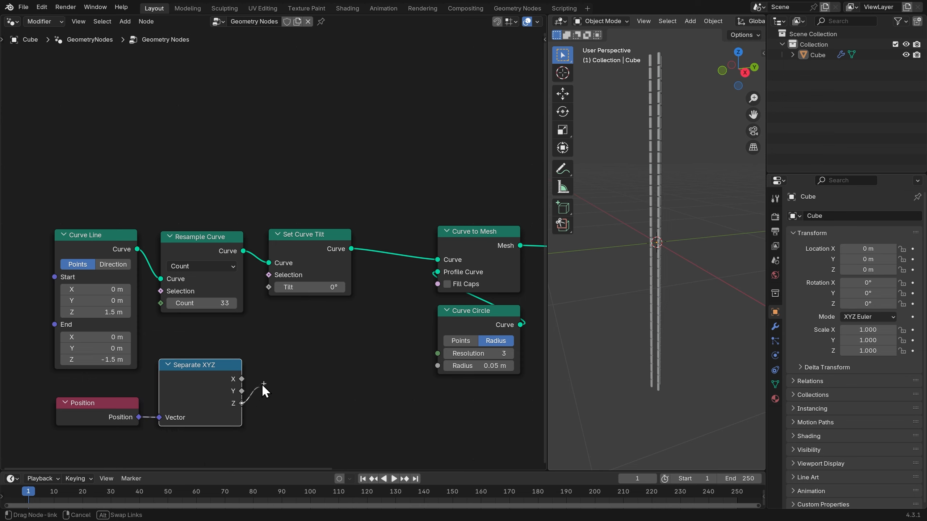
pyautogui.moveTo(275, 299); pyautogui.dragTo(271, 295)
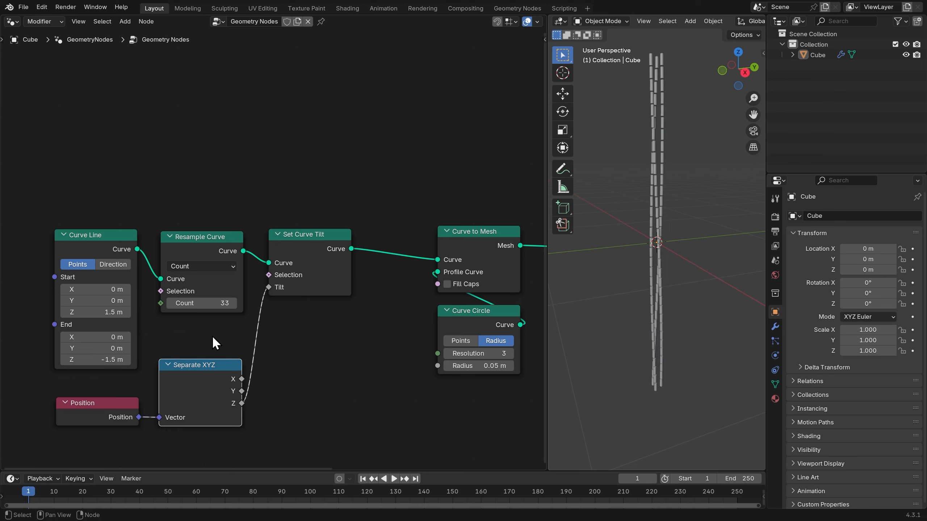
# Move Position and Separate XYZ farther from Set Curve Tilt and insert a Math node into the link from Z to Tilt
pyautogui.moveTo(204, 447); pyautogui.dragTo(113, 404)
pyautogui.moveTo(188, 366); pyautogui.dragTo(82, 420)
pyautogui.hotkey('shift', 'a')
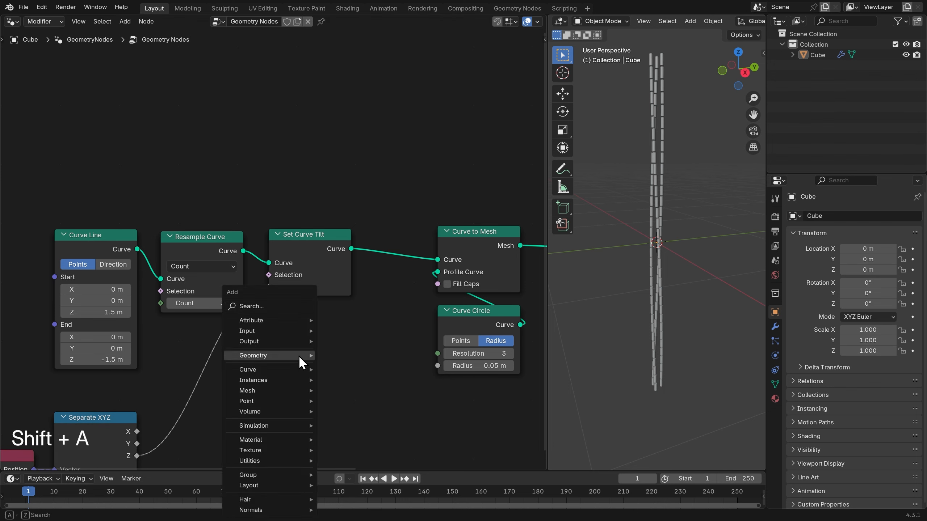
pyautogui.click(297, 308)
pyautogui.write('ma')
pyautogui.press('Down')
pyautogui.press('Return')
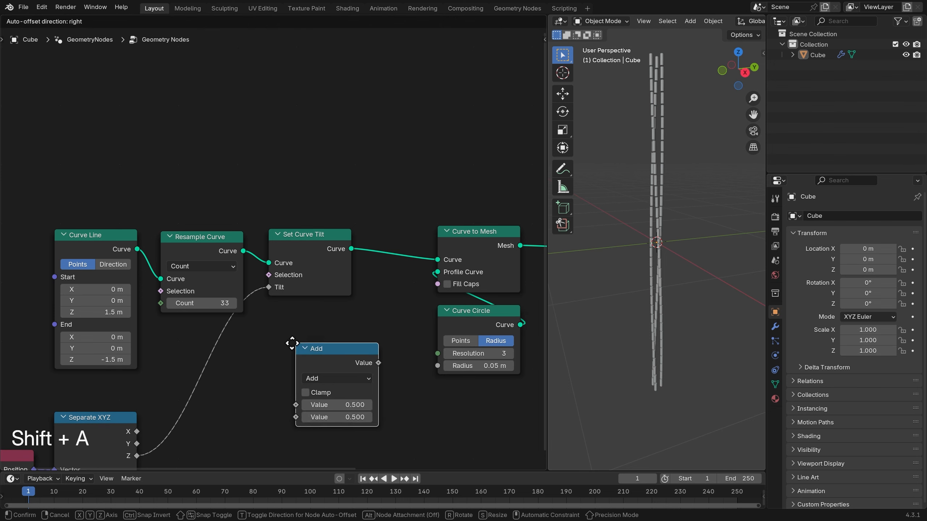
pyautogui.click(171, 392)
pyautogui.moveTo(212, 394); pyautogui.dragTo(262, 309, button='middle')
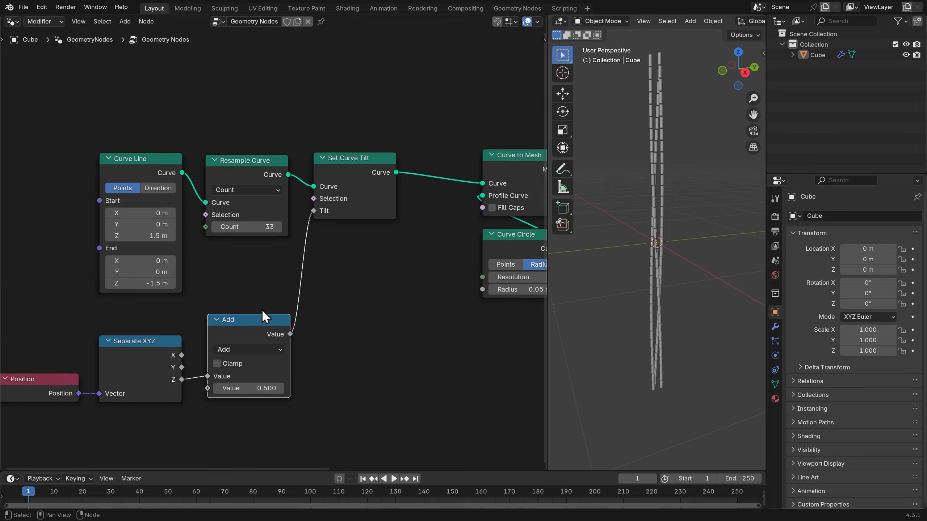
# Change the Math node's operation to Subtract
pyautogui.click(252, 350)
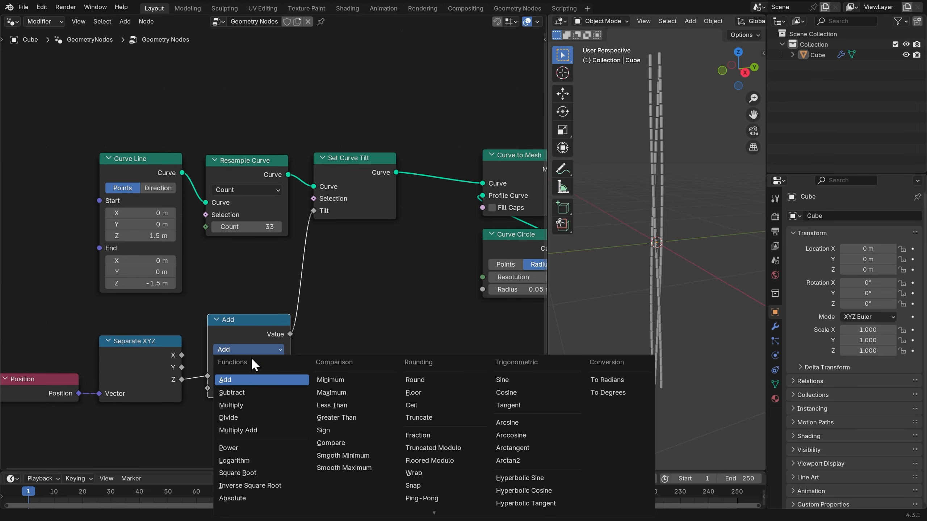
pyautogui.click(251, 393)
pyautogui.moveTo(239, 401); pyautogui.dragTo(218, 388, button='middle')
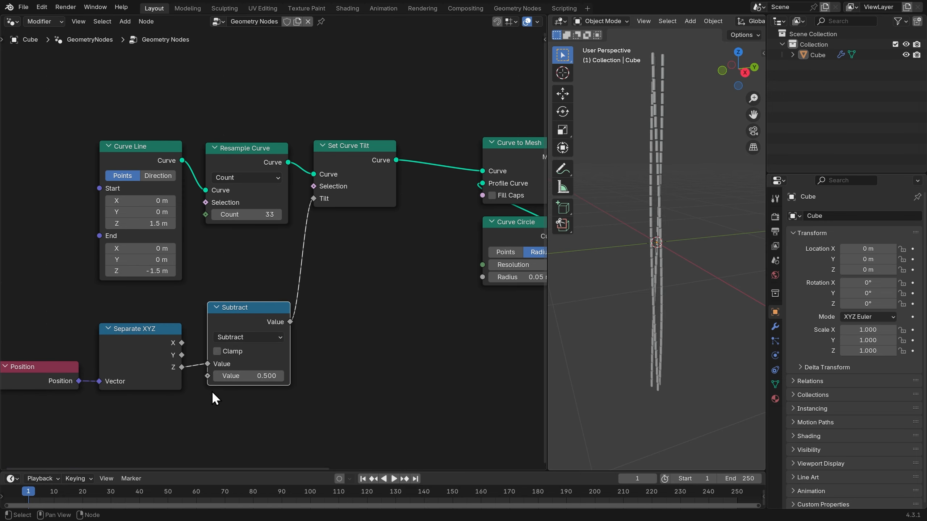
# Add a Value node below Separate XYZ and connect it to the second value of Subtract
pyautogui.hotkey('shift', 'a')
pyautogui.write('va')
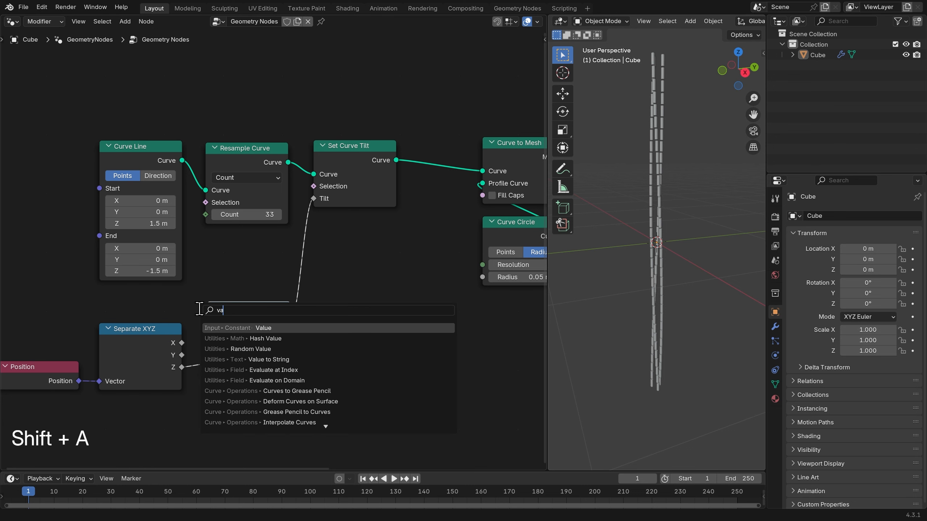
pyautogui.click(242, 328)
pyautogui.click(116, 407)
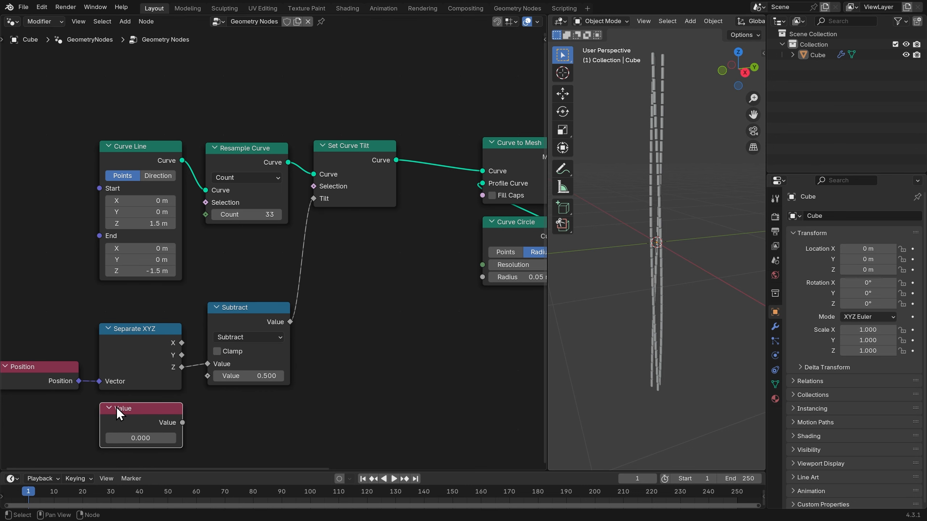
pyautogui.moveTo(182, 422); pyautogui.dragTo(189, 422)
pyautogui.moveTo(204, 386); pyautogui.dragTo(205, 384)
# Duplicate the Subtract node and insert the copy between Subtract and the Tilt input, keeping the other nodes in place
pyautogui.click(239, 333)
pyautogui.hotkey('shift', 'd')
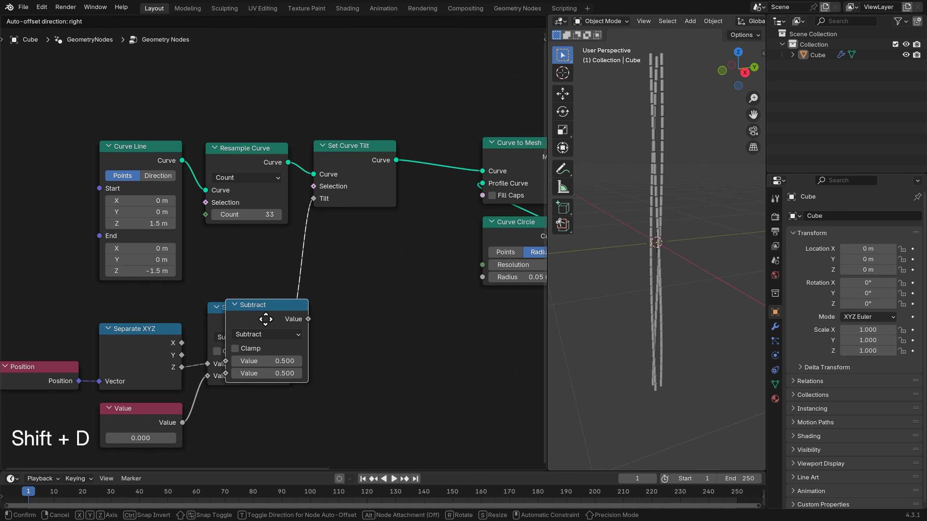
pyautogui.click(379, 310)
pyautogui.moveTo(379, 310); pyautogui.dragTo(199, 310, button='middle')
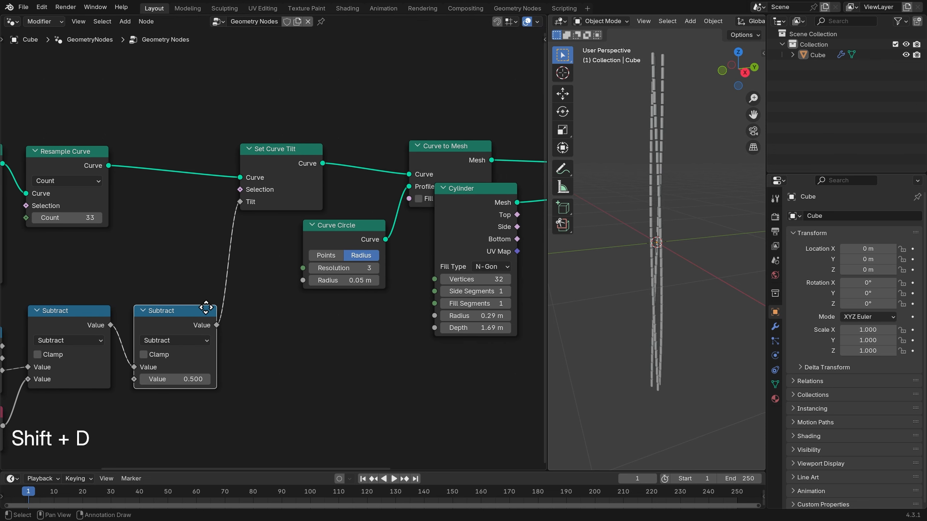
pyautogui.hotkey('ctrl', 'z')
pyautogui.moveTo(153, 314); pyautogui.dragTo(183, 315)
# Change the duplicated Math node to Multiply and set its value to 4.000
pyautogui.click(181, 340)
pyautogui.click(175, 397)
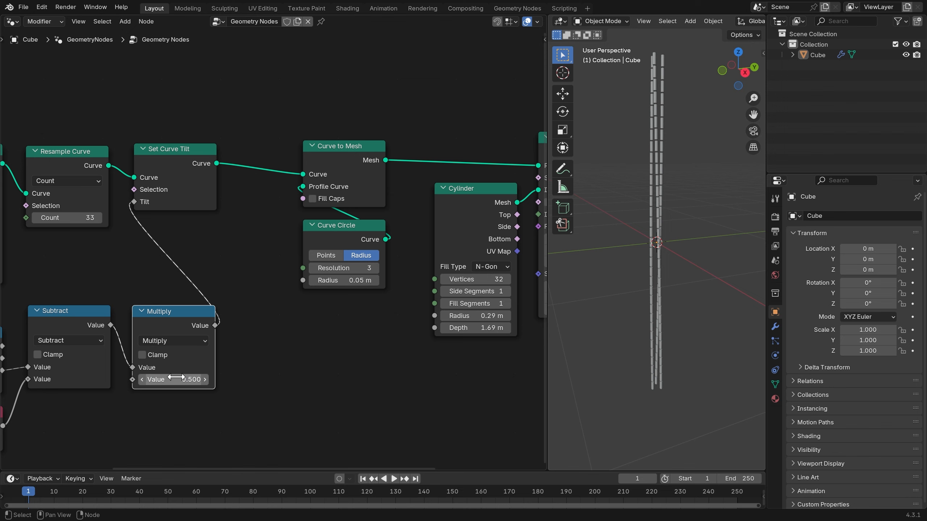
pyautogui.click(176, 380)
pyautogui.write('4')
pyautogui.press('Return')
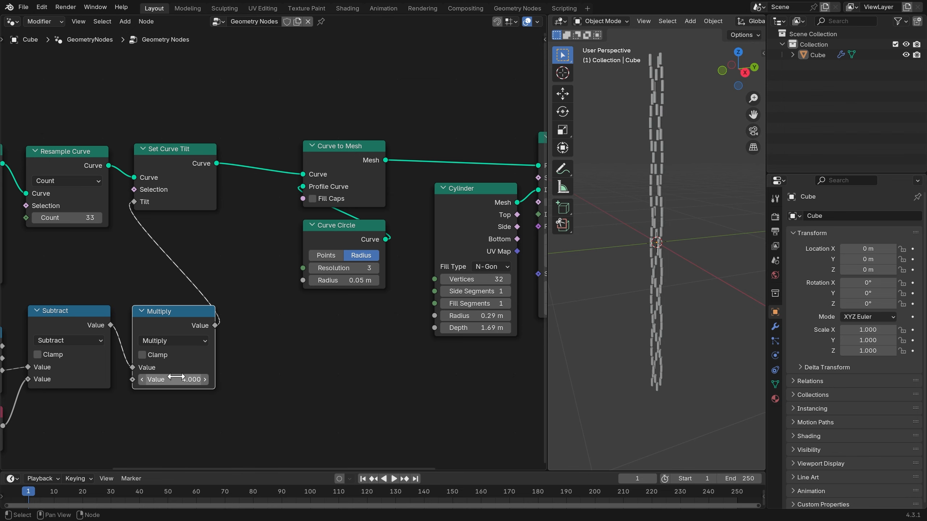
# Raise the Resample Curve count to place the instances closer together along the strands
pyautogui.moveTo(663, 270); pyautogui.dragTo(659, 251, button='middle')
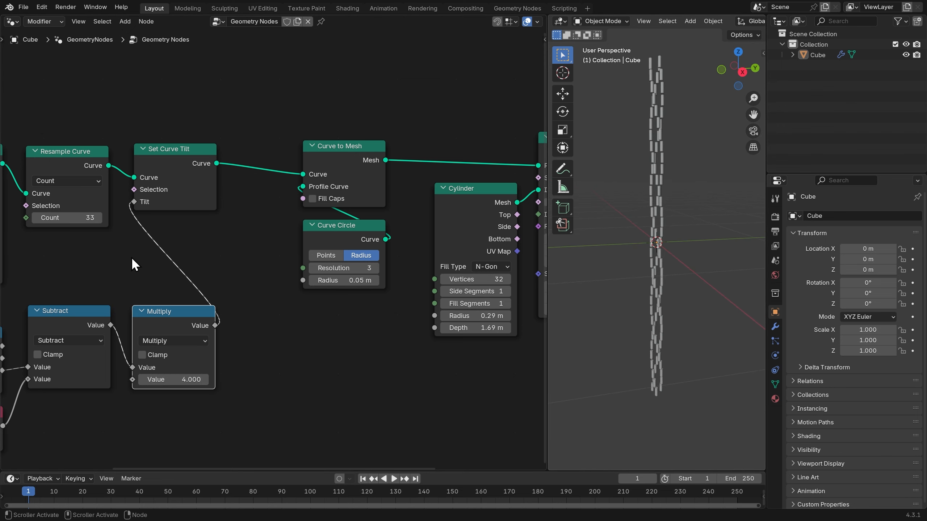
pyautogui.moveTo(150, 259); pyautogui.dragTo(325, 309, button='middle')
pyautogui.scroll(4, 295, 303)
pyautogui.keyDown('shift'); pyautogui.moveTo(230, 274); pyautogui.dragTo(249, 274); pyautogui.keyUp('shift')
# Set the scale on Instance on Points to 0.040 on all axes
pyautogui.moveTo(395, 280); pyautogui.dragTo(521, 240, button='middle')
pyautogui.keyDown('shift'); pyautogui.moveTo(518, 330); pyautogui.dragTo(509, 360); pyautogui.keyUp('shift')
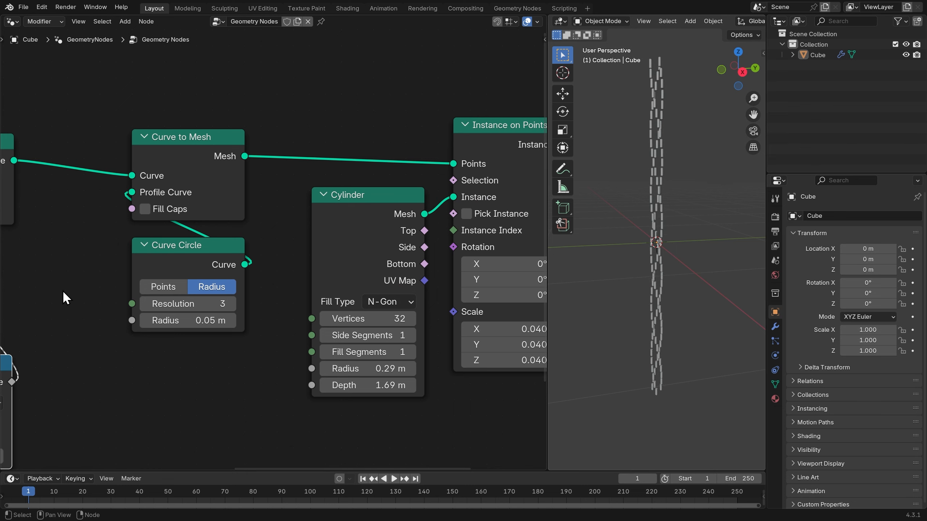
# Set the Resample Curve count to 41
pyautogui.moveTo(63, 291); pyautogui.dragTo(491, 275, button='middle')
pyautogui.click(311, 220)
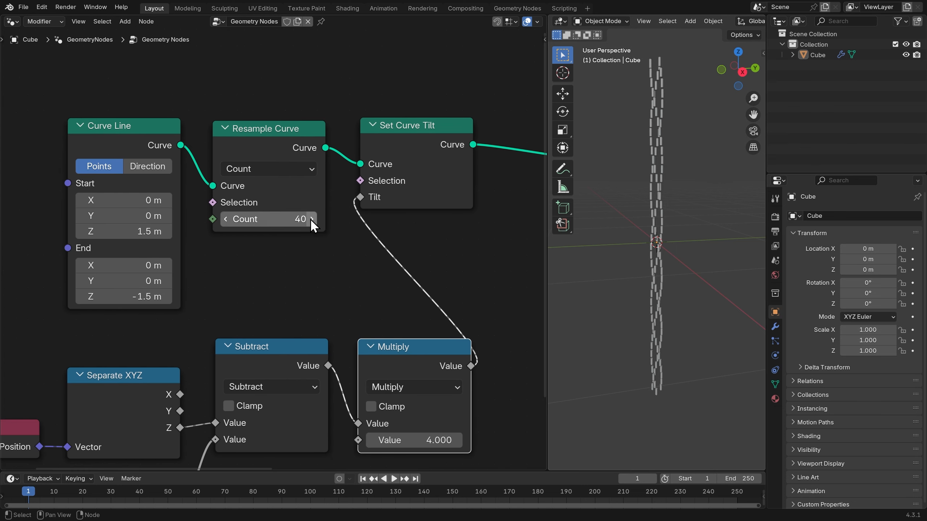
pyautogui.click(311, 219)
pyautogui.moveTo(633, 219); pyautogui.dragTo(629, 227, button='middle')
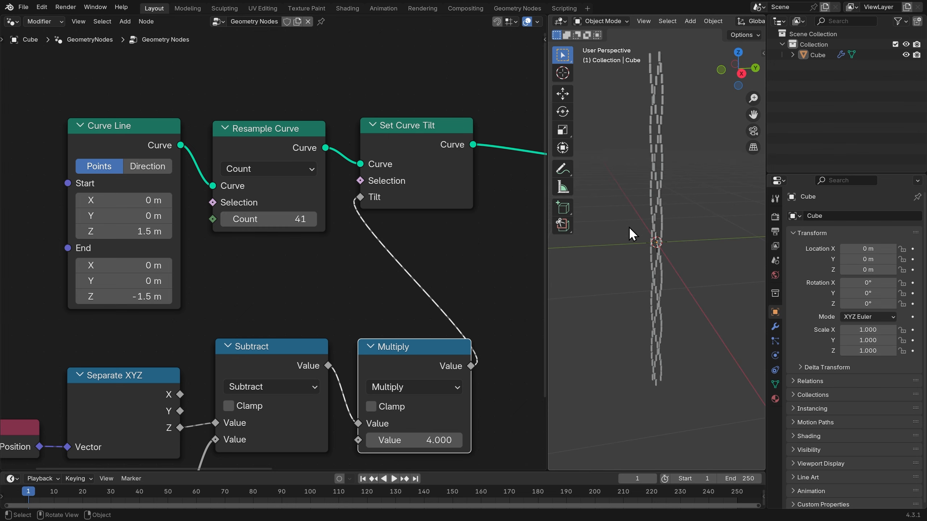
# Set the Value node that feeds Subtract to -0.540
pyautogui.moveTo(317, 291); pyautogui.dragTo(330, 139, button='middle')
pyautogui.moveTo(142, 374)
pyautogui.keyDown('shift'); pyautogui.mouseDown()
pyautogui.moveTo(198, 374)
pyautogui.moveTo(106, 374)
pyautogui.moveTo(161, 373)
pyautogui.mouseUp(); pyautogui.keyUp('shift')
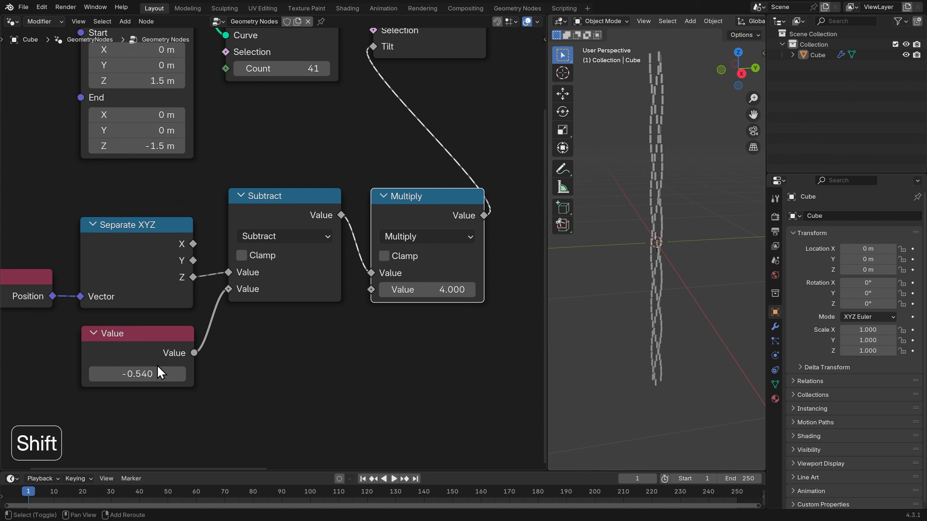
pyautogui.scroll(-3, 449, 209)
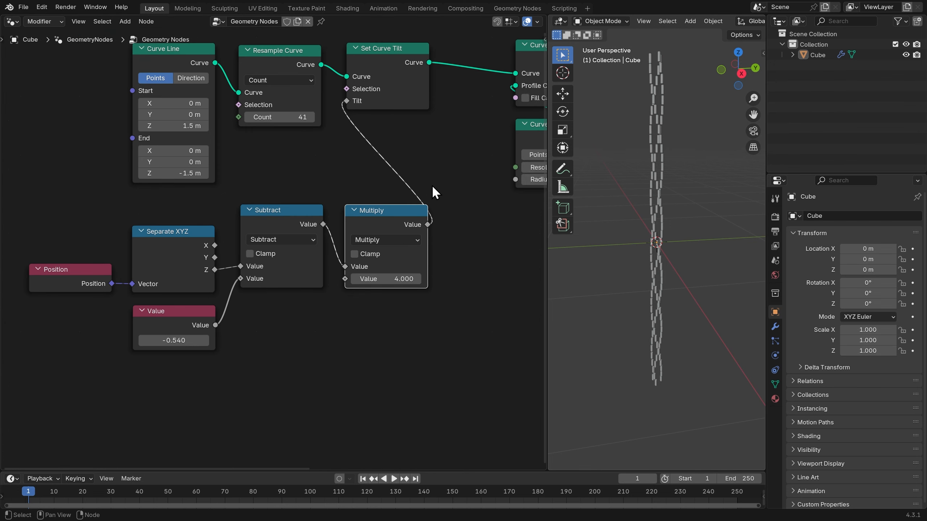
# Move the curve nodes and the tilt math nodes together away from Curve to Mesh to make room for another node
pyautogui.moveTo(362, 370); pyautogui.dragTo(116, 95)
pyautogui.scroll(-2, 116, 96)
pyautogui.moveTo(152, 106); pyautogui.dragTo(211, 135, button='middle')
pyautogui.scroll(1, 215, 135)
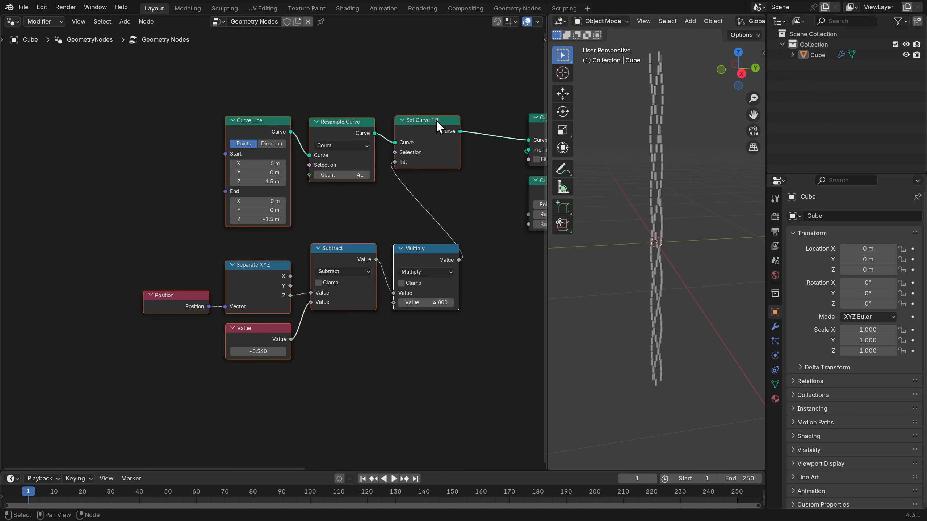
pyautogui.moveTo(435, 120); pyautogui.dragTo(276, 123)
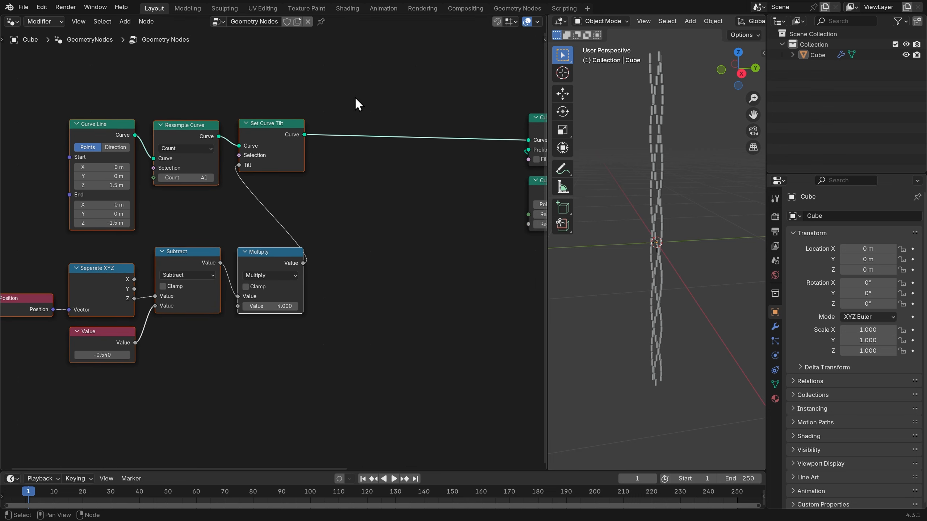
# Insert a Set Curve Radius node after Set Curve Tilt and connect the Subtract output to its Radius
pyautogui.hotkey('shift', 'a')
pyautogui.write('set cr r')
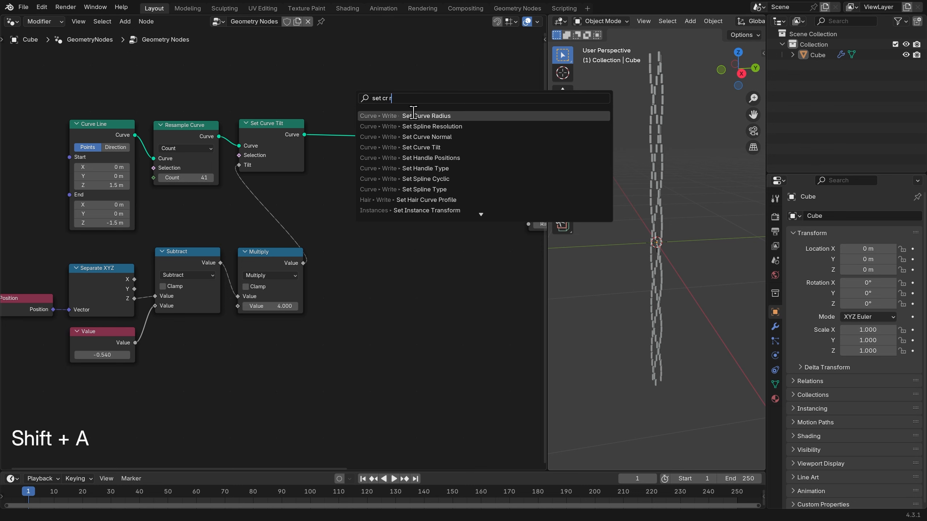
pyautogui.click(413, 116)
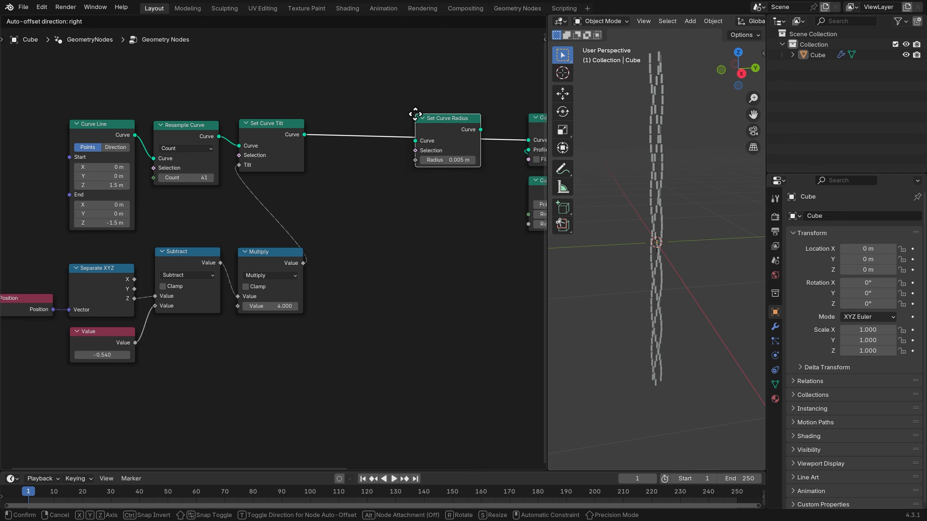
pyautogui.click(367, 120)
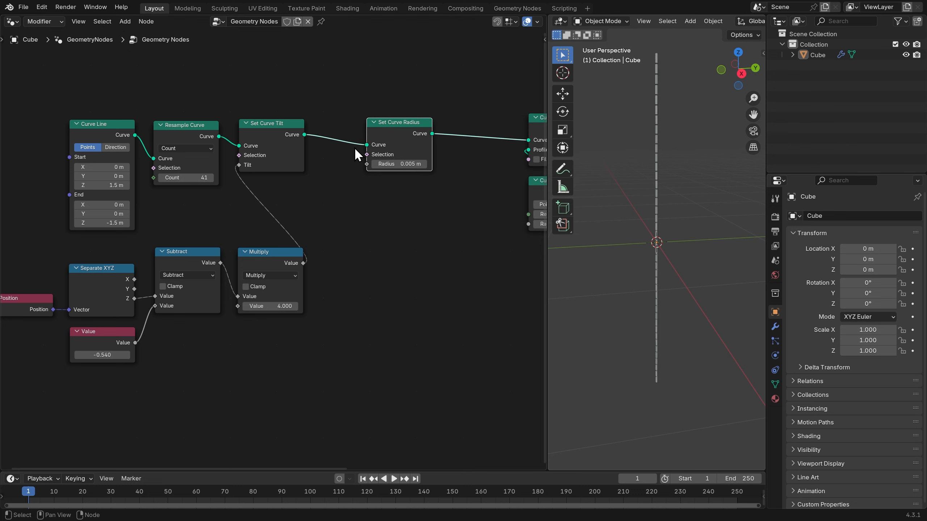
pyautogui.scroll(1, 316, 226)
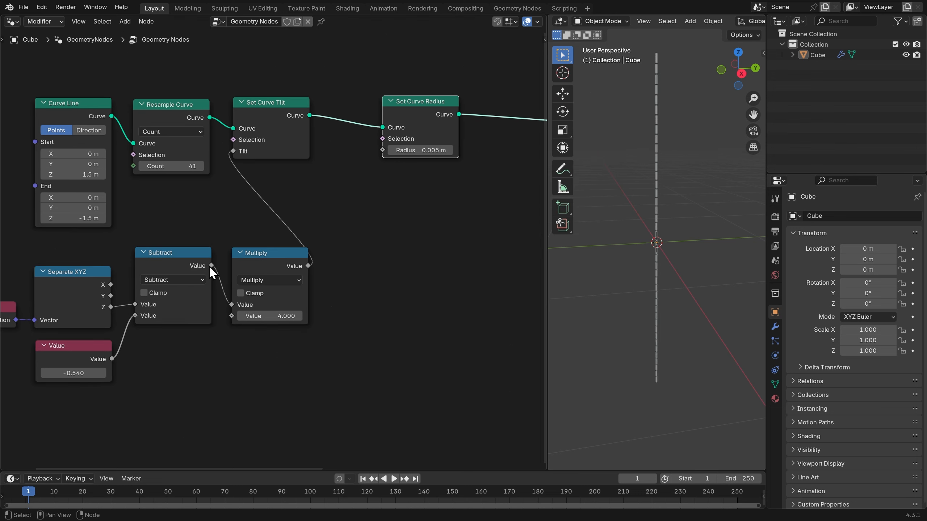
pyautogui.moveTo(212, 265); pyautogui.dragTo(378, 154)
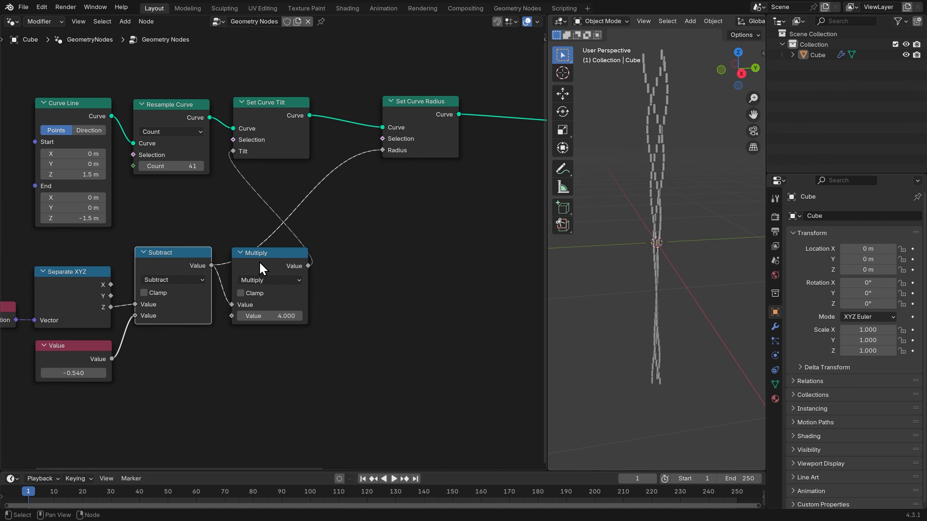
# Insert a Map Range node between the Subtract output and the Set Curve Radius node's Radius, spacing out the surrounding nodes to fit it
pyautogui.moveTo(260, 256); pyautogui.dragTo(259, 187)
pyautogui.moveTo(186, 265)
pyautogui.mouseDown()
pyautogui.moveTo(195, 298)
pyautogui.moveTo(186, 320)
pyautogui.moveTo(182, 283)
pyautogui.mouseUp()
pyautogui.hotkey('shift', 'a')
pyautogui.write('ma')
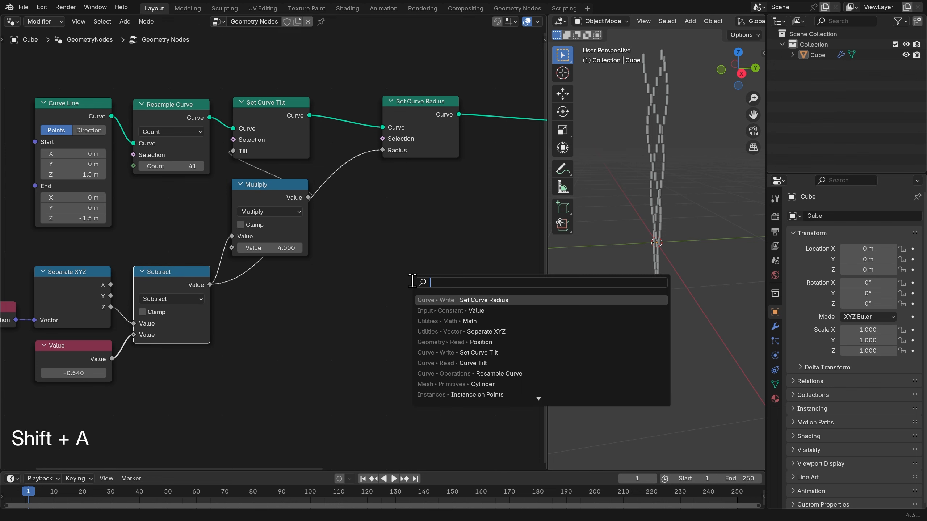
pyautogui.write('p')
pyautogui.click(468, 300)
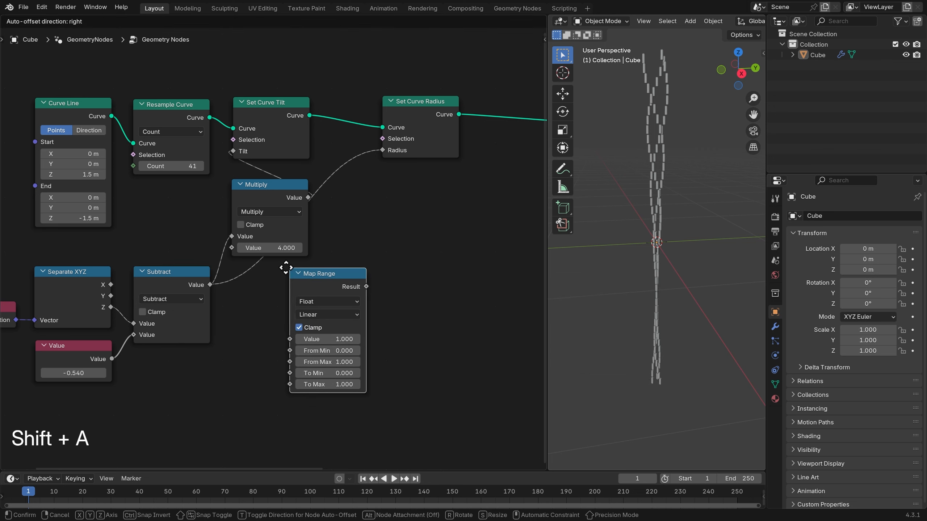
pyautogui.click(266, 284)
pyautogui.moveTo(300, 277); pyautogui.dragTo(342, 280)
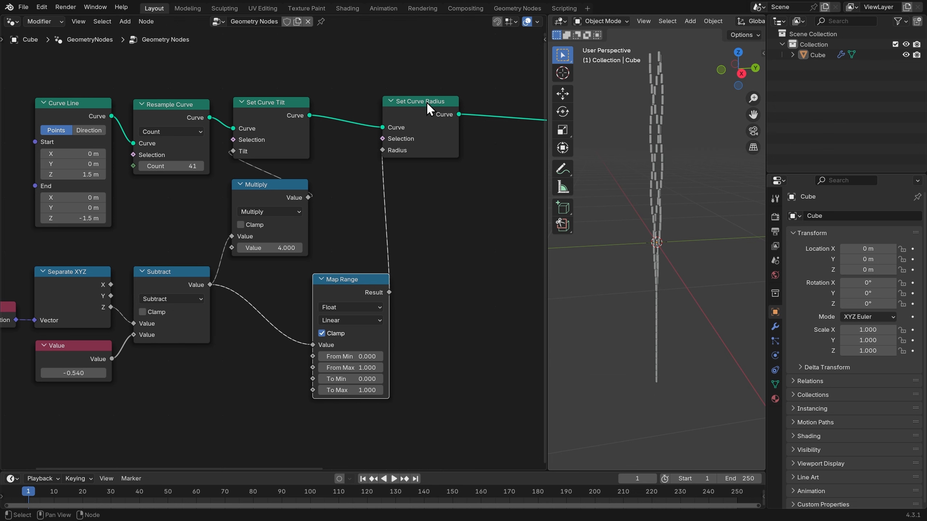
pyautogui.moveTo(427, 101); pyautogui.dragTo(453, 99)
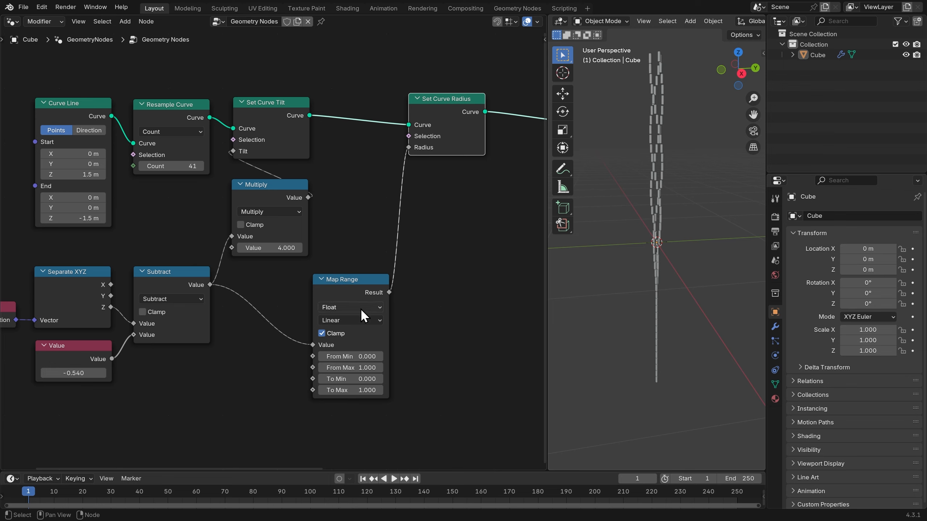
# Set the Value node to -0.440 and the Map Range node's From Max to 0.340, To Min to 1.000 and To Max to 0.400
pyautogui.moveTo(73, 373); pyautogui.dragTo(160, 380)
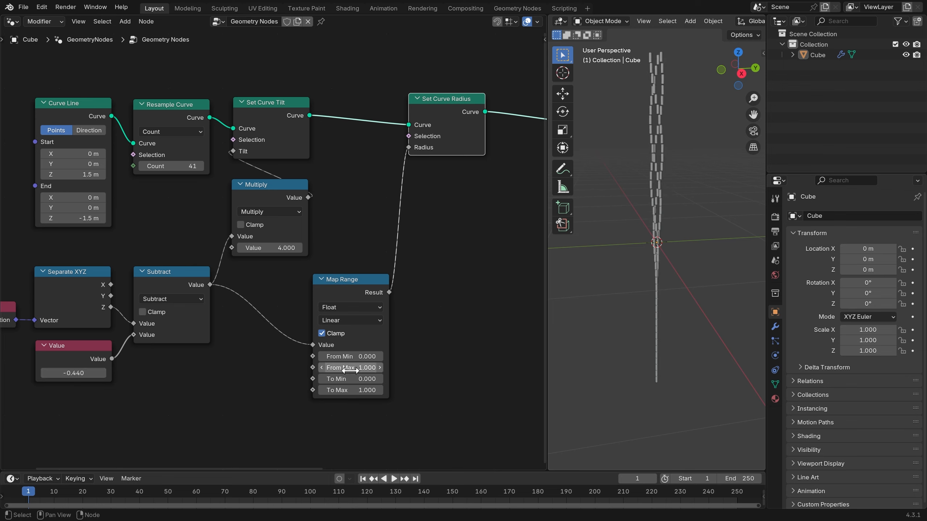
pyautogui.keyDown('shift'); pyautogui.moveTo(363, 367); pyautogui.dragTo(351, 368); pyautogui.keyUp('shift')
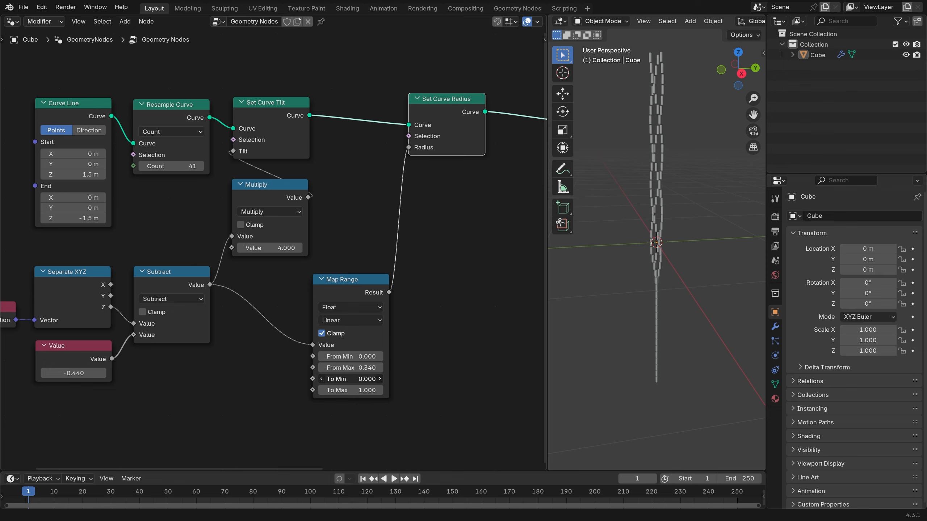
pyautogui.click(361, 379)
pyautogui.write('1')
pyautogui.press('Return')
pyautogui.click(360, 390)
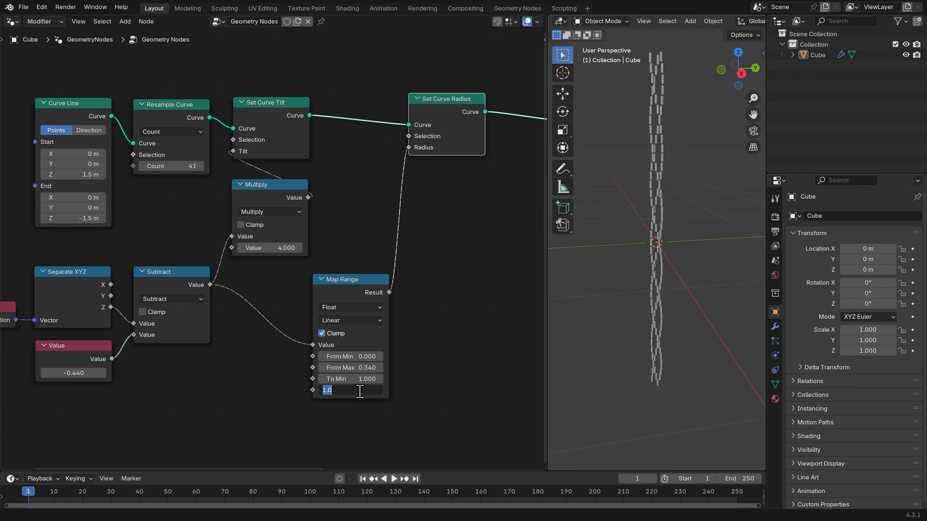
pyautogui.press('Return')
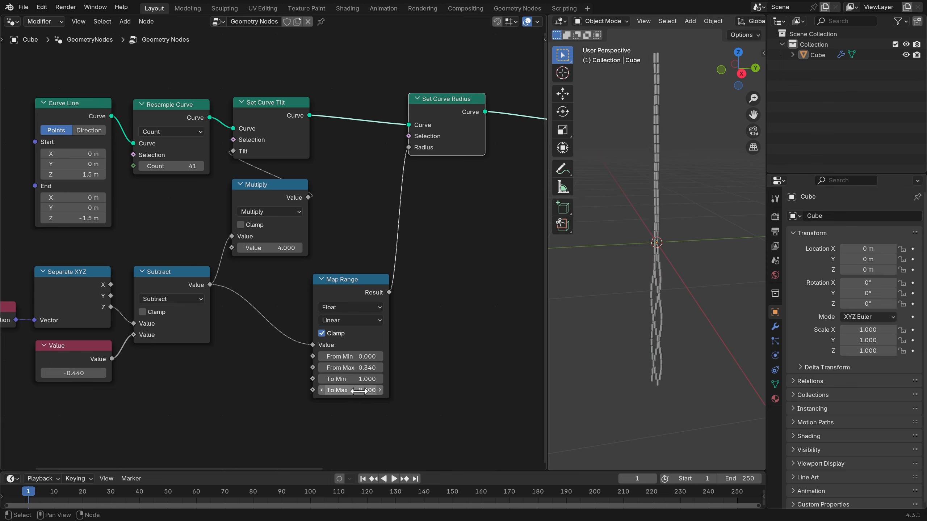
pyautogui.click(360, 391)
pyautogui.write('.4')
pyautogui.press('Return')
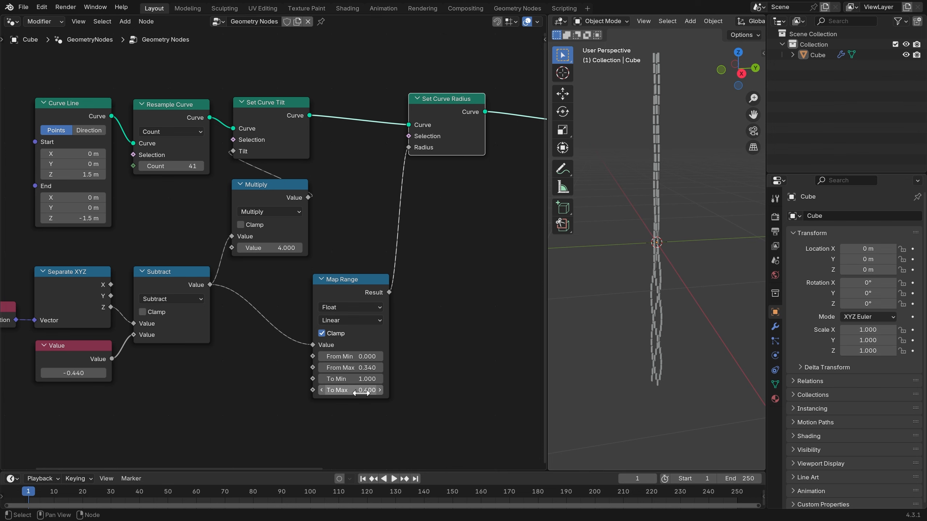
# Duplicate the Subtract node onto the link between Subtract and Map Range, and switch the copy's operation to Absolute
pyautogui.click(193, 279)
pyautogui.hotkey('shift', 'd')
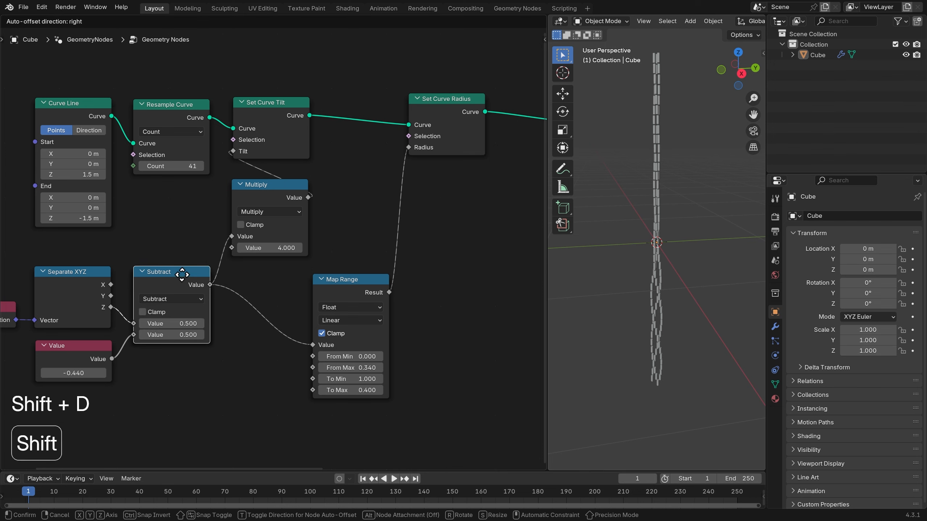
pyautogui.click(278, 289)
pyautogui.click(286, 311)
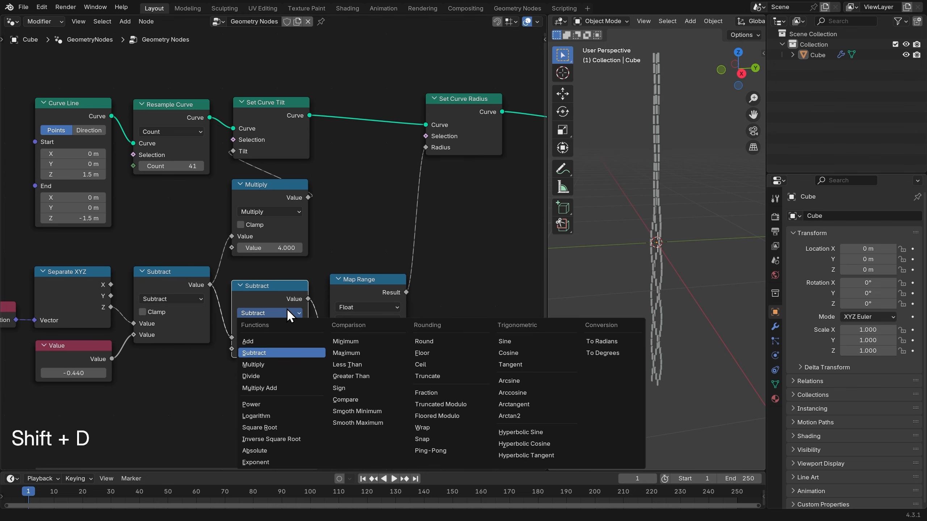
pyautogui.click(289, 453)
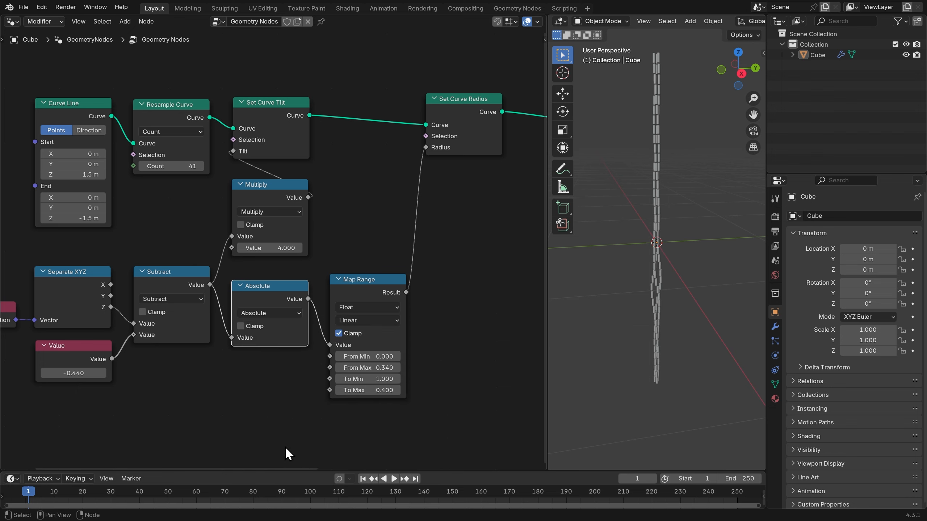
# Set the Value node to 0.080 and the Map Range node's To Min to 1.100
pyautogui.moveTo(73, 373)
pyautogui.keyDown('shift'); pyautogui.mouseDown()
pyautogui.moveTo(99, 373)
pyautogui.moveTo(75, 373)
pyautogui.mouseUp(); pyautogui.keyUp('shift')
pyautogui.click(385, 379)
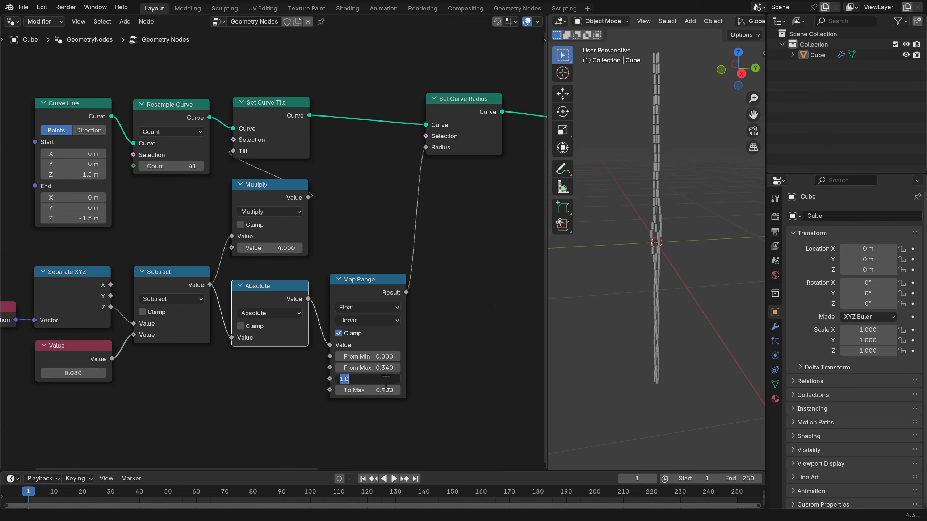
pyautogui.write('1.1')
pyautogui.press('Return')
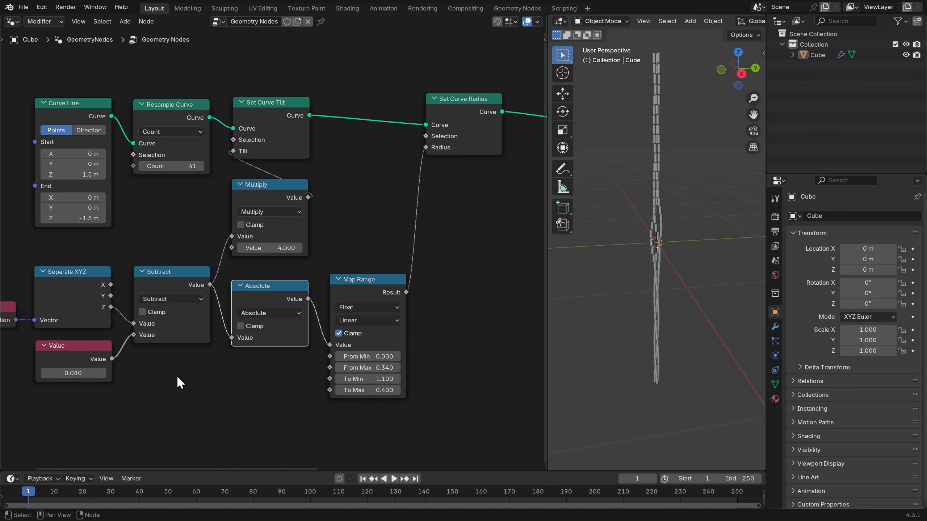
# Add a UV Sphere node in the empty area below the Curve Circle node
pyautogui.scroll(-2, 177, 380)
pyautogui.hotkey('shift', 'a')
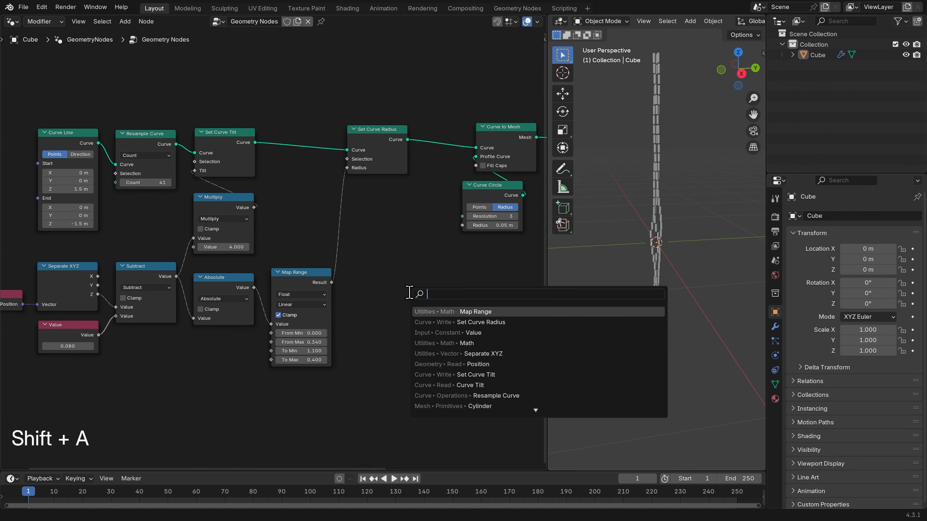
pyautogui.write('uv s')
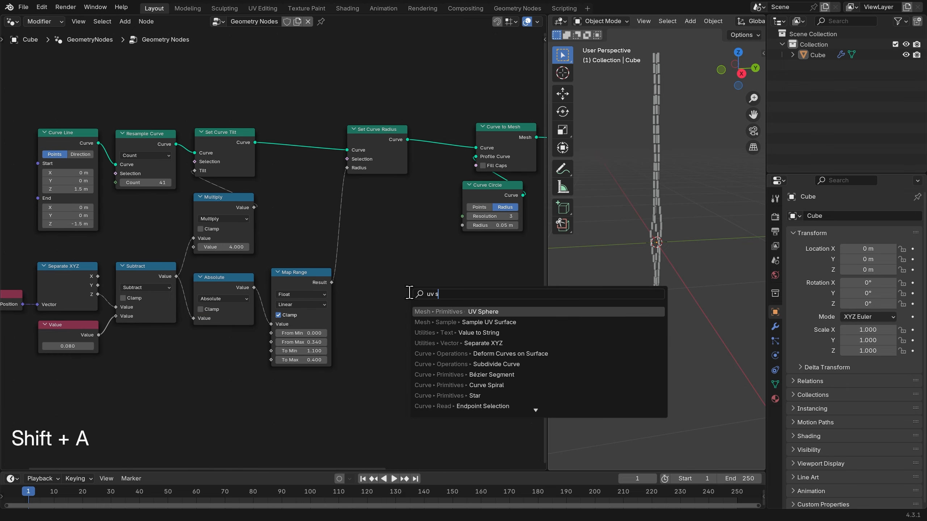
pyautogui.press('Return')
pyautogui.click(442, 303)
# Insert a Join Geometry node between Instance on Points and Group Output, and connect the UV Sphere's Mesh to it
pyautogui.moveTo(441, 303); pyautogui.dragTo(155, 279, button='middle')
pyautogui.moveTo(409, 157); pyautogui.dragTo(515, 145)
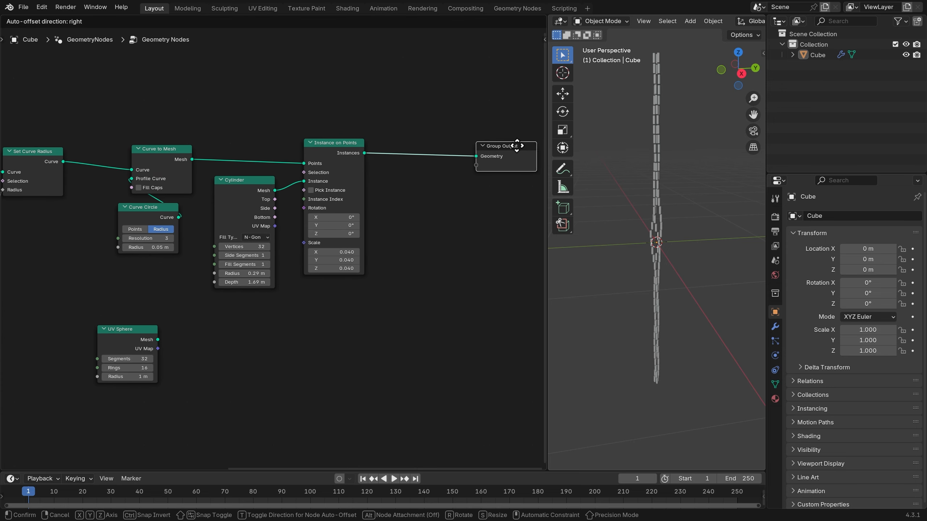
pyautogui.hotkey('shift', 'a')
pyautogui.click(420, 114)
pyautogui.write('join')
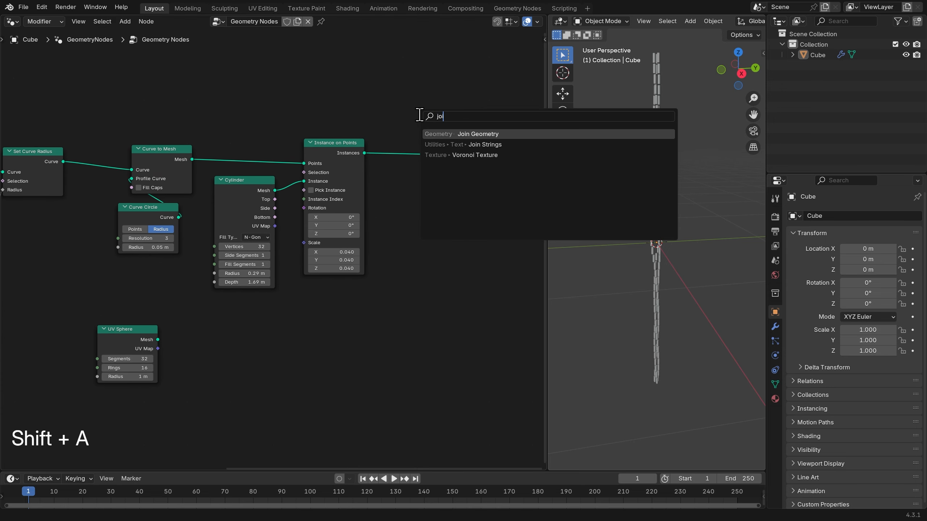
pyautogui.press('Return')
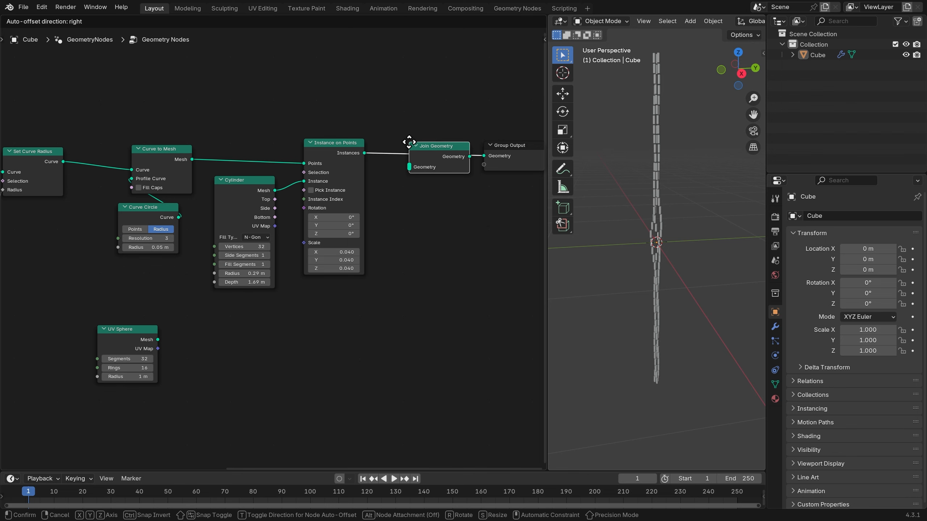
pyautogui.click(412, 150)
pyautogui.moveTo(157, 340); pyautogui.dragTo(412, 171)
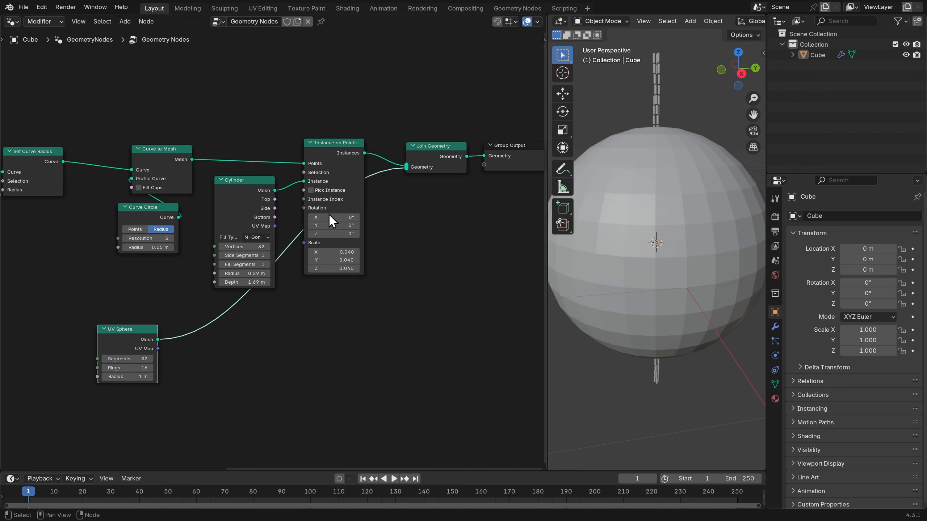
# Add a reroute point on the UV Sphere's link to Join Geometry and place it below the Instance on Points node
pyautogui.keyDown('shift'); pyautogui.moveTo(290, 251); pyautogui.dragTo(295, 273, button='right'); pyautogui.keyUp('shift')
pyautogui.press('g')
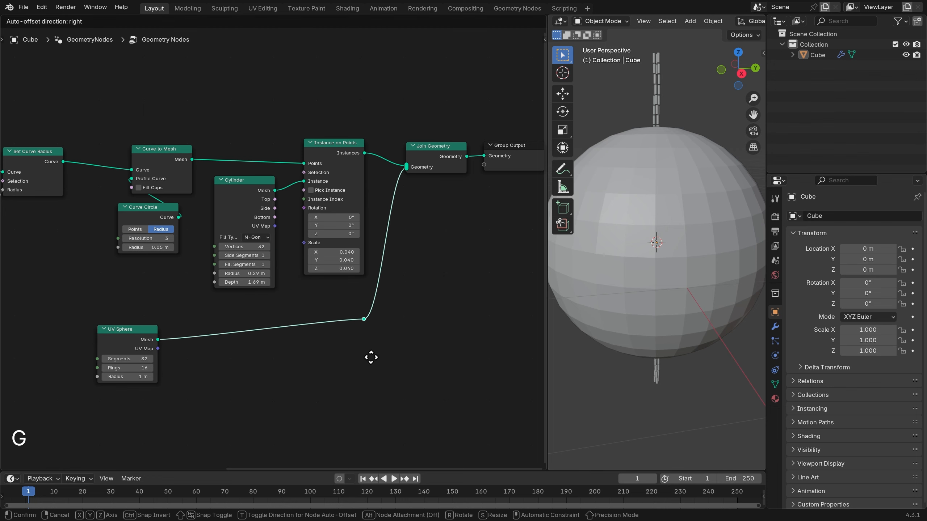
pyautogui.click(403, 376)
# Set the UV Sphere's radius to 0.05 m
pyautogui.moveTo(195, 323); pyautogui.dragTo(369, 269, button='middle')
pyautogui.scroll(4, 370, 296)
pyautogui.moveTo(334, 344); pyautogui.dragTo(333, 344)
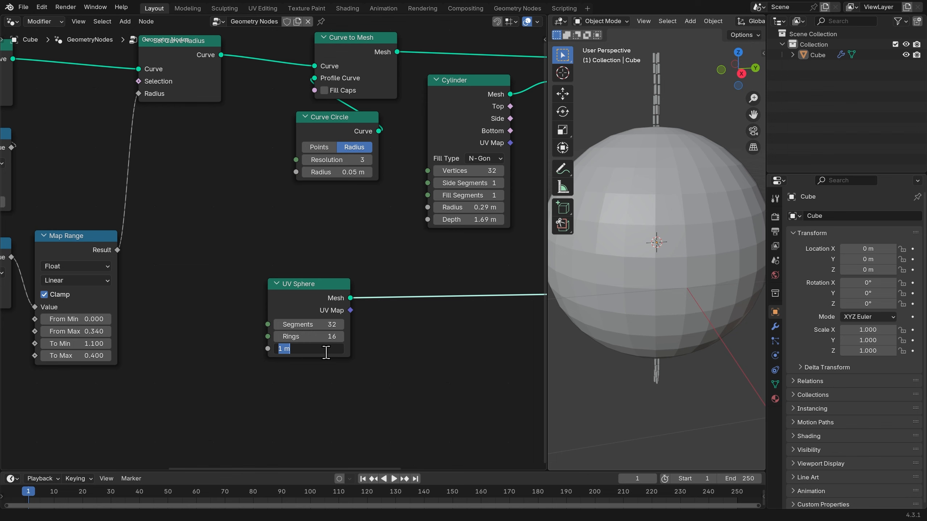
pyautogui.press('Return')
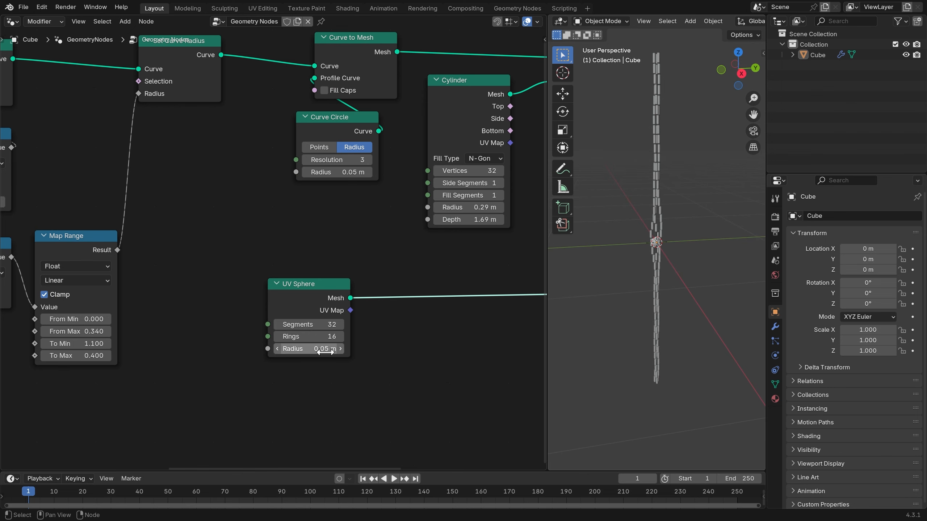
# Insert a Transform Geometry node on the link coming out of the UV Sphere's Mesh output
pyautogui.scroll(3, 674, 281)
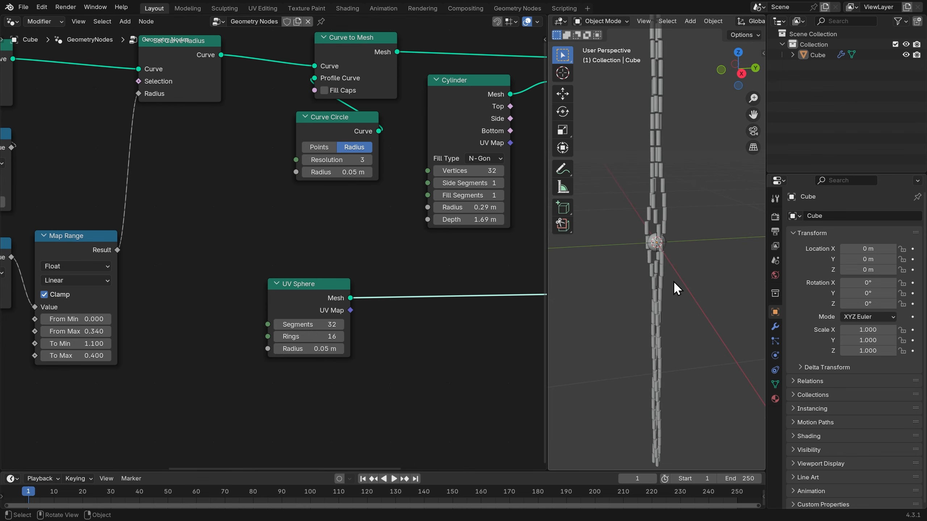
pyautogui.moveTo(674, 281); pyautogui.dragTo(664, 255, button='middle')
pyautogui.scroll(-1, 529, 285)
pyautogui.scroll(-3, 620, 290)
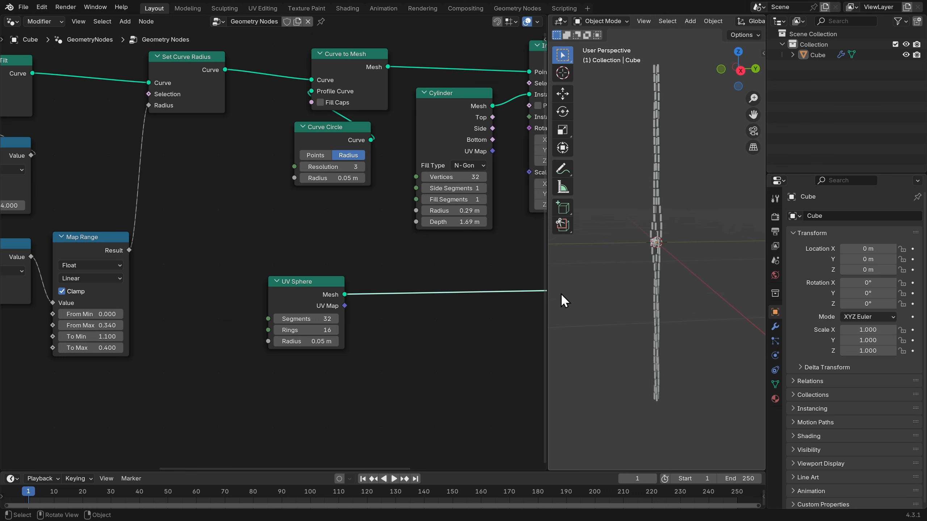
pyautogui.scroll(1, 624, 281)
pyautogui.hotkey('shift', 'a')
pyautogui.write('tra')
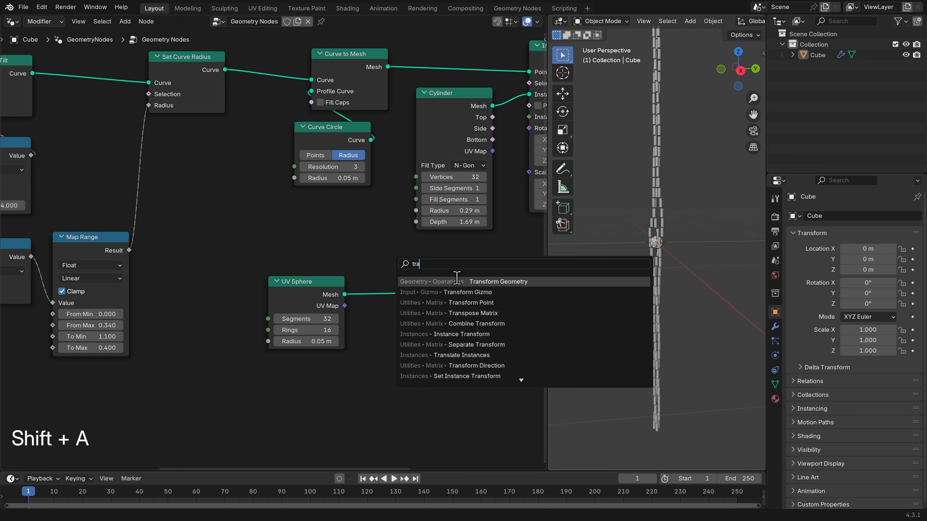
pyautogui.click(457, 278)
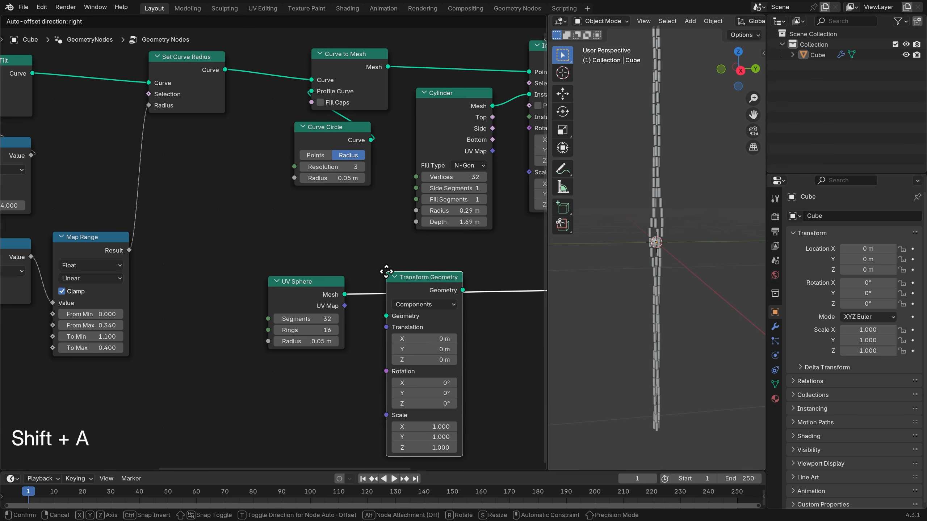
pyautogui.click(383, 273)
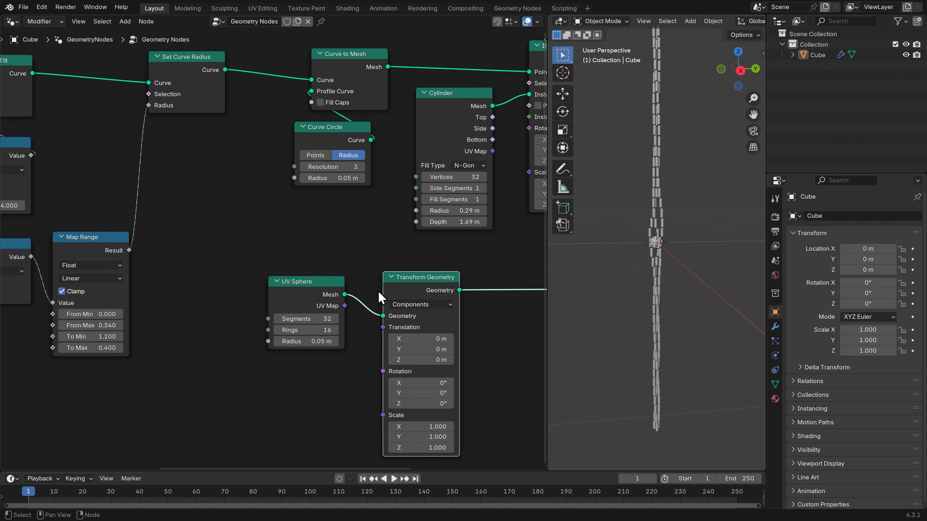
# Add a Combine XYZ node below the UV Sphere and connect its Vector to the Transform Geometry node's Translation
pyautogui.hotkey('shift', 'a')
pyautogui.write('co')
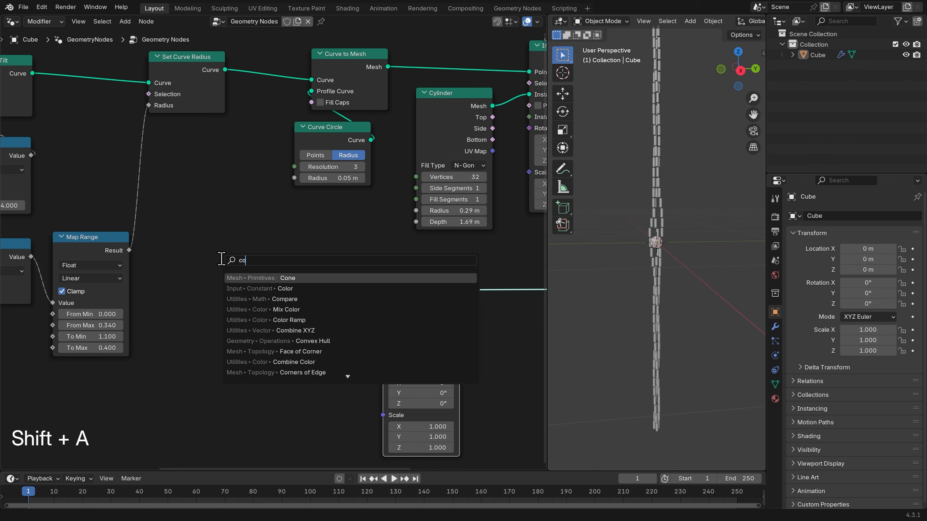
pyautogui.write('mb')
pyautogui.press('Return')
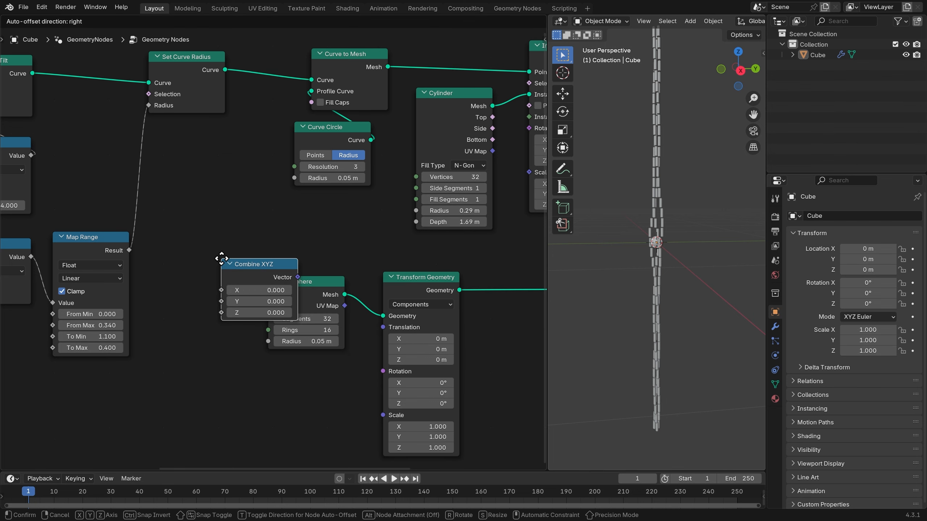
pyautogui.click(268, 368)
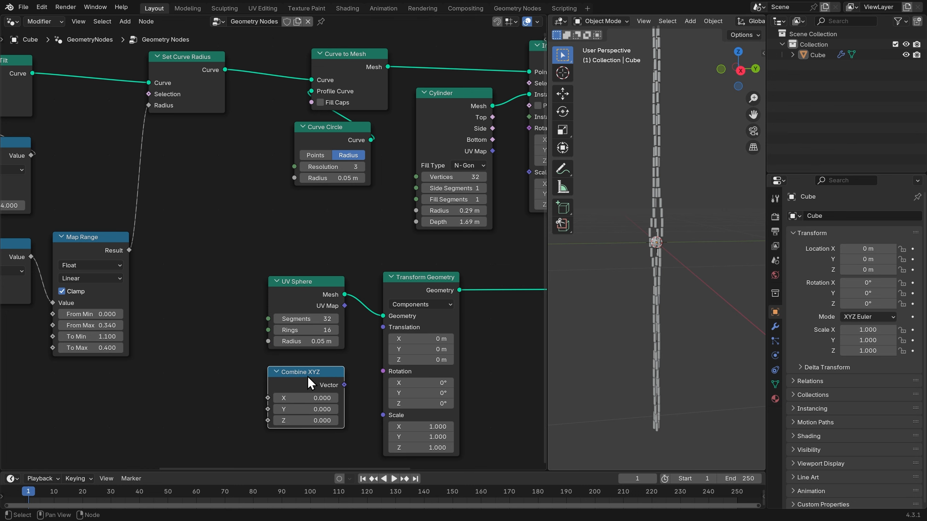
pyautogui.moveTo(385, 328); pyautogui.dragTo(385, 327)
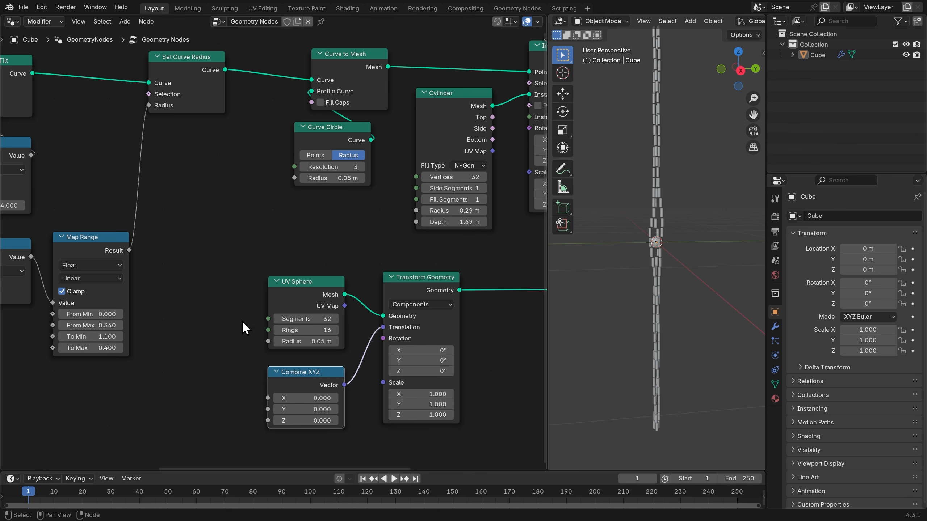
# Connect the Value node's output to the Z input of the Combine XYZ node
pyautogui.moveTo(242, 320); pyautogui.dragTo(360, 304, button='middle')
pyautogui.moveTo(82, 248); pyautogui.dragTo(165, 228, button='middle')
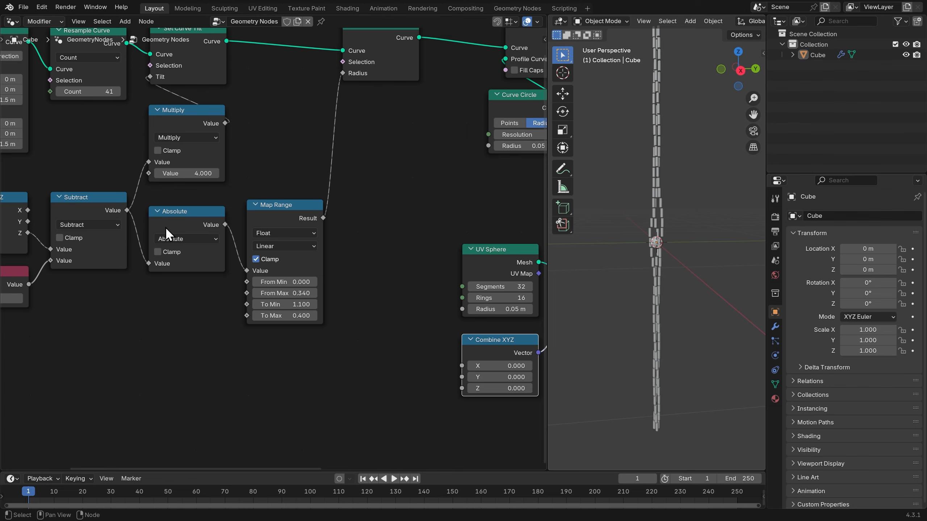
pyautogui.moveTo(46, 281); pyautogui.dragTo(444, 381)
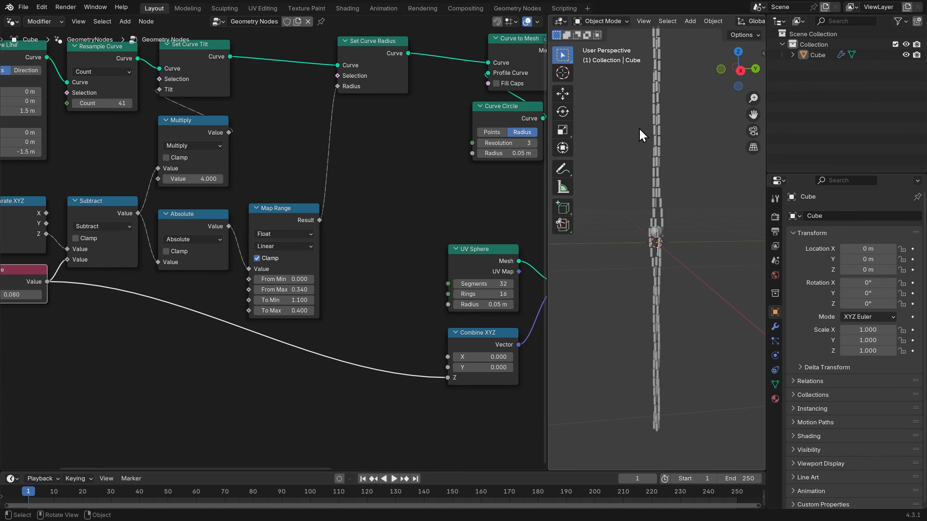
# Turn off the overlays in the 3D viewport
pyautogui.scroll(-5, 696, 18)
pyautogui.click(681, 24)
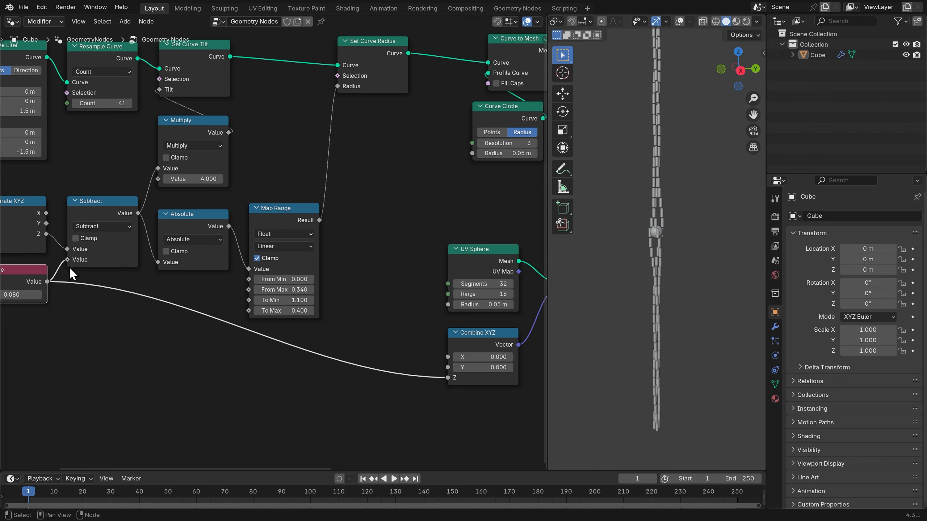
# Set the Value node to 0.210 to test the shared position of the sphere and the bulge
pyautogui.moveTo(70, 266); pyautogui.dragTo(297, 256, button='middle')
pyautogui.moveTo(244, 284)
pyautogui.keyDown('shift'); pyautogui.mouseDown()
pyautogui.moveTo(267, 284)
pyautogui.moveTo(228, 284)
pyautogui.moveTo(247, 284)
pyautogui.mouseUp(); pyautogui.keyUp('shift')
pyautogui.scroll(-1, 445, 255)
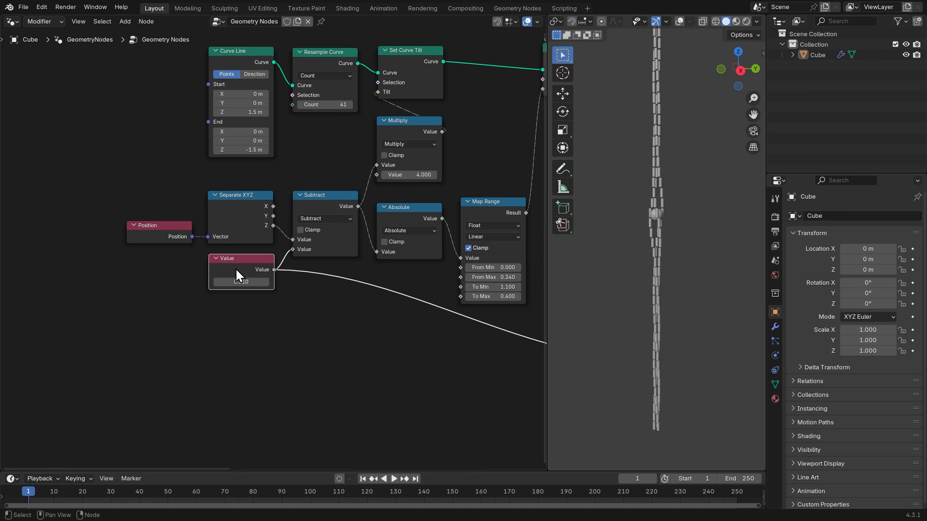
# Merge the Value node's two output links through a reroute and move the Value node farther away from it
pyautogui.scroll(-2, 363, 263)
pyautogui.moveTo(419, 225); pyautogui.dragTo(487, 234, button='middle')
pyautogui.scroll(5, 380, 277)
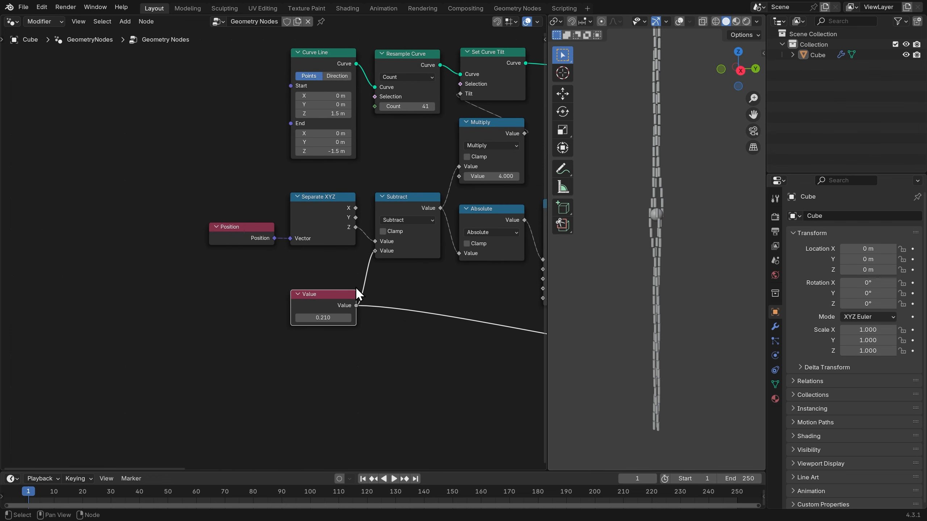
pyautogui.keyDown('shift'); pyautogui.moveTo(364, 275); pyautogui.dragTo(372, 340, button='right'); pyautogui.keyUp('shift')
pyautogui.moveTo(324, 299); pyautogui.dragTo(224, 294)
# Add a Scene Time node just below the Value node
pyautogui.hotkey('shift', 'a')
pyautogui.click(273, 302)
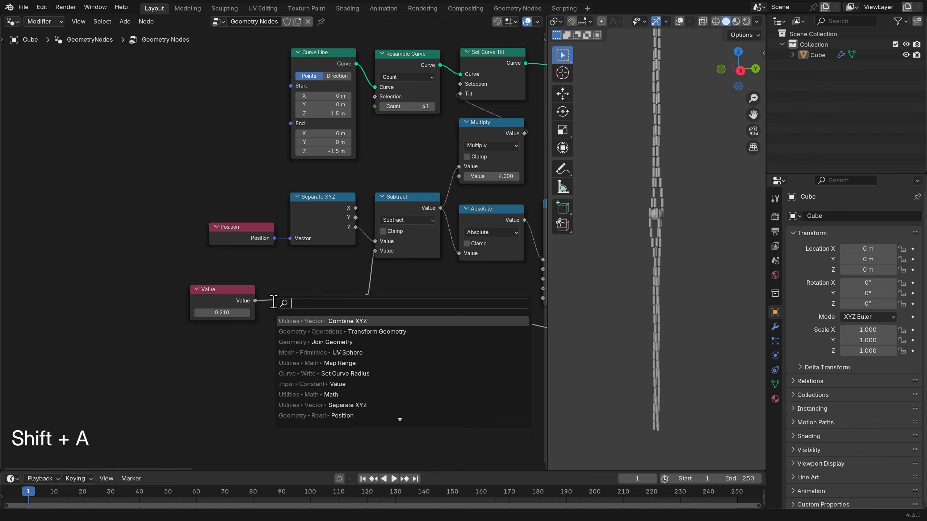
pyautogui.write('scene')
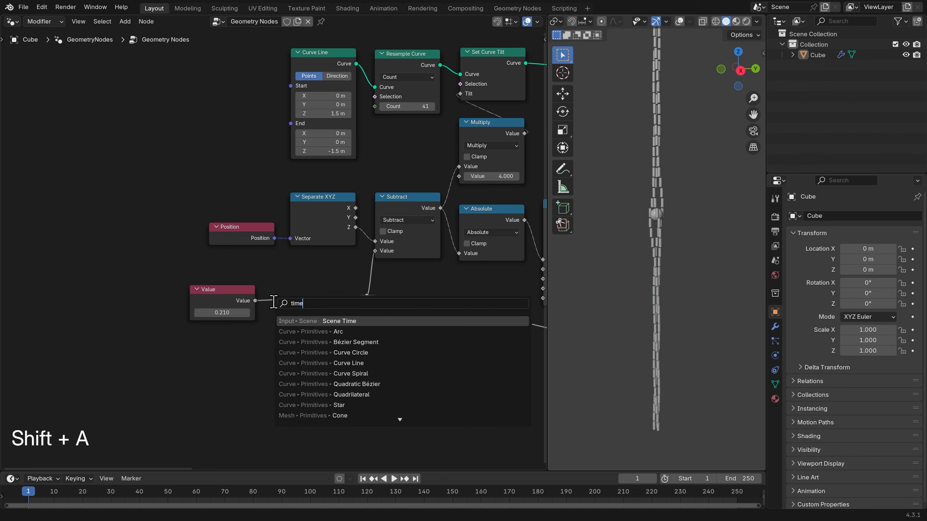
pyautogui.press('Return')
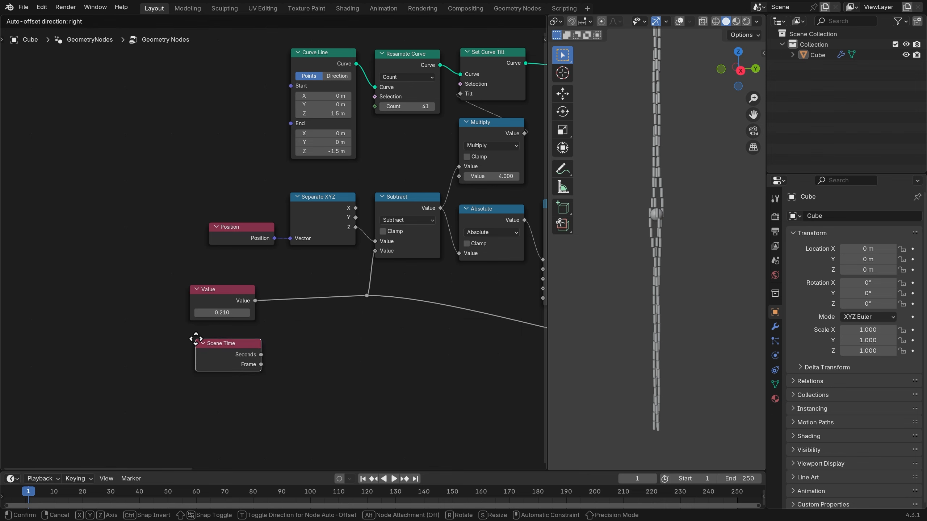
pyautogui.click(192, 341)
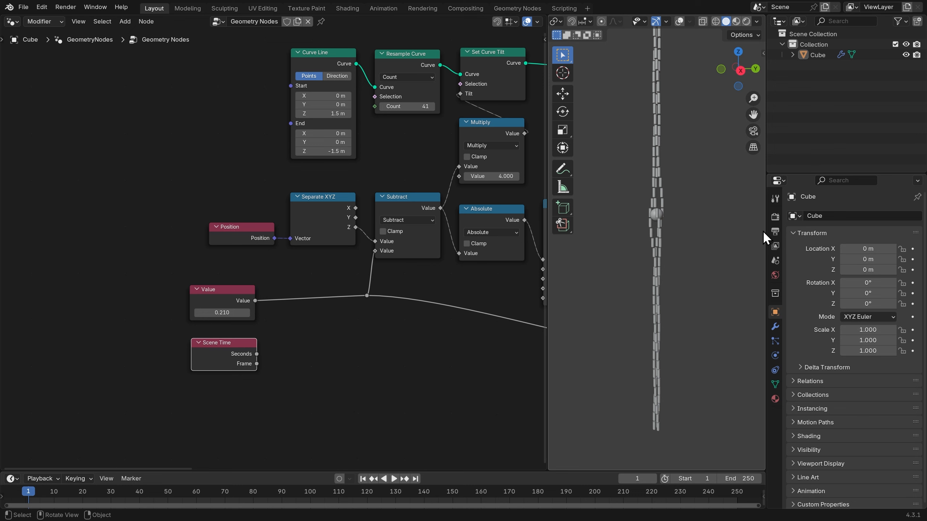
# Set the scene's frame rate to 30 fps and its end frame to 450
pyautogui.click(774, 232)
pyautogui.click(876, 311)
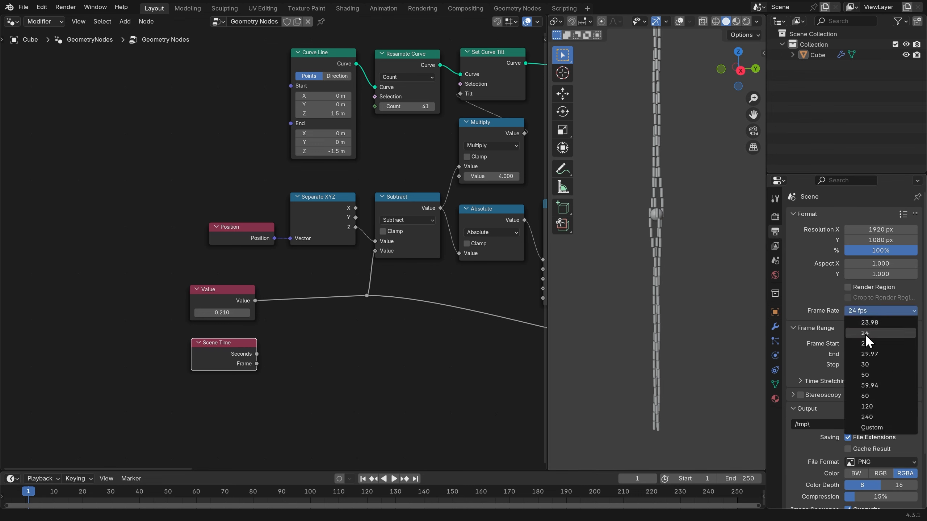
pyautogui.click(871, 364)
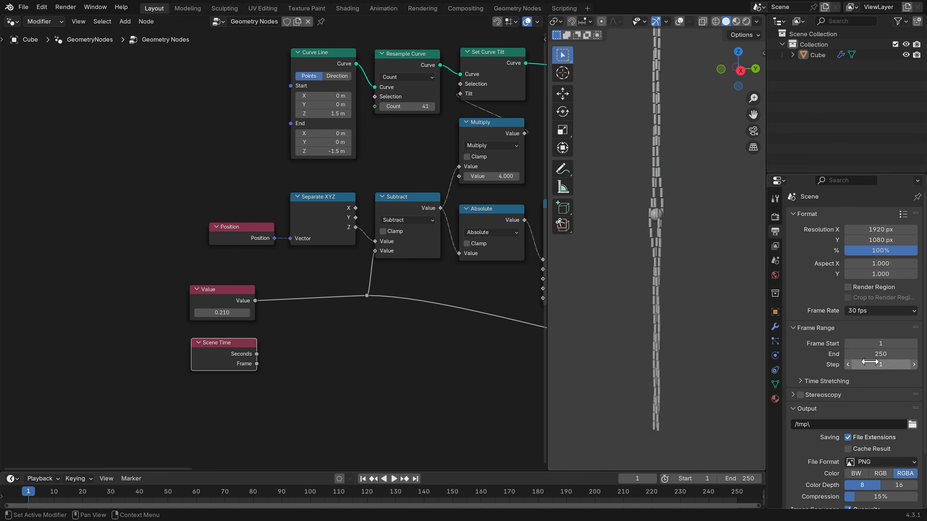
pyautogui.click(747, 478)
pyautogui.write('450')
pyautogui.press('Return')
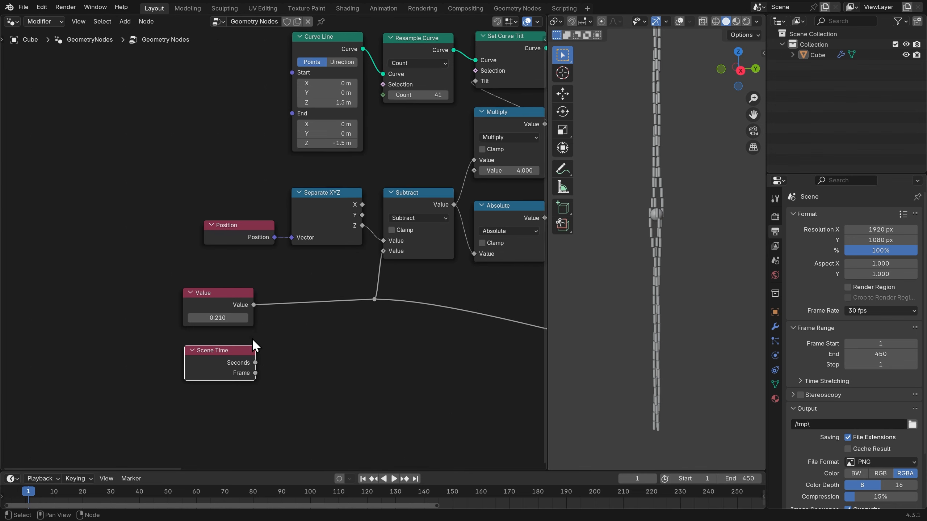
# Add a Math node beside Scene Time, connect Frame to its first Value input, and set its operation to Divide
pyautogui.scroll(2, 214, 303)
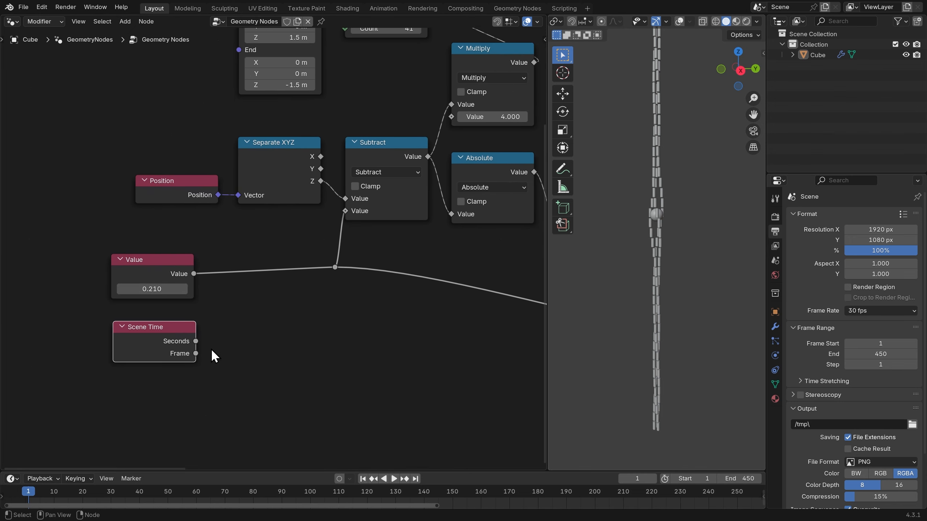
pyautogui.hotkey('shift', 'a')
pyautogui.write('ma')
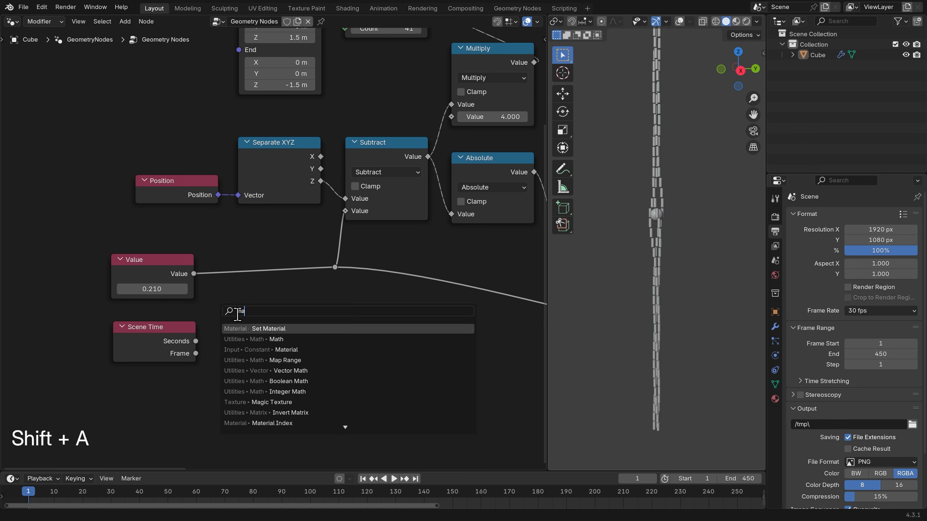
pyautogui.click(272, 339)
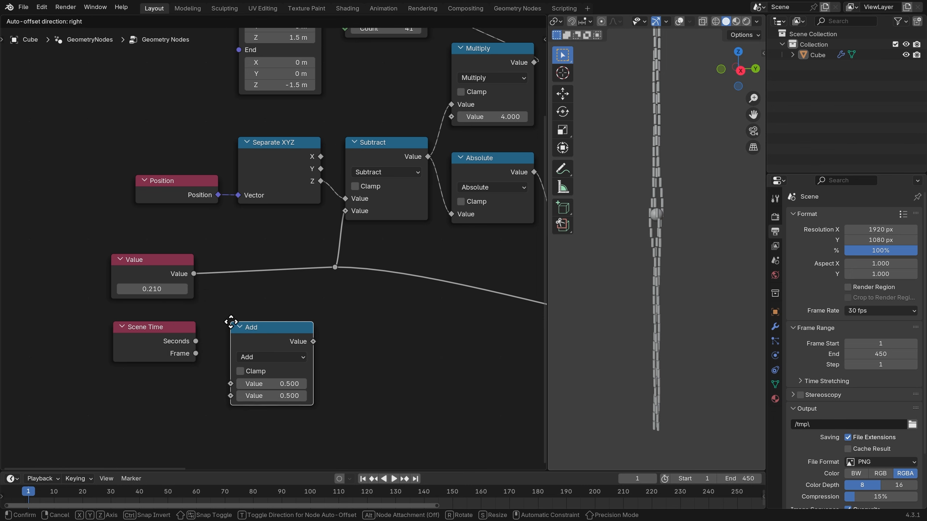
pyautogui.click(231, 322)
pyautogui.moveTo(196, 353); pyautogui.dragTo(231, 383)
pyautogui.click(258, 356)
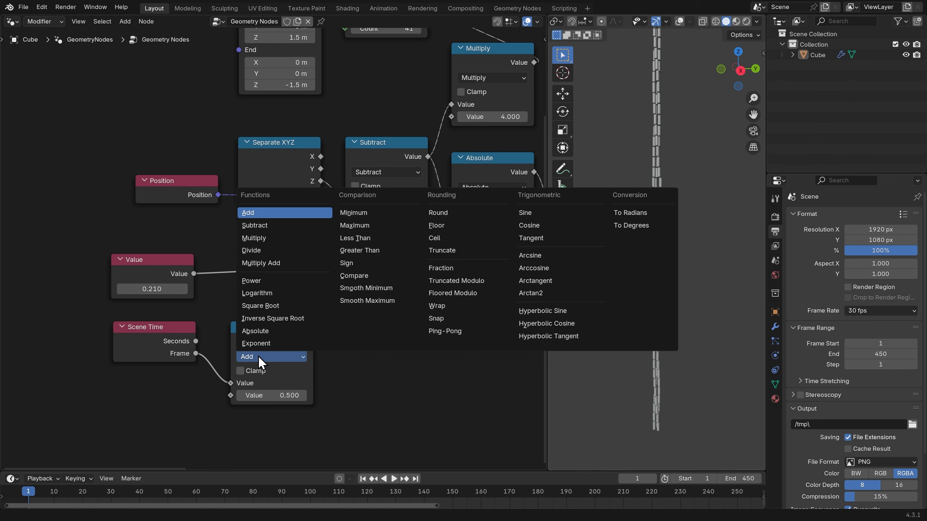
pyautogui.click(268, 250)
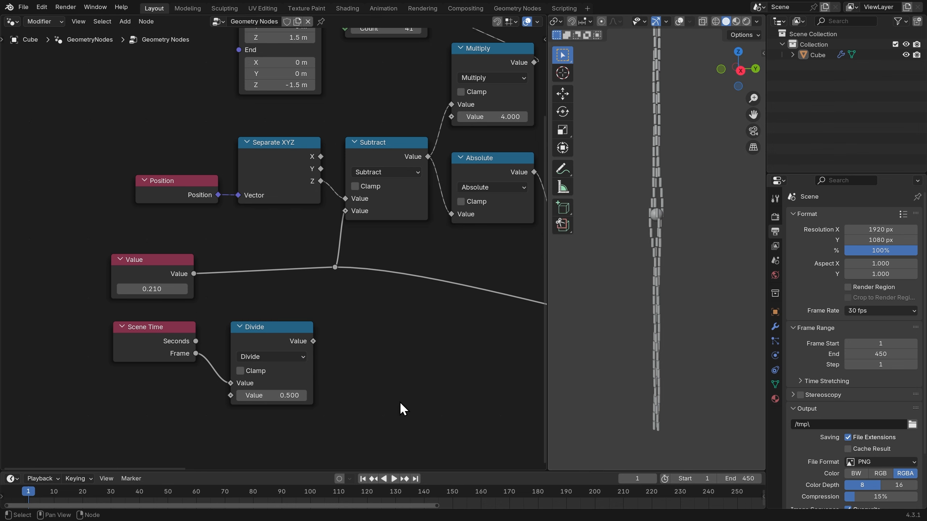
# Copy the scene's End frame as a new driver and paste it into the Divide node's second Value
pyautogui.rightClick(736, 478)
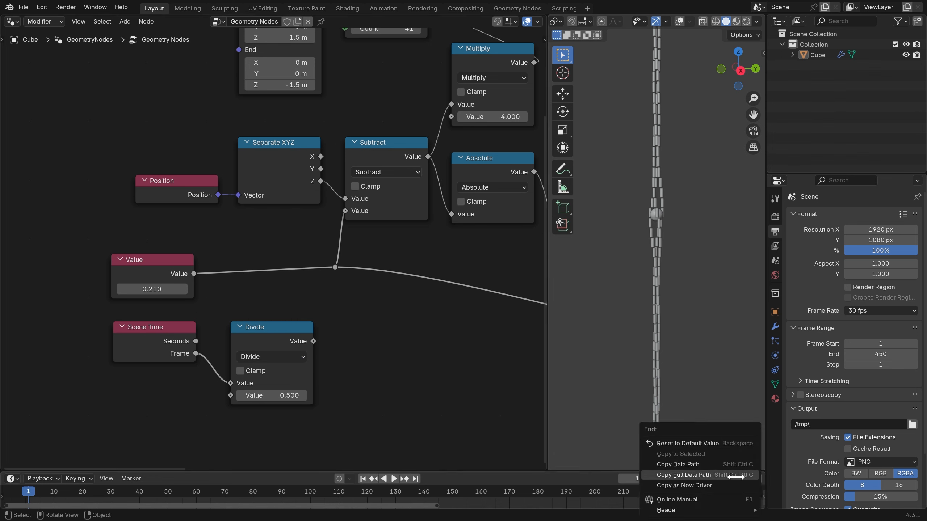
pyautogui.click(726, 485)
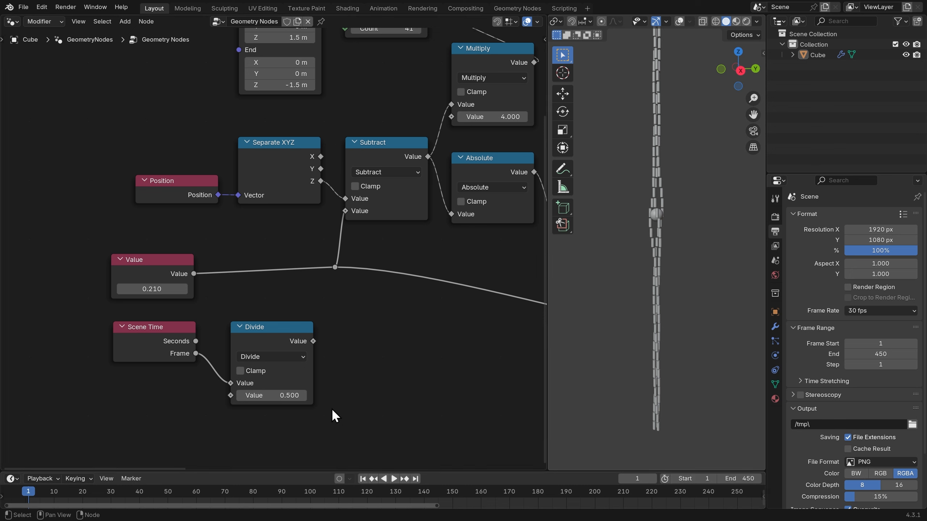
pyautogui.rightClick(285, 396)
pyautogui.click(281, 404)
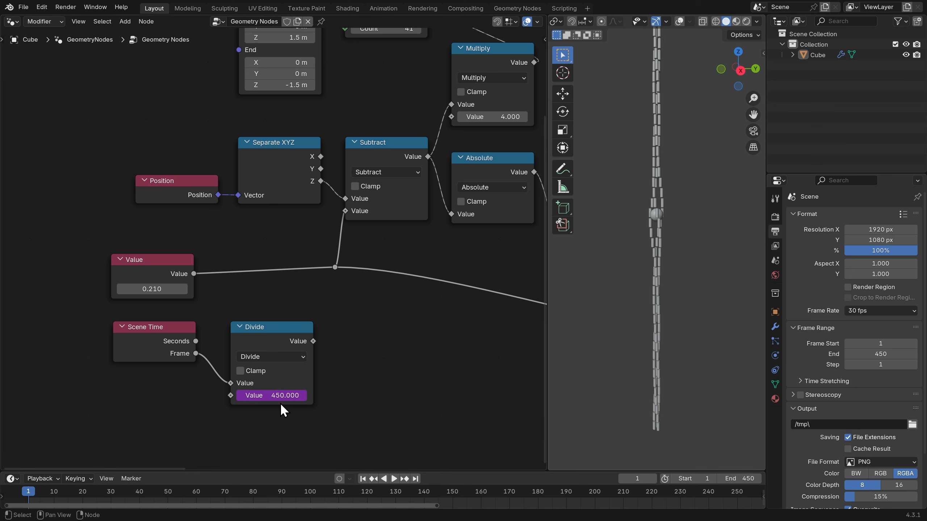
# Add a Multiply node fed by the Divide node's output and set its second Value to tau
pyautogui.moveTo(266, 350); pyautogui.dragTo(333, 345)
pyautogui.write('m')
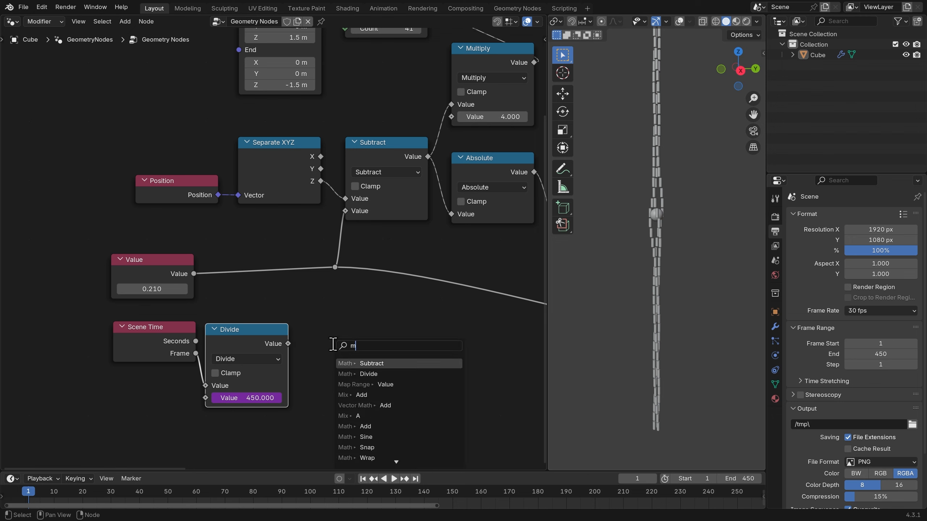
pyautogui.write('ul')
pyautogui.press('Return')
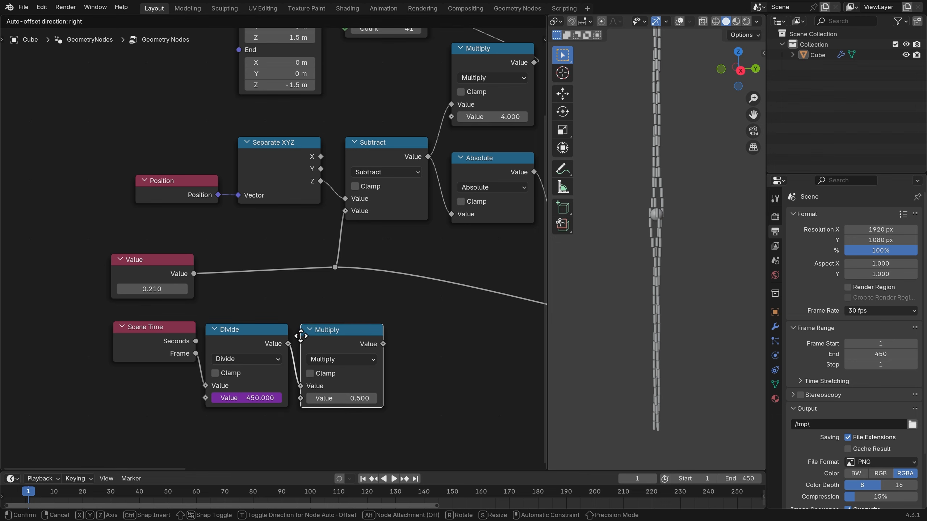
pyautogui.click(302, 343)
pyautogui.click(355, 397)
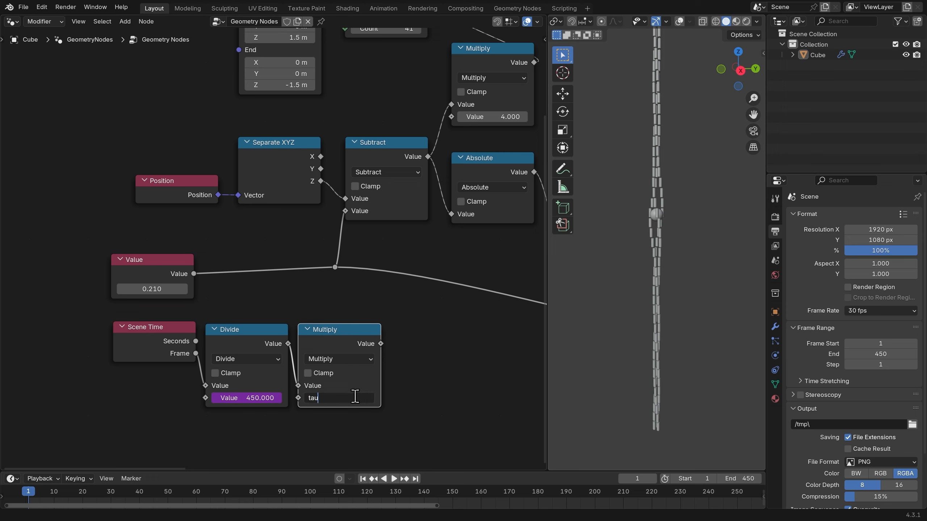
pyautogui.press('Return')
# Shift the Scene Time chain aside and extend it with a duplicate of its Multiply node, setting the second Value to 4
pyautogui.moveTo(362, 431); pyautogui.dragTo(112, 313)
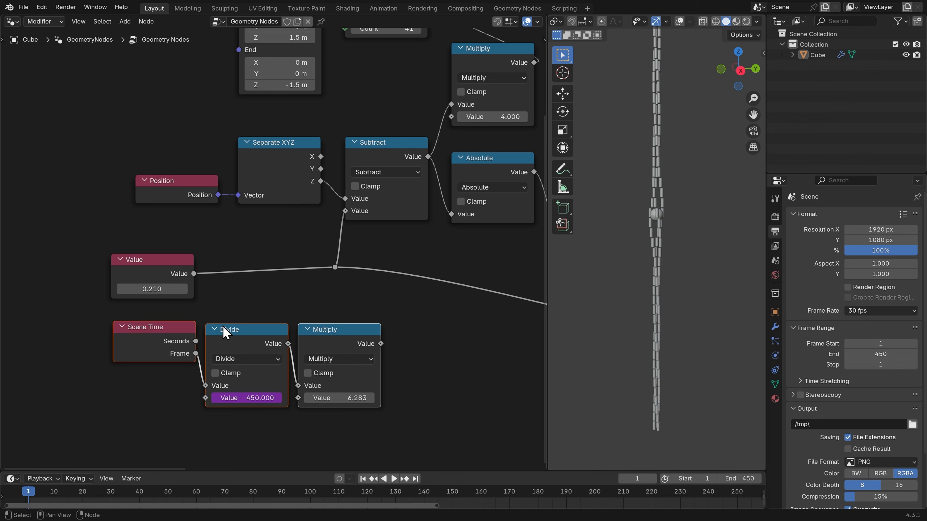
pyautogui.moveTo(343, 337); pyautogui.dragTo(147, 341)
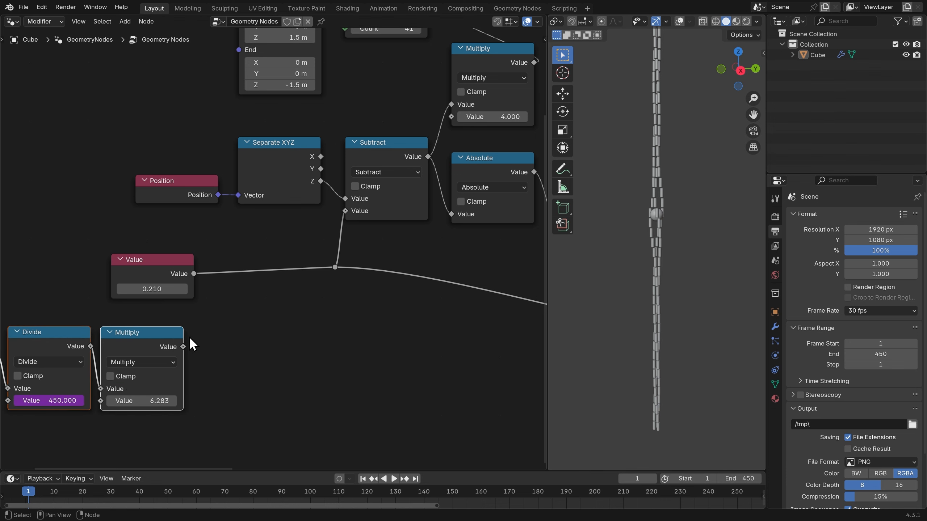
pyautogui.moveTo(190, 340); pyautogui.dragTo(309, 323, button='middle')
pyautogui.click(242, 323)
pyautogui.hotkey('shift', 'd')
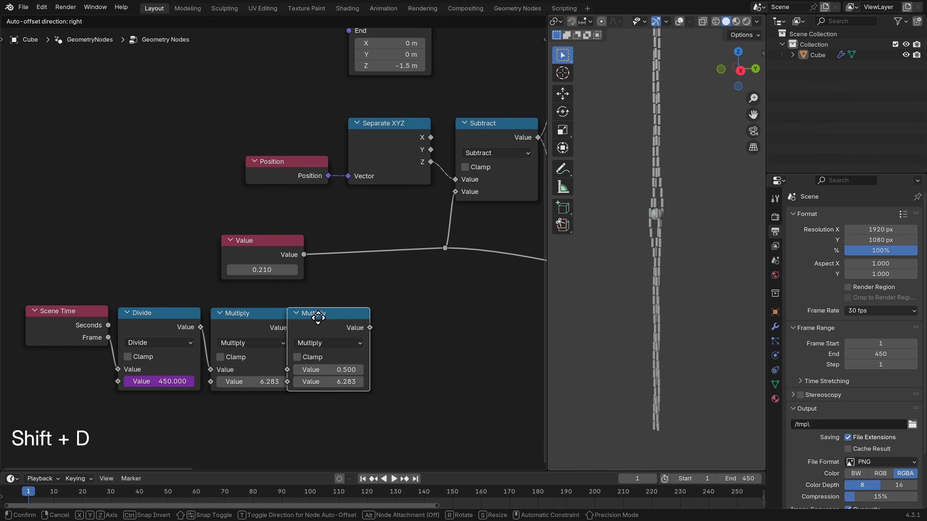
pyautogui.click(333, 319)
pyautogui.moveTo(293, 328); pyautogui.dragTo(302, 370)
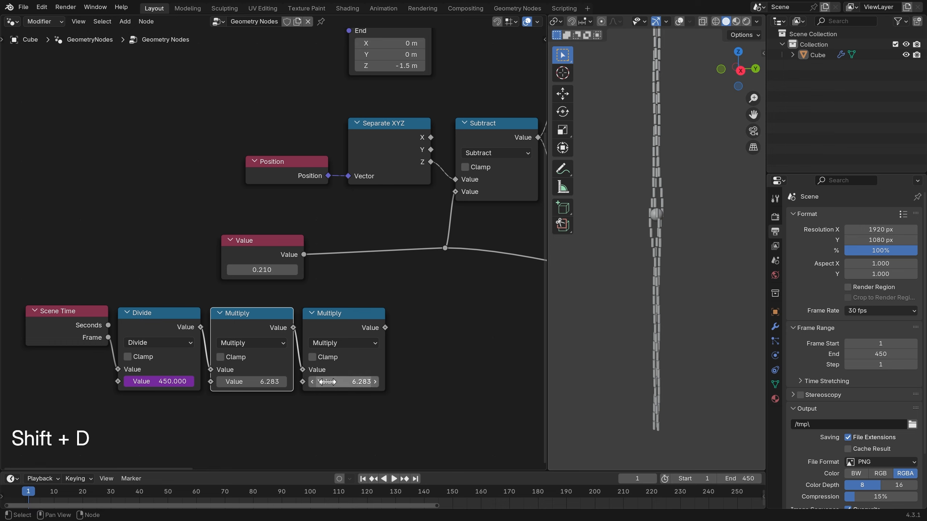
pyautogui.click(328, 382)
pyautogui.write('4')
pyautogui.press('Return')
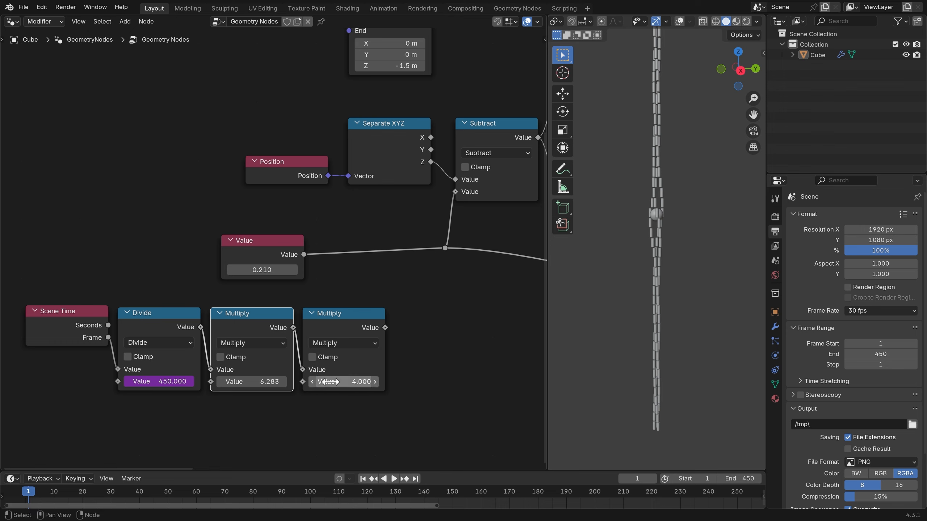
# Add a Sine math node fed by the output of the Multiply node with value 4
pyautogui.click(387, 328)
pyautogui.hotkey('shift', 'a')
pyautogui.write('si')
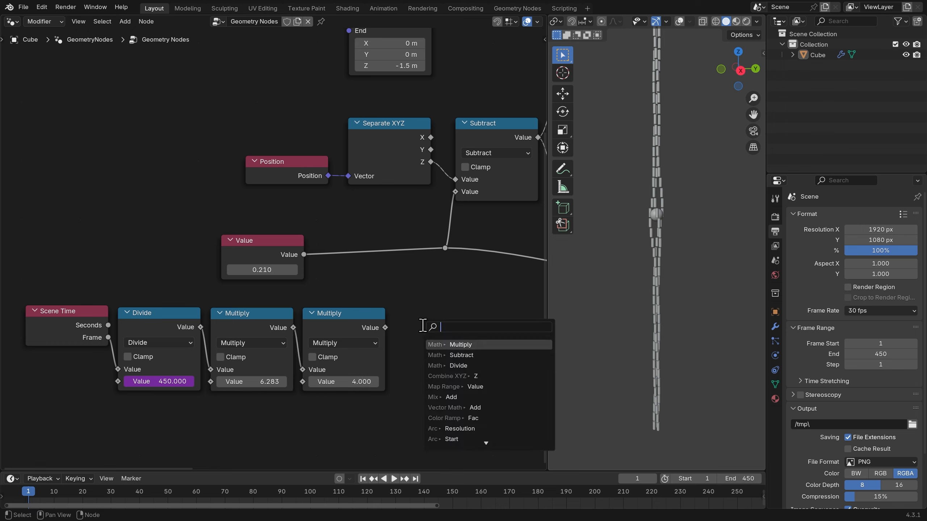
pyautogui.write('n')
pyautogui.press('Return')
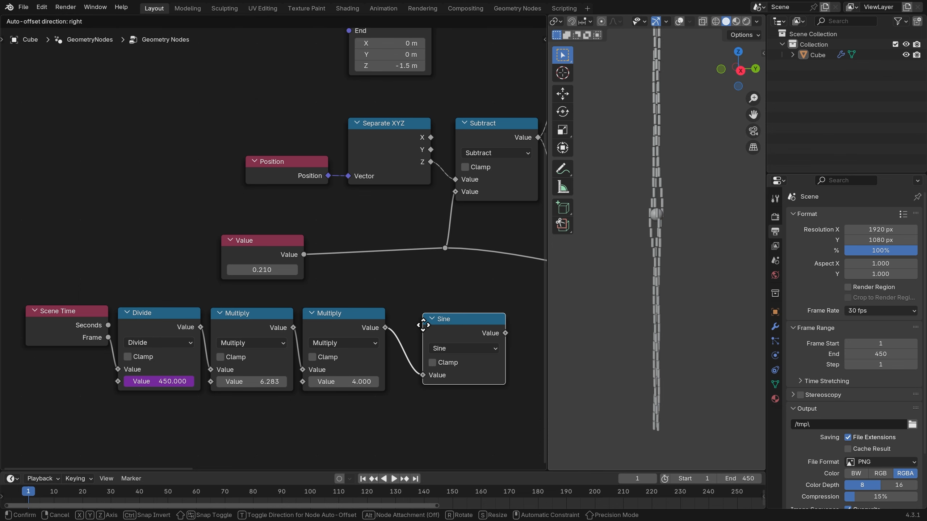
pyautogui.click(393, 321)
# Duplicate a Multiply node after Sine, connect the Sine output to it, and set its second Value to 0.5
pyautogui.moveTo(405, 316); pyautogui.dragTo(307, 318, button='middle')
pyautogui.scroll(-1, 307, 317)
pyautogui.click(261, 321)
pyautogui.hotkey('shift', 'd')
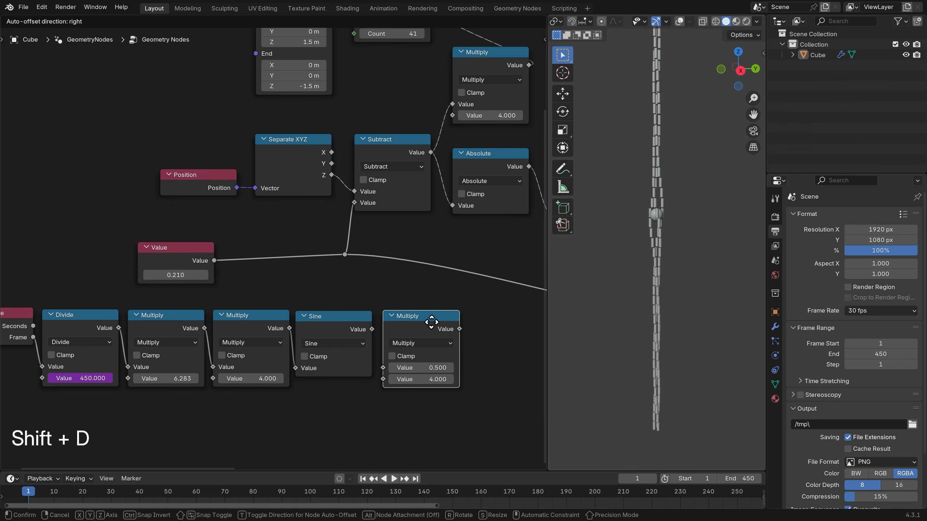
pyautogui.click(431, 323)
pyautogui.click(377, 332)
pyautogui.moveTo(372, 331); pyautogui.dragTo(383, 369)
pyautogui.click(411, 379)
pyautogui.write('.5')
pyautogui.press('Return')
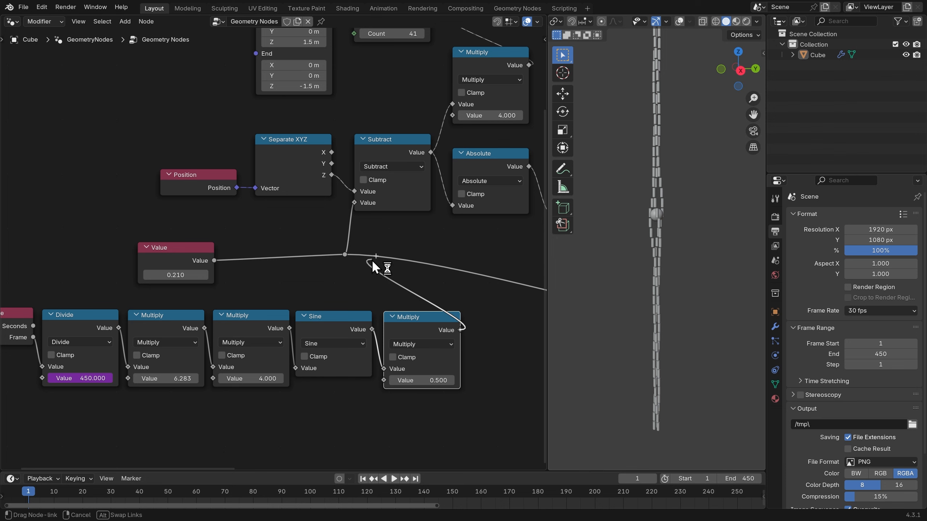
# Connect the last Multiply node's output to the reroute and play the animation
pyautogui.moveTo(373, 259); pyautogui.dragTo(340, 256)
pyautogui.press('space')
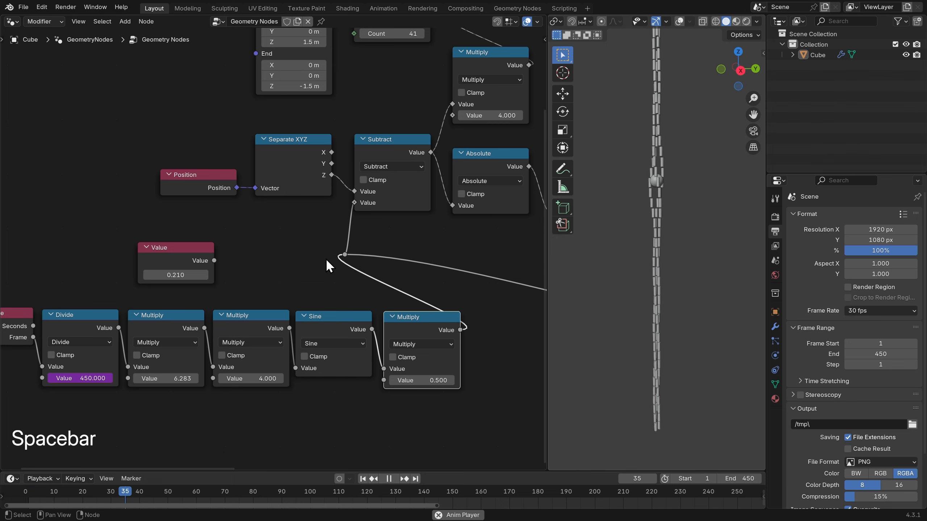
# Delete the unused Value node and move the whole Scene Time chain into its place beside the reroute
pyautogui.click(205, 257)
pyautogui.press('x')
pyautogui.scroll(-1, 188, 254)
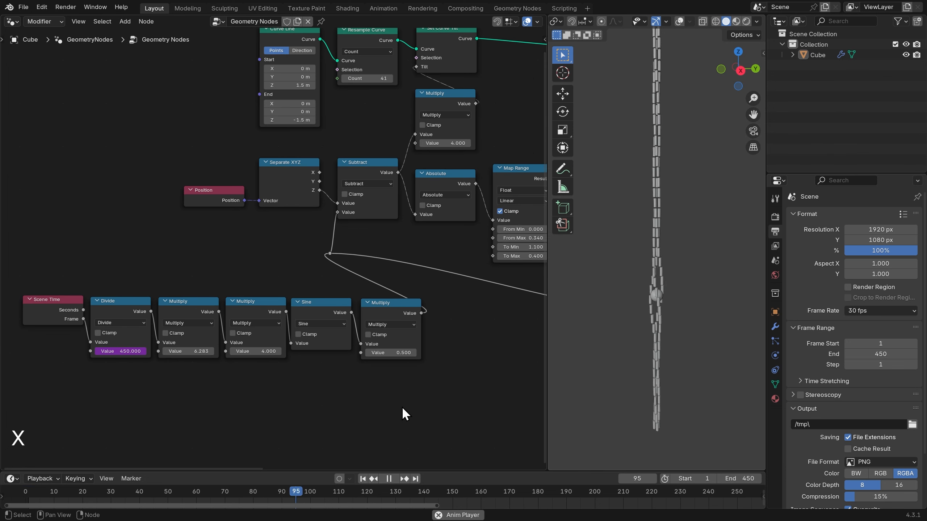
pyautogui.moveTo(402, 407); pyautogui.dragTo(78, 282)
pyautogui.press('g')
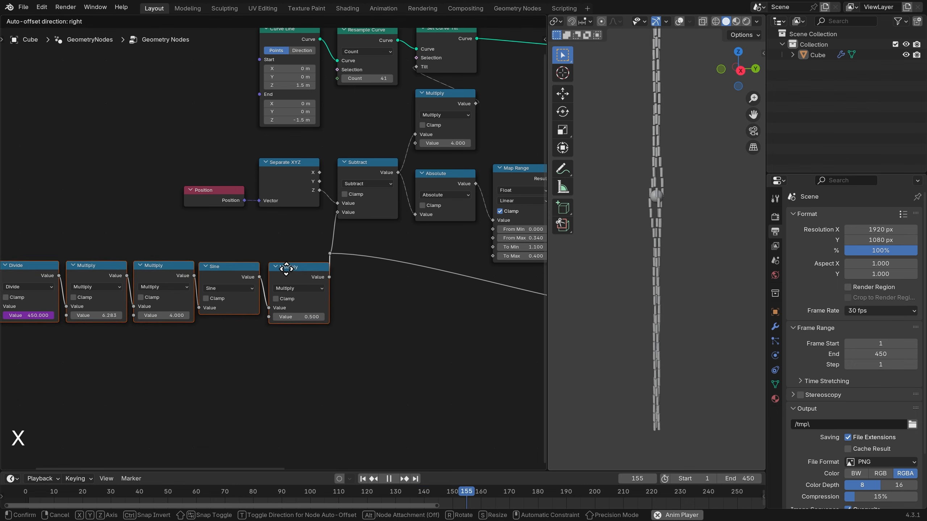
pyautogui.click(265, 245)
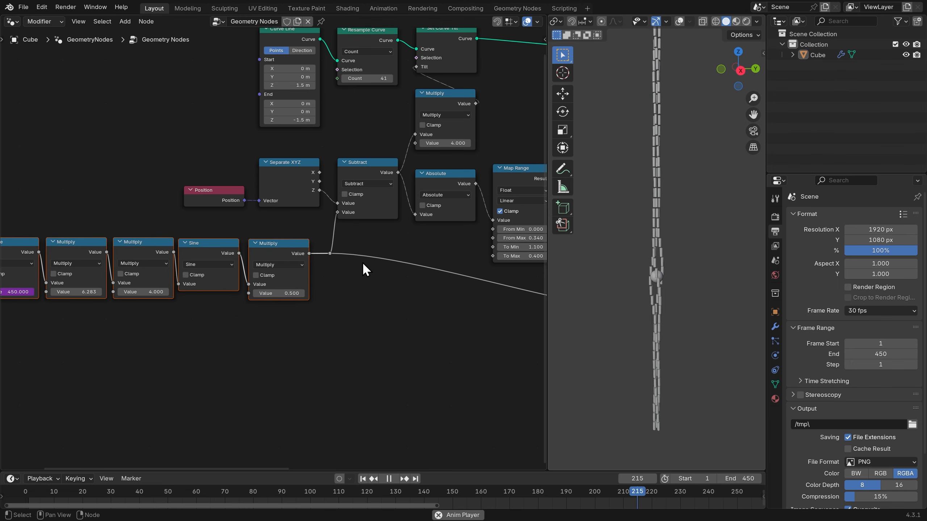
pyautogui.scroll(-2, 377, 265)
pyautogui.moveTo(399, 259); pyautogui.dragTo(315, 284, button='middle')
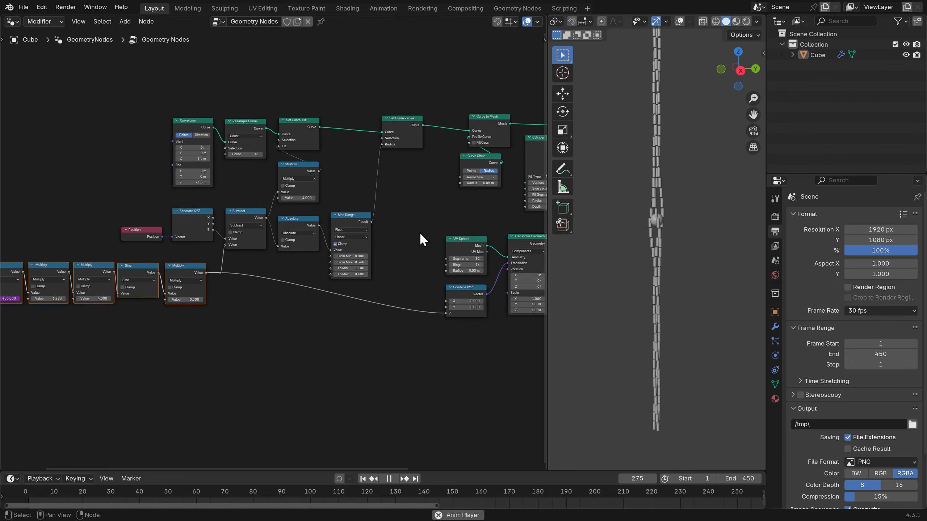
pyautogui.moveTo(420, 236); pyautogui.dragTo(327, 268, button='middle')
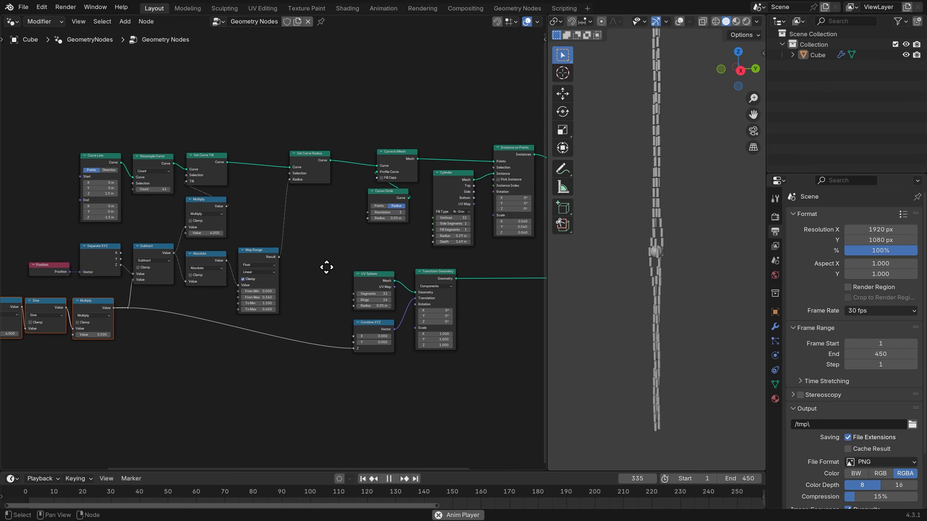
# Stop the playback and shift the Scene Time, Divide and two Multiply nodes away from Sine to make room
pyautogui.press('space')
pyautogui.moveTo(222, 321); pyautogui.dragTo(457, 311, button='middle')
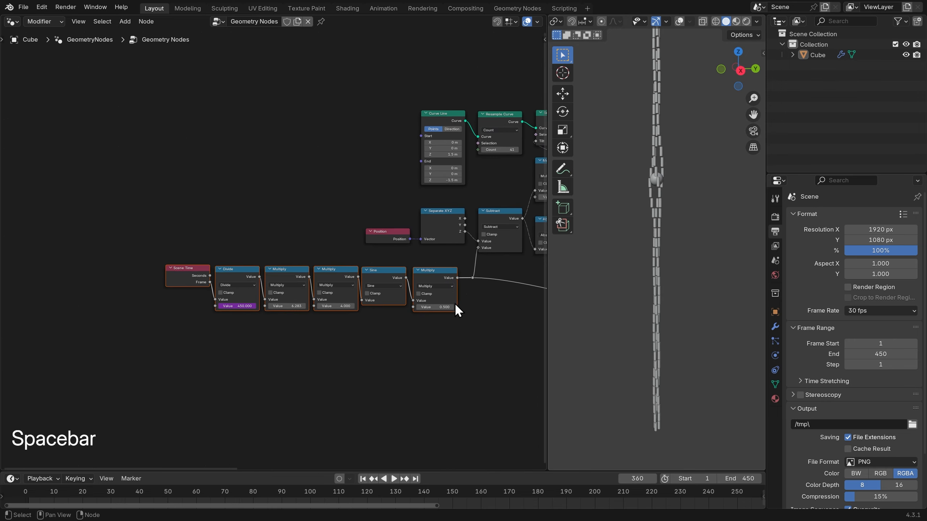
pyautogui.scroll(3, 317, 320)
pyautogui.moveTo(274, 290); pyautogui.dragTo(183, 255, button='middle')
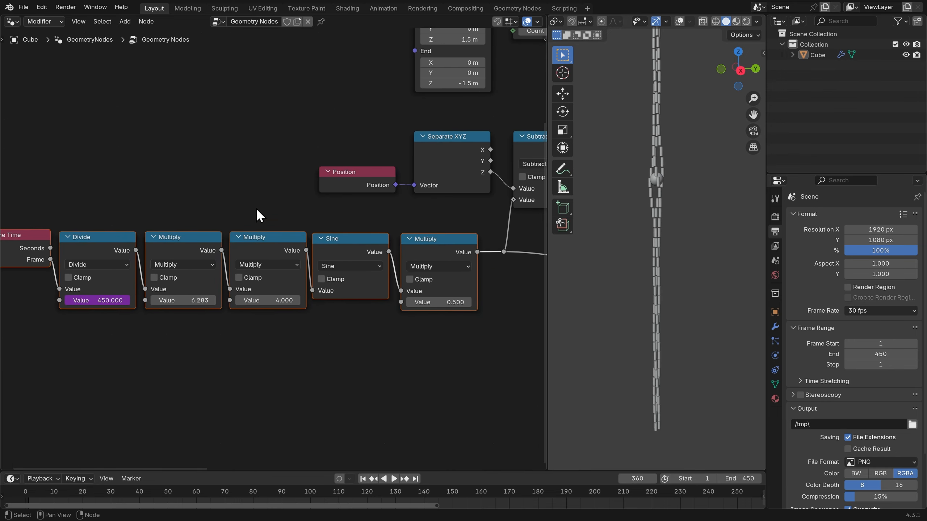
pyautogui.moveTo(260, 216); pyautogui.dragTo(38, 294)
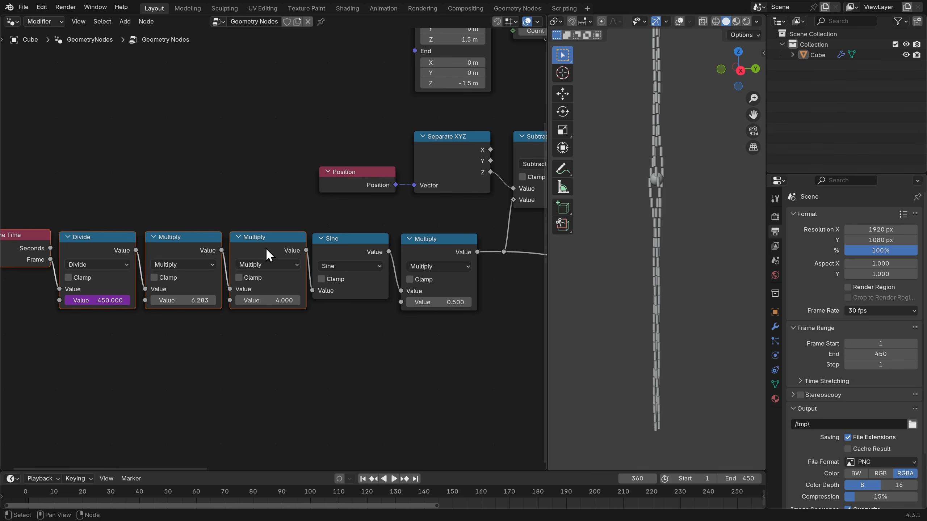
pyautogui.moveTo(269, 255); pyautogui.dragTo(177, 258)
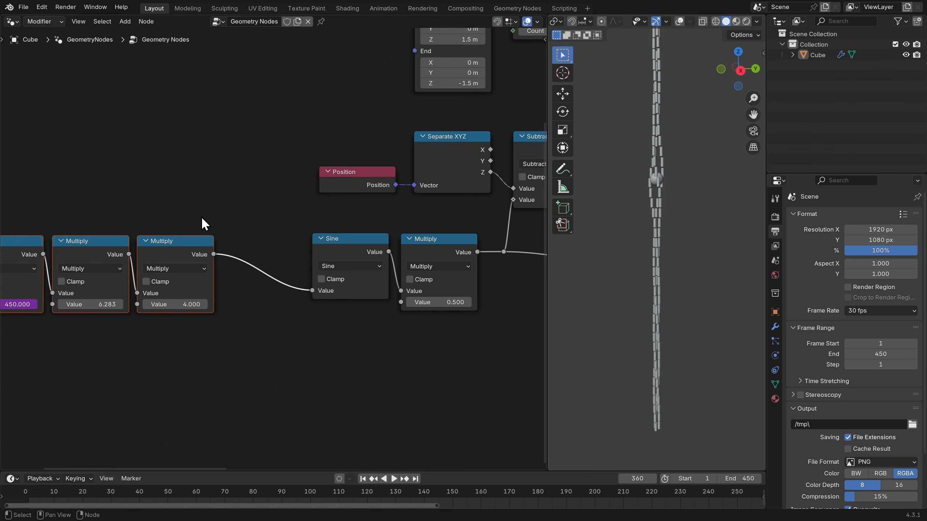
# Insert a Math node set to Add between the Multiply node with value 4 and the Sine node
pyautogui.click(202, 218)
pyautogui.moveTo(212, 215); pyautogui.dragTo(272, 204, button='middle')
pyautogui.scroll(-1, 271, 204)
pyautogui.hotkey('shift', 'a')
pyautogui.click(272, 204)
pyautogui.write('ma')
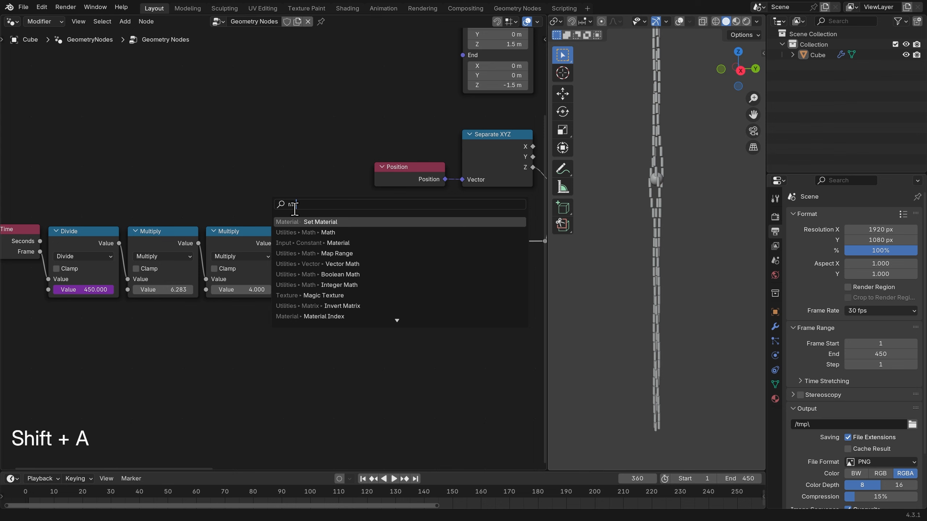
pyautogui.click(314, 232)
pyautogui.click(328, 239)
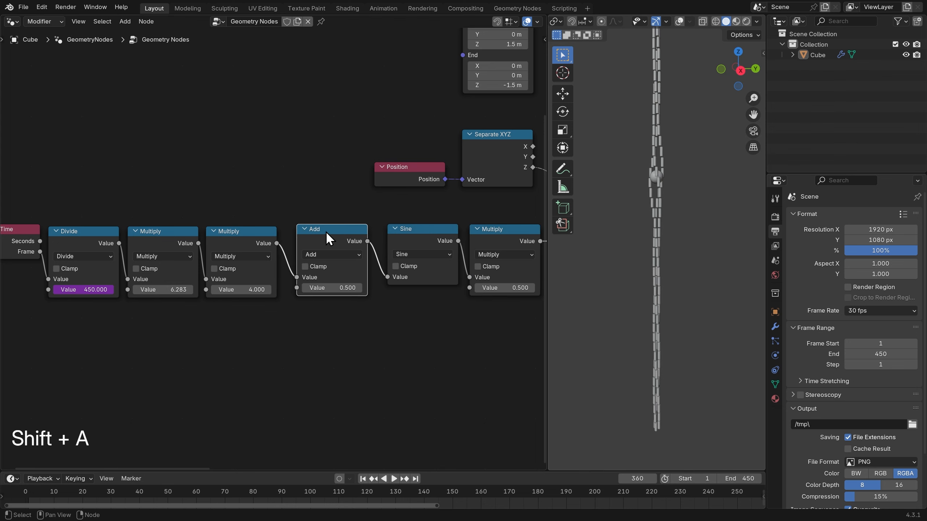
# Place the Add node below the chain, move the preceding nodes back beside Sine, and set Add's second Value to -4.2
pyautogui.moveTo(328, 240); pyautogui.dragTo(322, 334)
pyautogui.moveTo(38, 219); pyautogui.dragTo(327, 232)
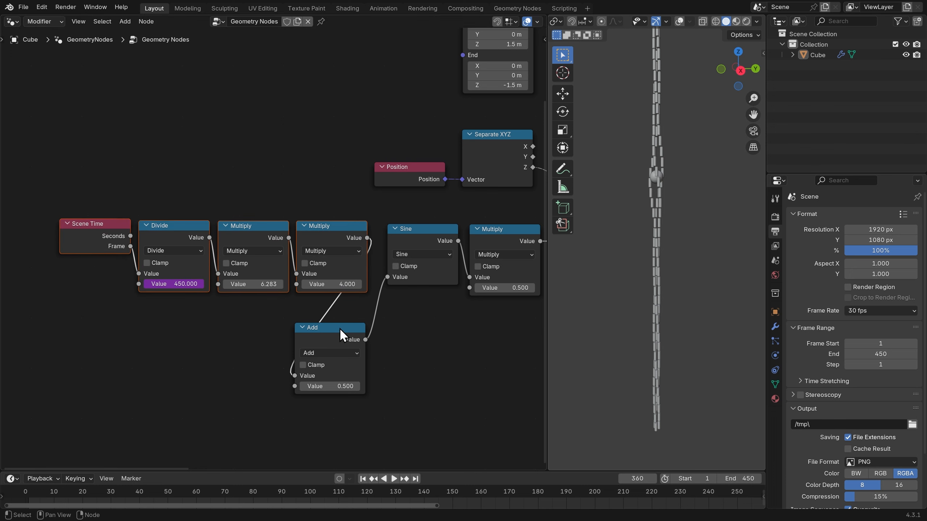
pyautogui.moveTo(330, 383); pyautogui.dragTo(283, 382)
pyautogui.moveTo(330, 386); pyautogui.dragTo(358, 386)
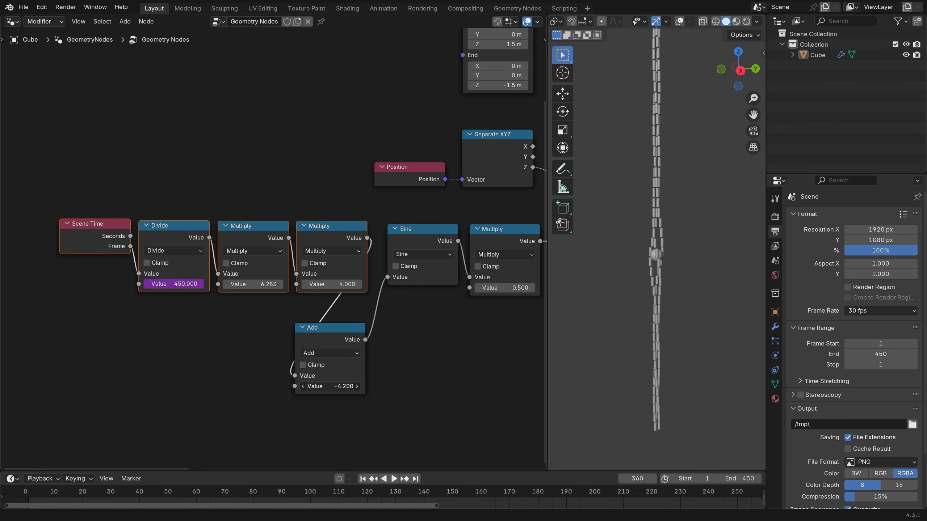
# Move the Join Geometry and Group Output nodes farther away from Instance on Points to make room
pyautogui.scroll(-4, 430, 349)
pyautogui.moveTo(480, 306); pyautogui.dragTo(285, 360, button='middle')
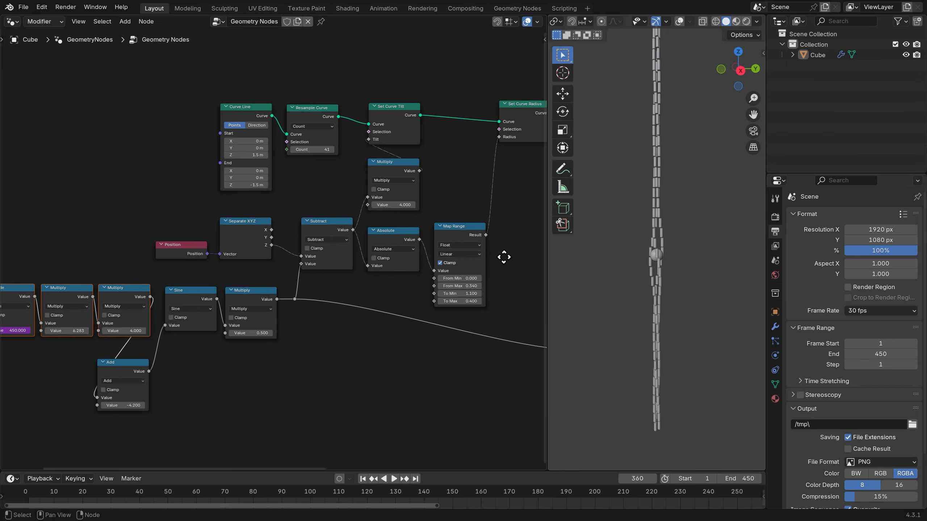
pyautogui.moveTo(503, 258); pyautogui.dragTo(252, 314, button='middle')
pyautogui.moveTo(359, 269); pyautogui.dragTo(99, 346, button='middle')
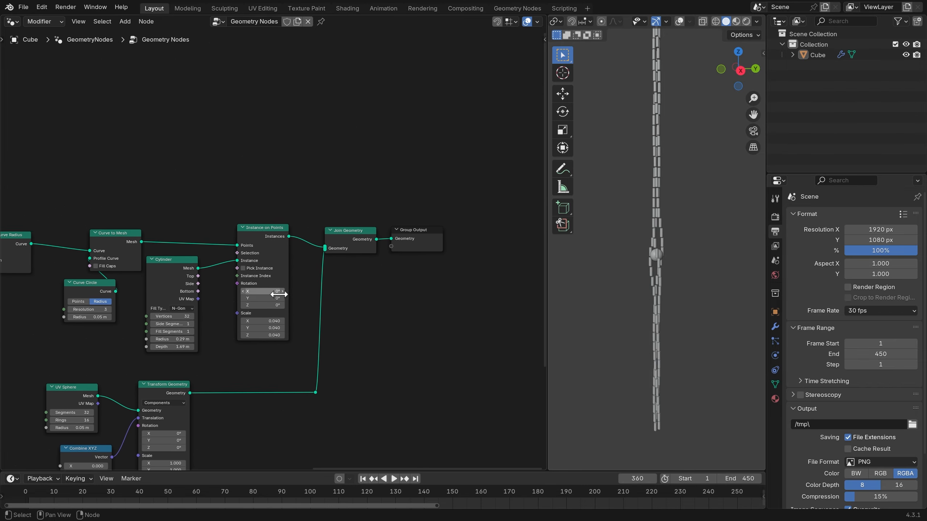
pyautogui.scroll(2, 270, 294)
pyautogui.moveTo(335, 189); pyautogui.dragTo(504, 285)
pyautogui.moveTo(374, 233); pyautogui.dragTo(458, 226)
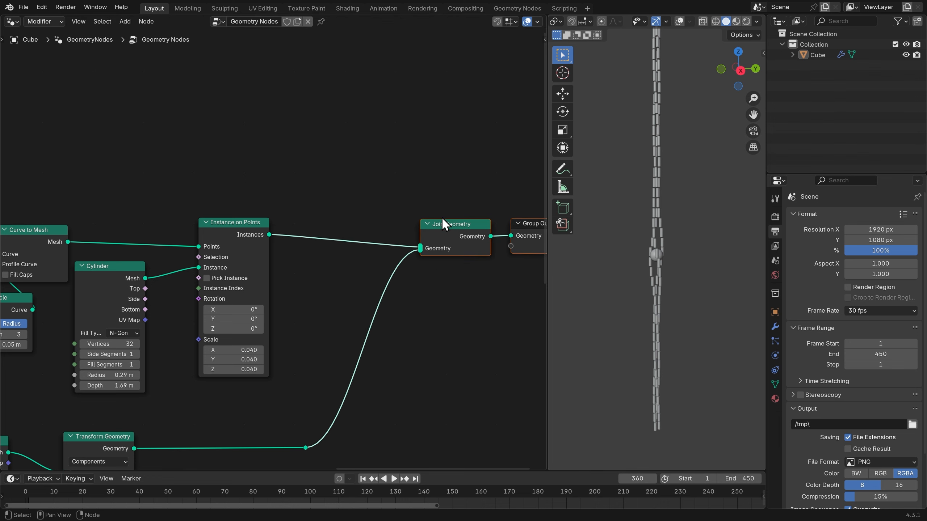
pyautogui.click(420, 202)
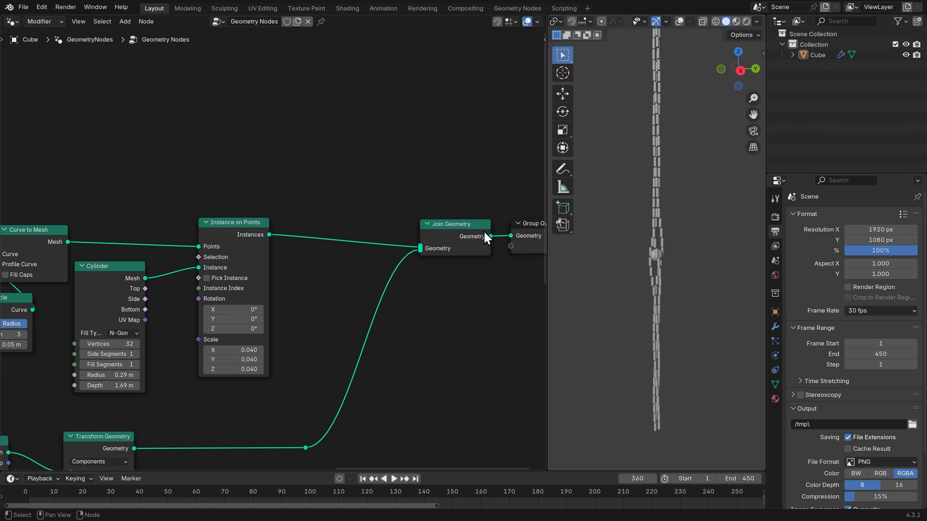
# Add a second material slot with a new material to the Cube, and rename the first material Mat_1
pyautogui.click(775, 399)
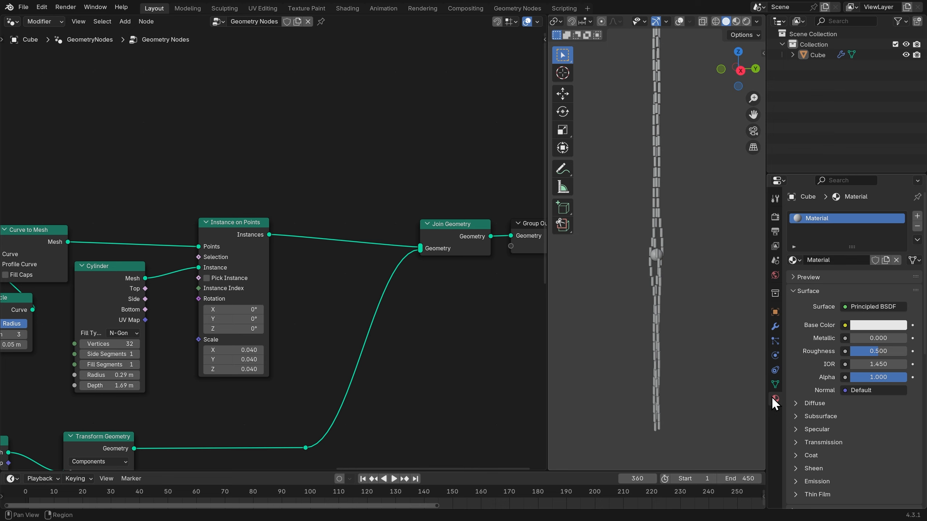
pyautogui.click(918, 217)
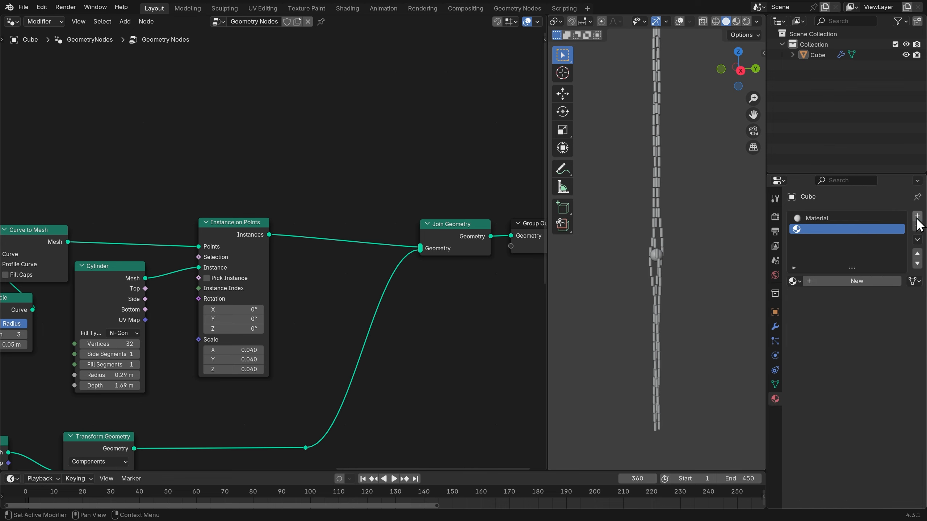
pyautogui.click(814, 282)
pyautogui.click(826, 221)
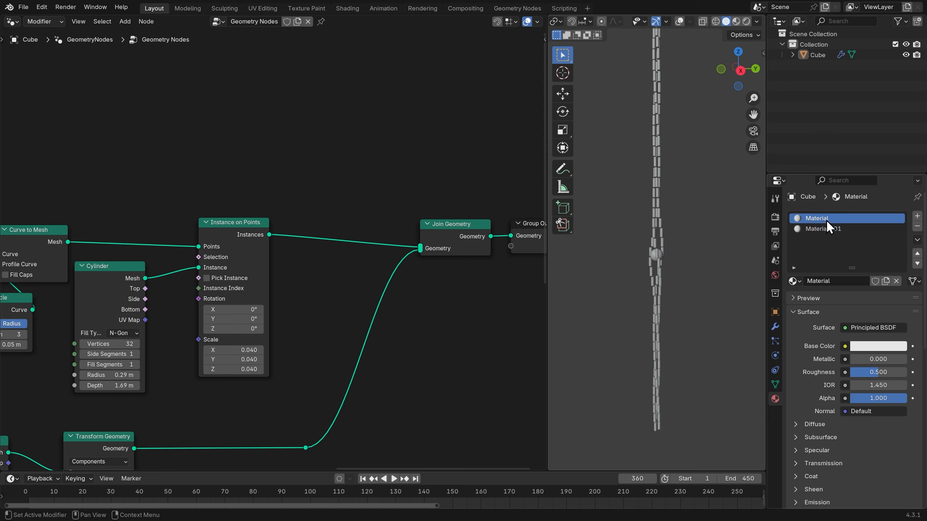
pyautogui.write('M')
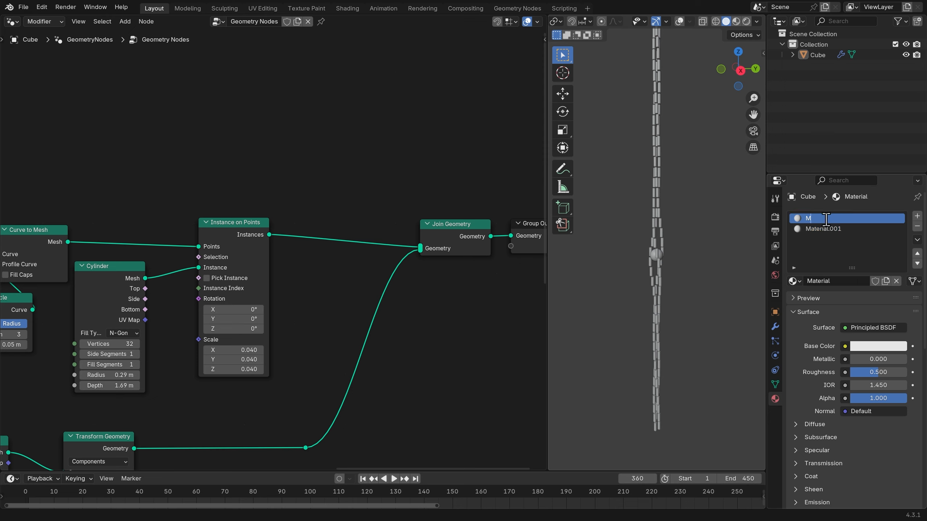
pyautogui.write('at_1')
pyautogui.press('Return')
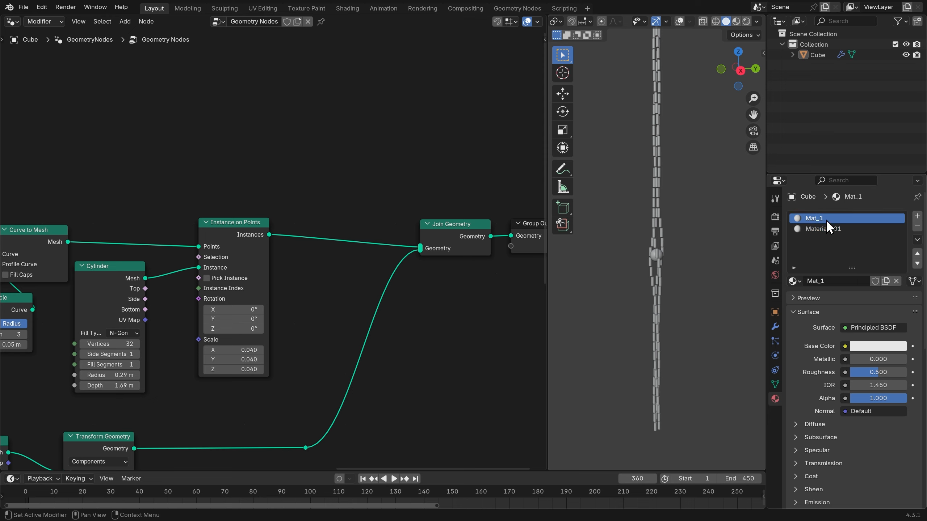
# Rename the second material, Material.001, to Mat_2
pyautogui.click(825, 229)
pyautogui.doubleClick(821, 229)
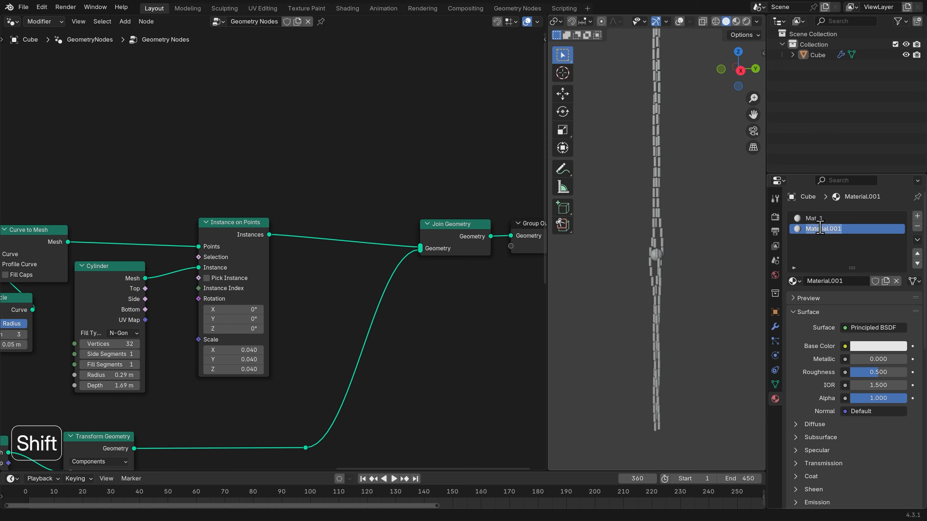
pyautogui.write('Mat_')
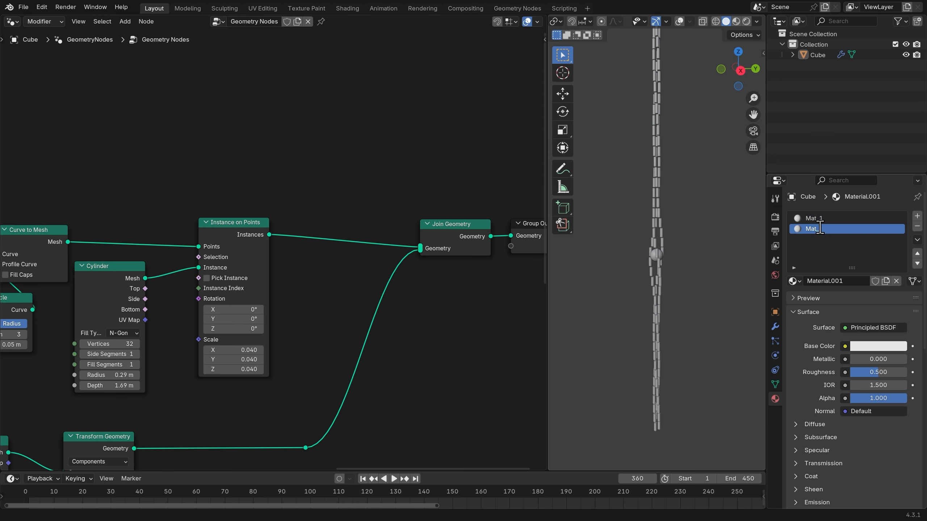
pyautogui.write('2')
pyautogui.press('Return')
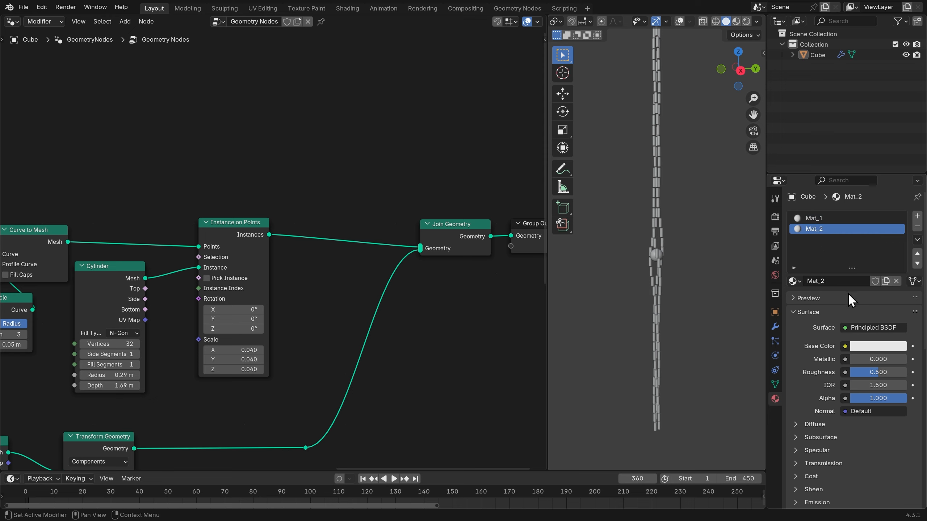
# Give Mat_2 a red Emission surface with strength 2, and switch the viewport to Rendered shading
pyautogui.click(876, 329)
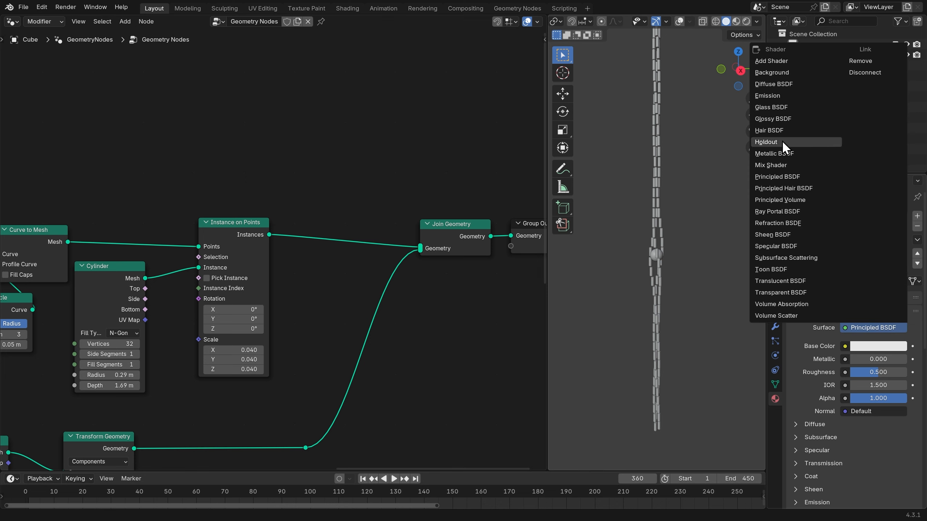
pyautogui.click(777, 97)
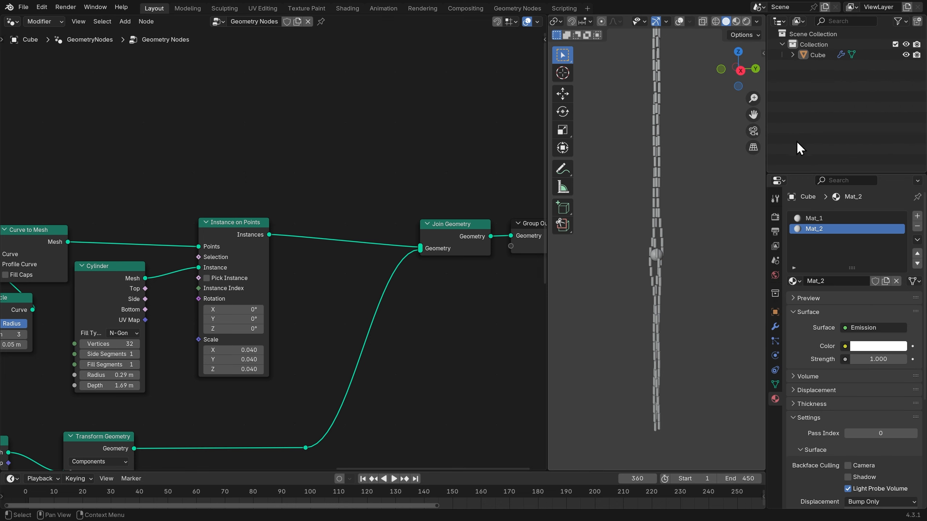
pyautogui.click(879, 347)
pyautogui.click(848, 256)
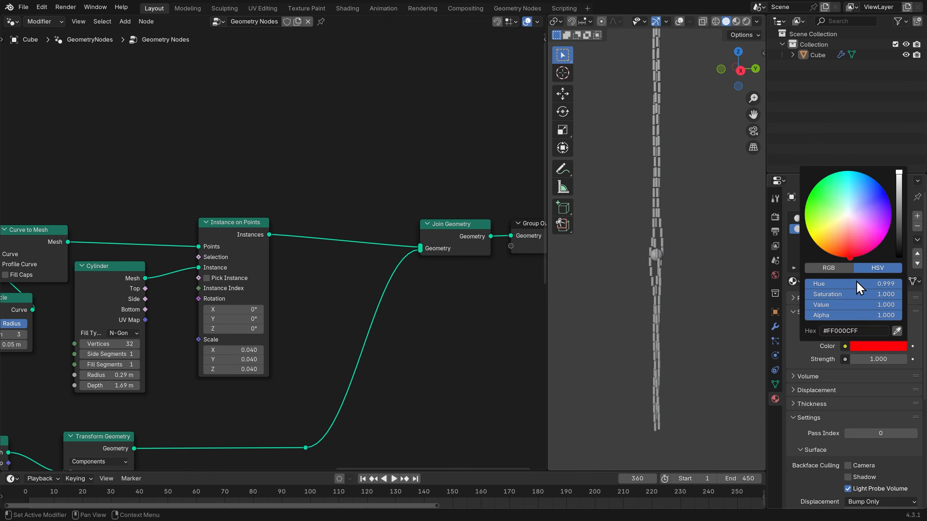
pyautogui.click(880, 358)
pyautogui.write('2')
pyautogui.press('Return')
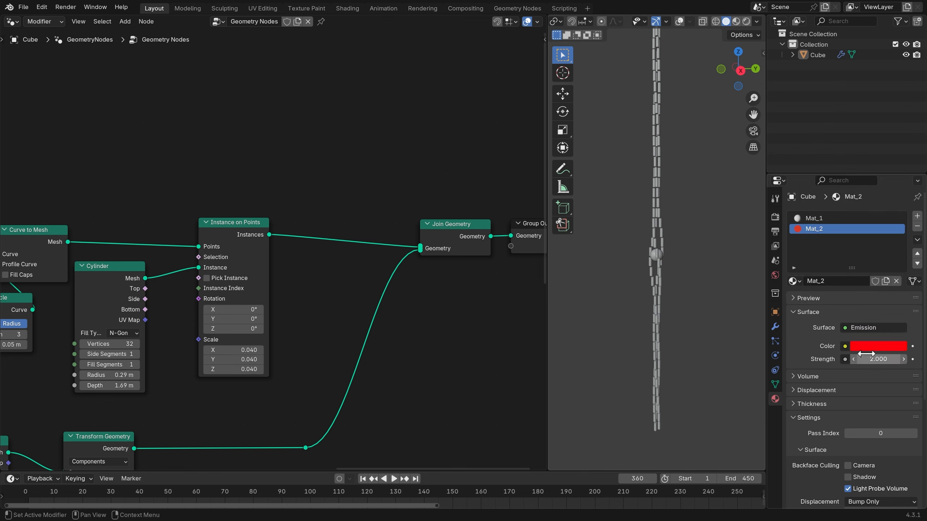
pyautogui.press('z')
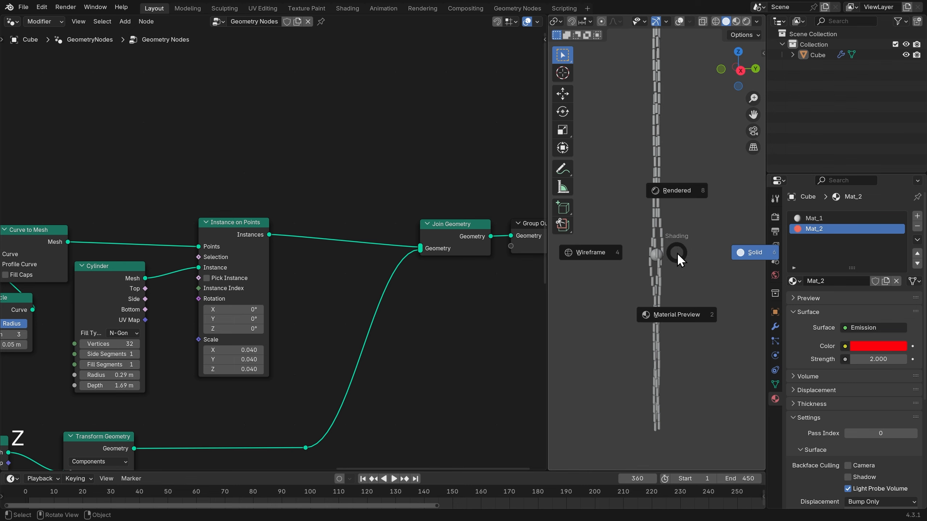
pyautogui.click(673, 192)
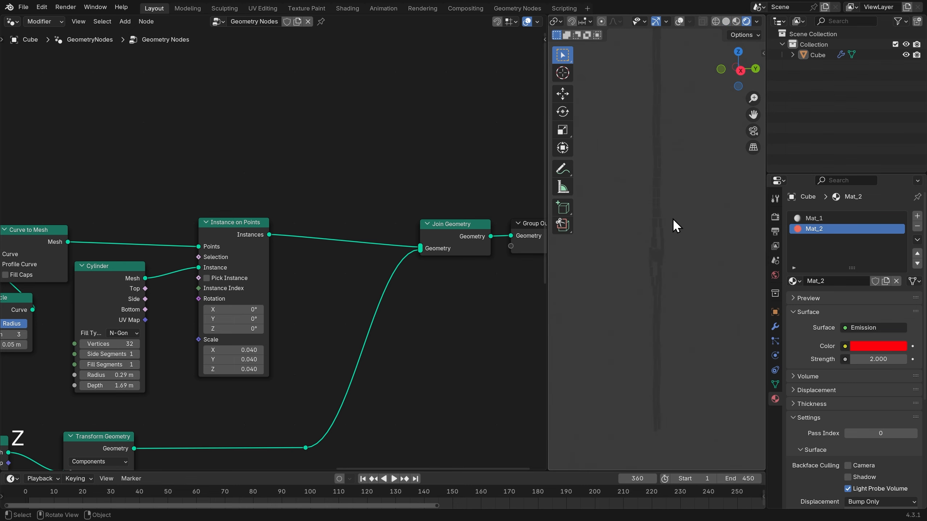
# Insert a Set Material node after Instance on Points and a duplicate of it between Transform Geometry's reroute and Join Geometry
pyautogui.hotkey('shift', 'a')
pyautogui.write('set')
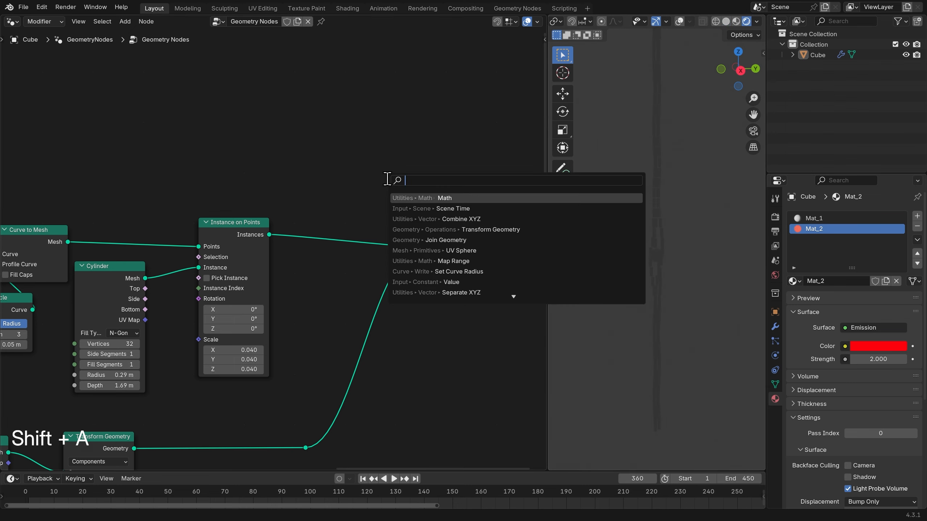
pyautogui.press('Return')
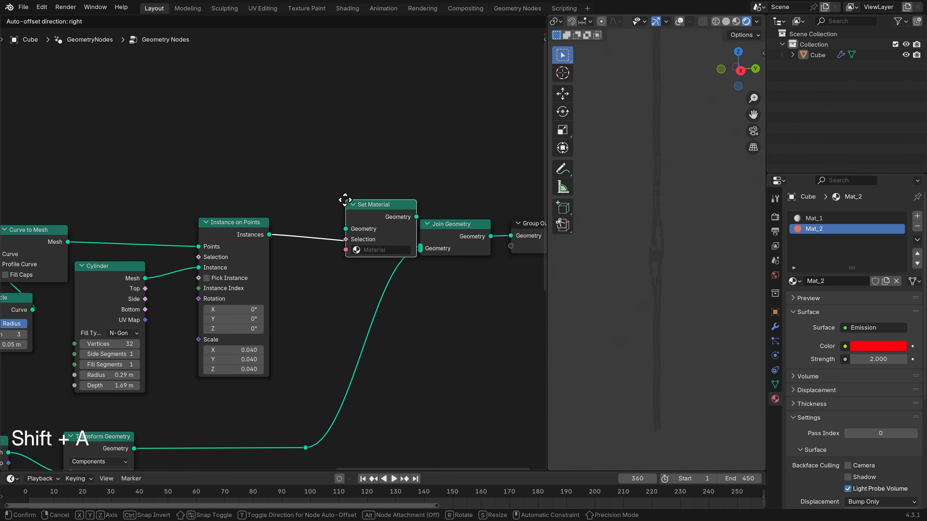
pyautogui.click(322, 205)
pyautogui.hotkey('shift', 'd')
pyautogui.click(324, 319)
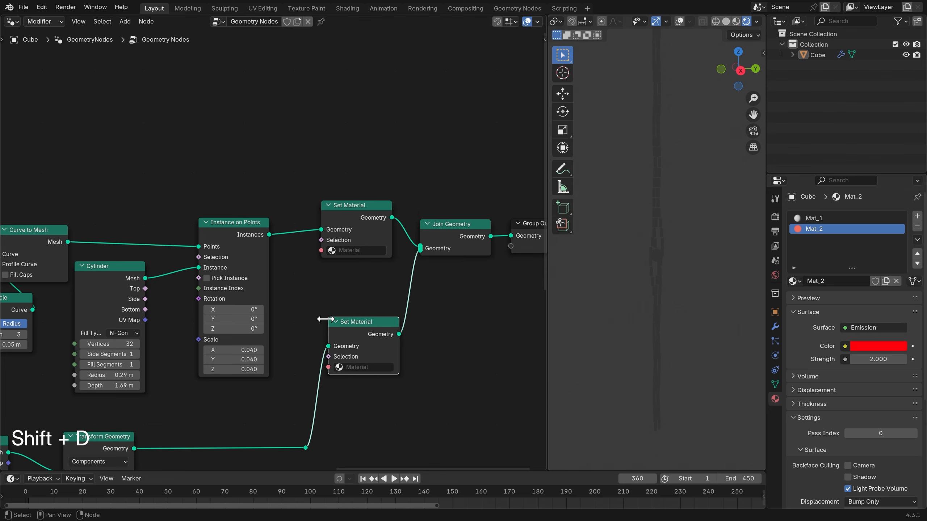
# Assign Mat_1 to the cylinders' Set Material node and Mat_2 to the sphere's, aligning the second node under the first
pyautogui.click(353, 252)
pyautogui.click(356, 276)
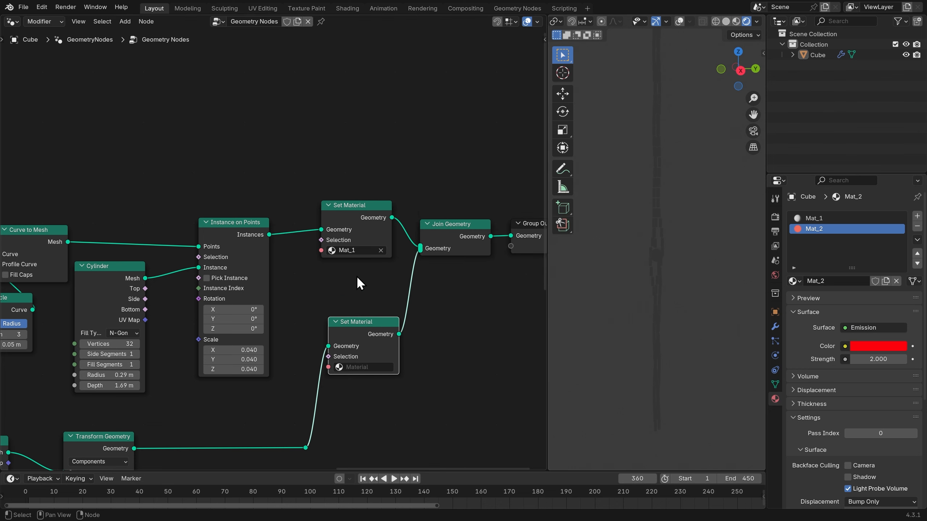
pyautogui.click(364, 367)
pyautogui.click(372, 402)
pyautogui.moveTo(369, 328); pyautogui.dragTo(361, 336)
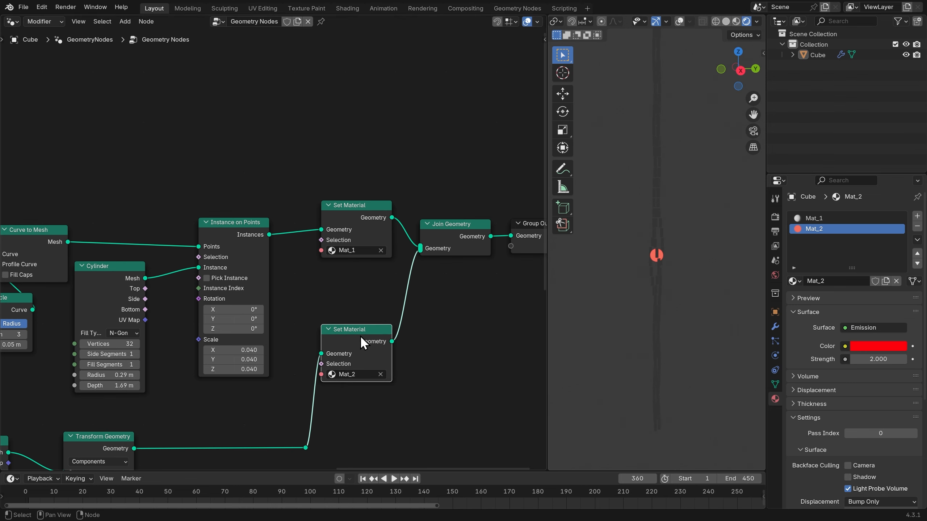
# Move both Set Material nodes, Join Geometry and Group Output farther from Instance on Points to make room
pyautogui.moveTo(461, 189); pyautogui.dragTo(277, 211, button='middle')
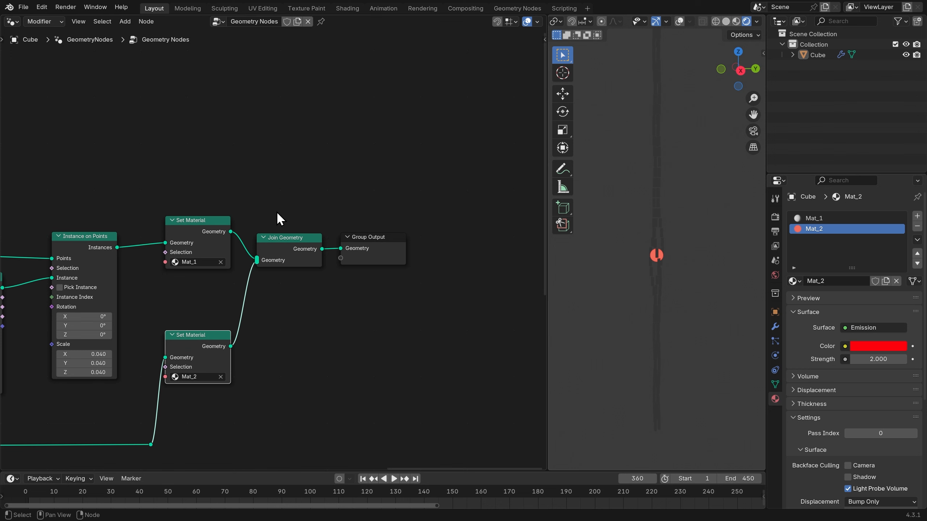
pyautogui.moveTo(276, 211); pyautogui.dragTo(434, 308)
pyautogui.moveTo(385, 173); pyautogui.dragTo(248, 345)
pyautogui.moveTo(199, 188); pyautogui.dragTo(290, 174, button='middle')
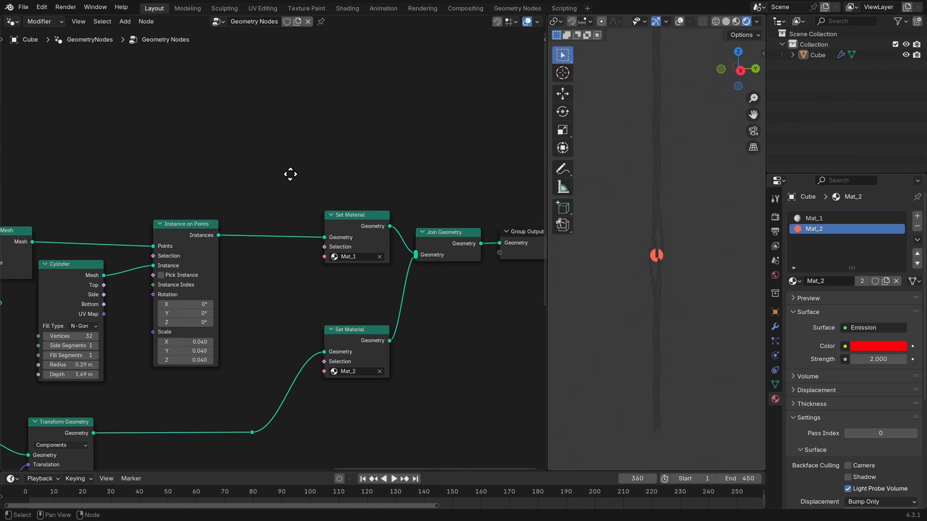
# Insert a Store Named Attribute node between Instance on Points and the Mat_1 Set Material node
pyautogui.hotkey('shift', 'a')
pyautogui.click(281, 175)
pyautogui.write('store')
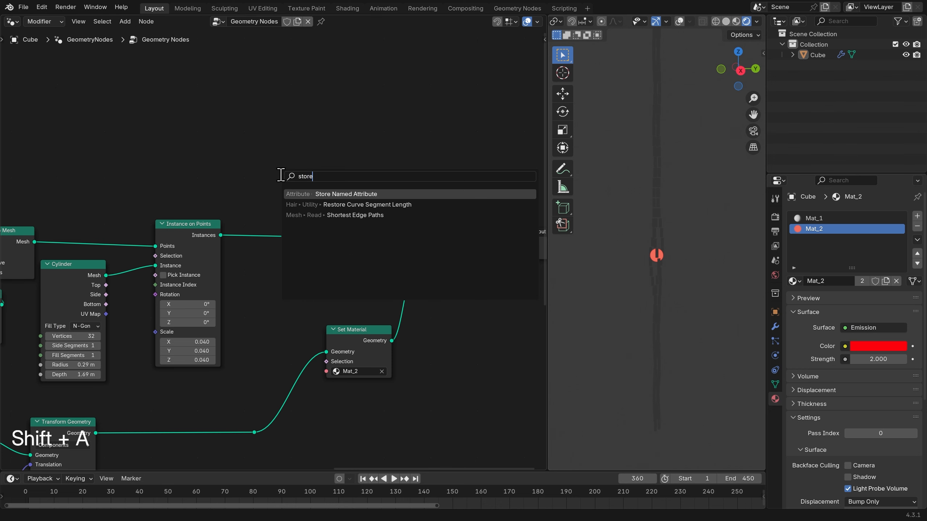
pyautogui.press('Return')
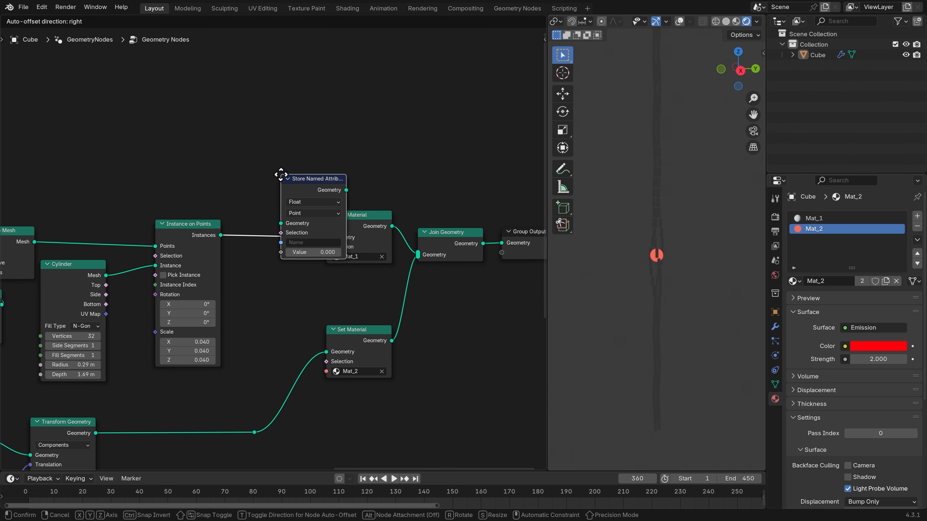
pyautogui.click(240, 216)
pyautogui.scroll(2, 270, 226)
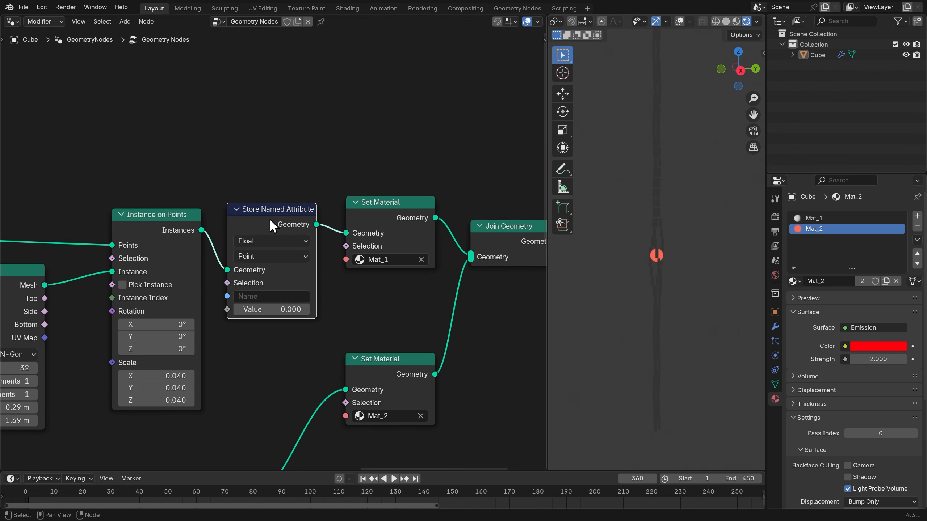
# Set the Store Named Attribute node's domain to Instance and its attribute name to x
pyautogui.click(285, 257)
pyautogui.click(282, 352)
pyautogui.moveTo(251, 338); pyautogui.dragTo(274, 340, button='middle')
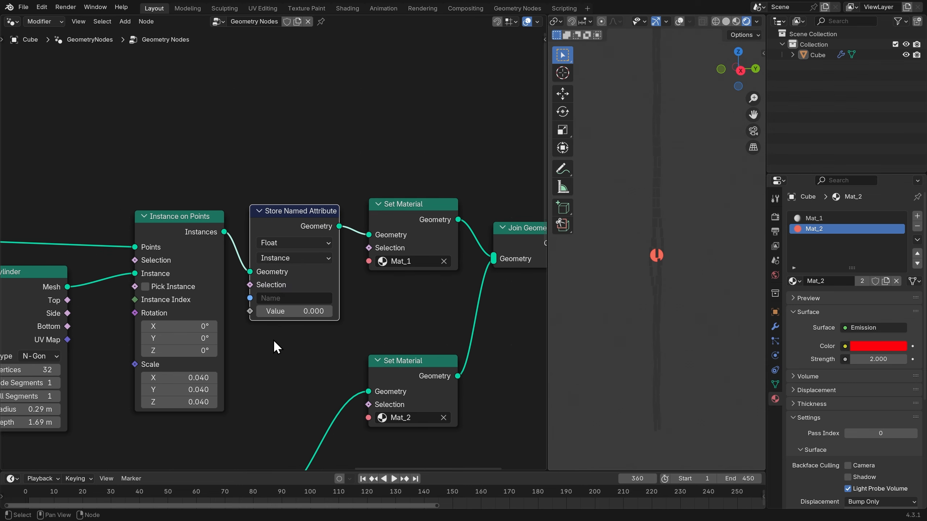
pyautogui.click(298, 302)
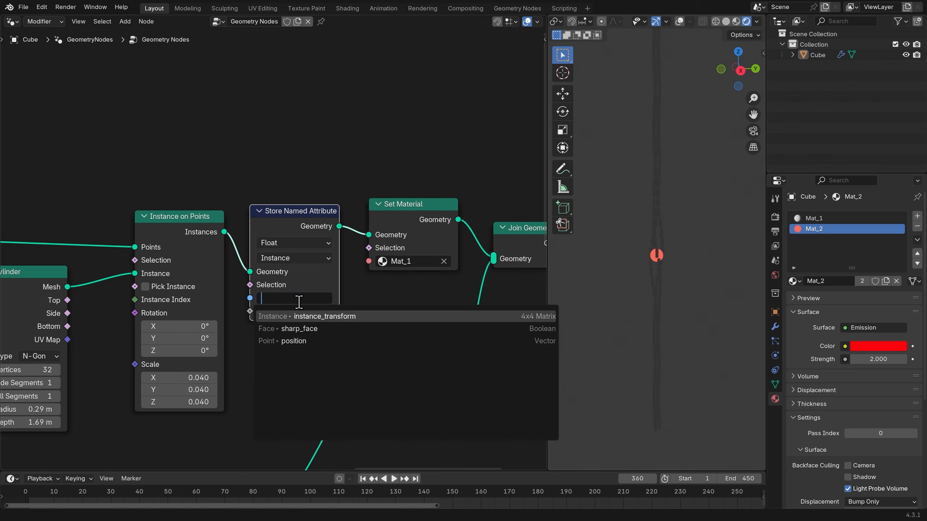
pyautogui.write('x')
pyautogui.press('Return')
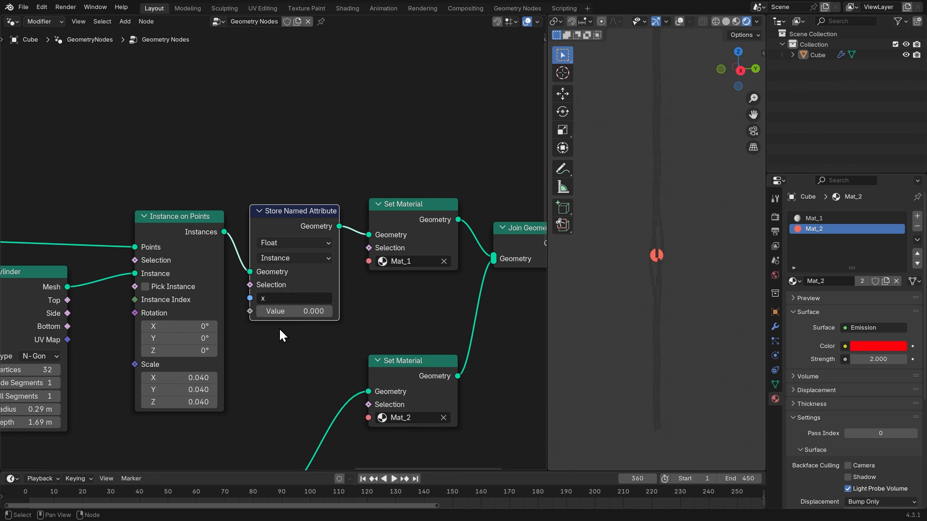
# Connect the output of the Multiply node feeding Set Curve Tilt to Store Named Attribute's Value input
pyautogui.scroll(-1, 273, 333)
pyautogui.moveTo(129, 310); pyautogui.dragTo(445, 244, button='middle')
pyautogui.scroll(-1, 407, 261)
pyautogui.moveTo(272, 259); pyautogui.dragTo(407, 243, button='middle')
pyautogui.scroll(1, 268, 237)
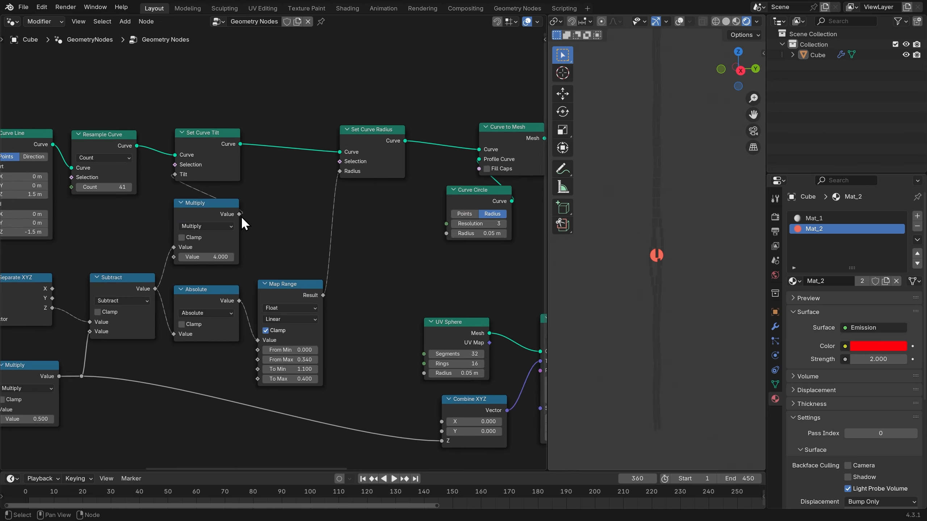
pyautogui.moveTo(237, 212); pyautogui.dragTo(379, 186)
pyautogui.scroll(-1, 379, 216)
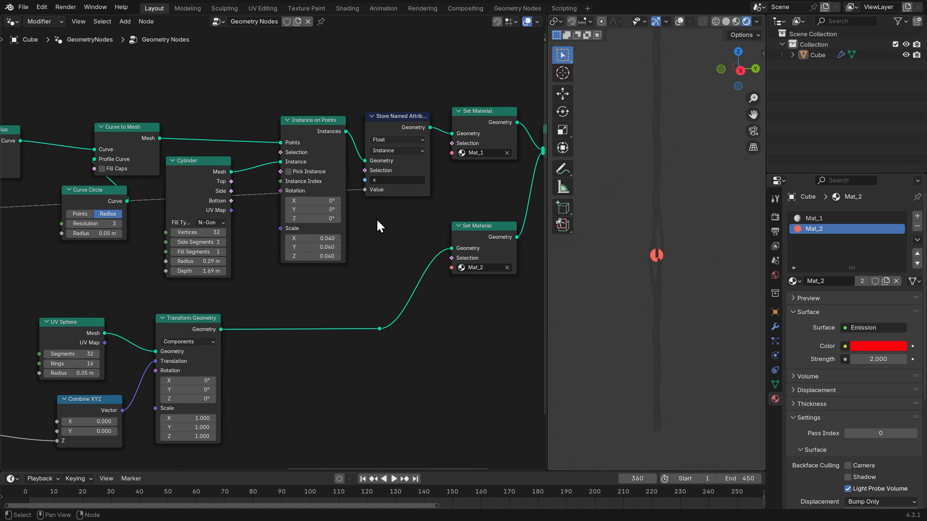
# Open Mat_1 in the Shader Editor and delete its Principled BSDF node
pyautogui.click(17, 22)
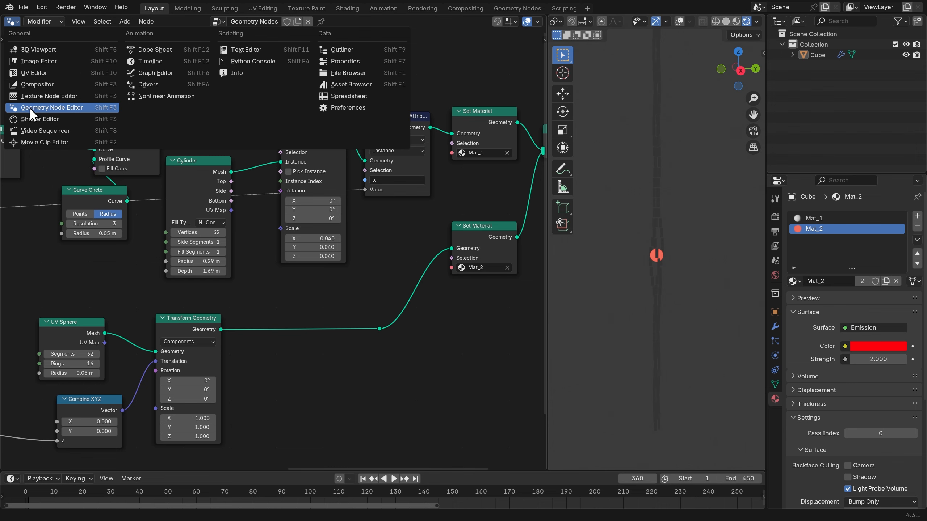
pyautogui.click(30, 120)
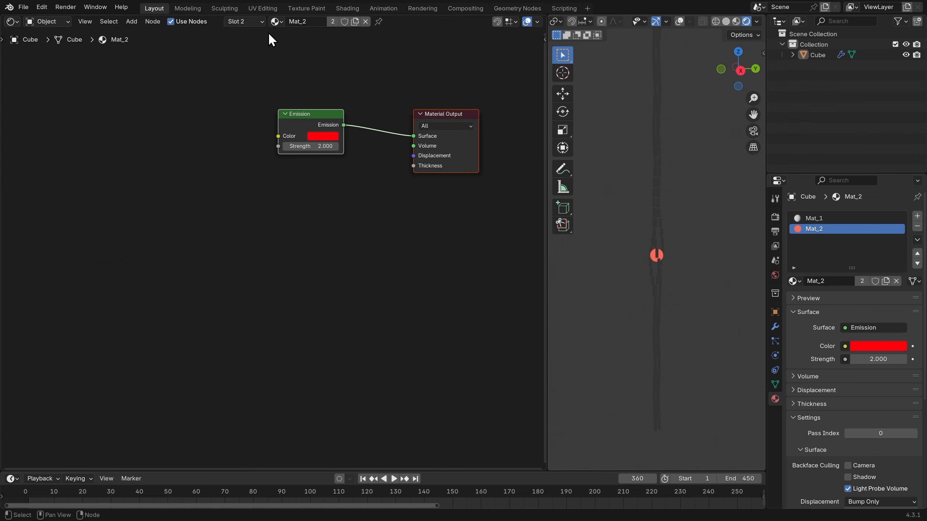
pyautogui.click(276, 21)
pyautogui.click(288, 36)
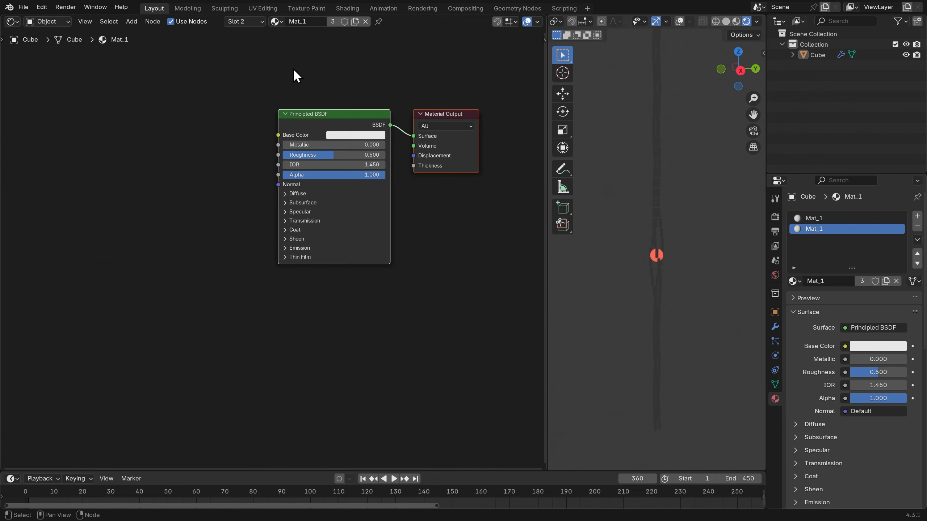
pyautogui.press('x')
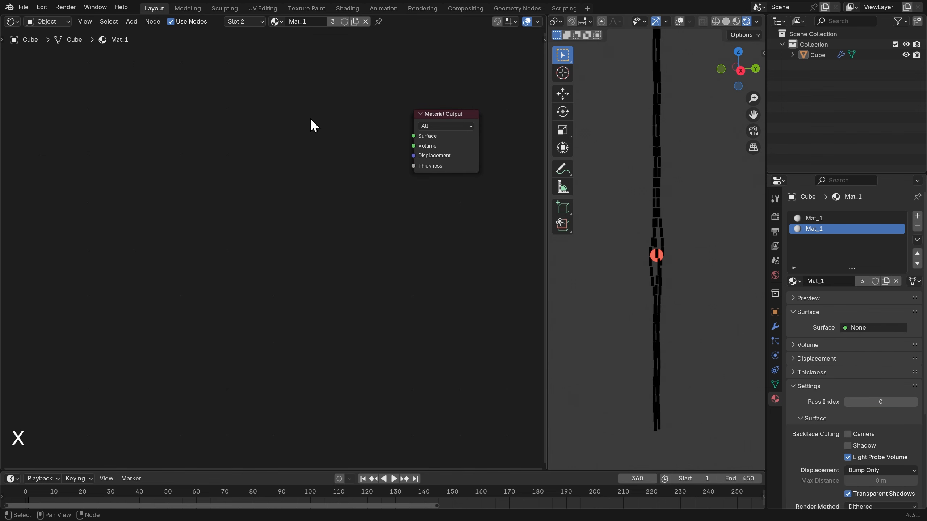
# Add an Attribute node of type Instancer with the name x and connect its Color to Material Output's Surface
pyautogui.hotkey('shift', 'a')
pyautogui.write('at')
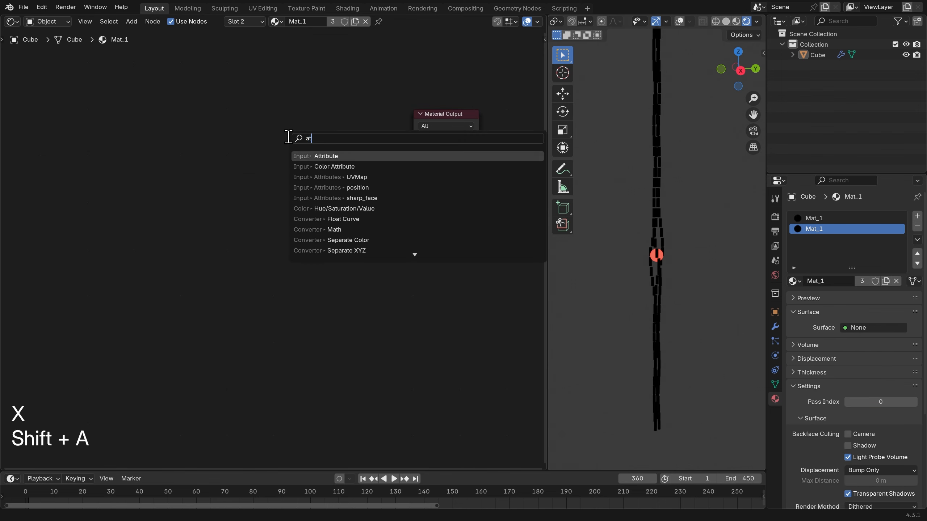
pyautogui.click(316, 154)
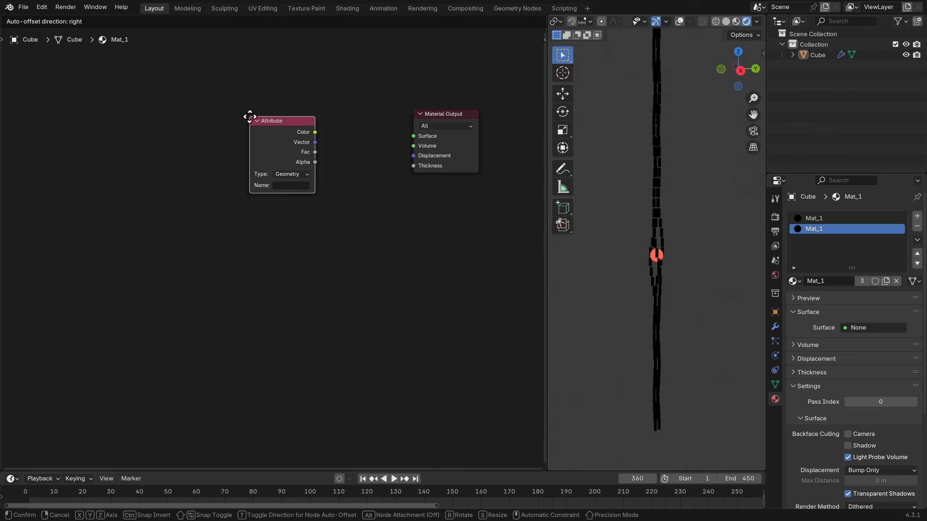
pyautogui.click(250, 118)
pyautogui.click(284, 176)
pyautogui.click(288, 205)
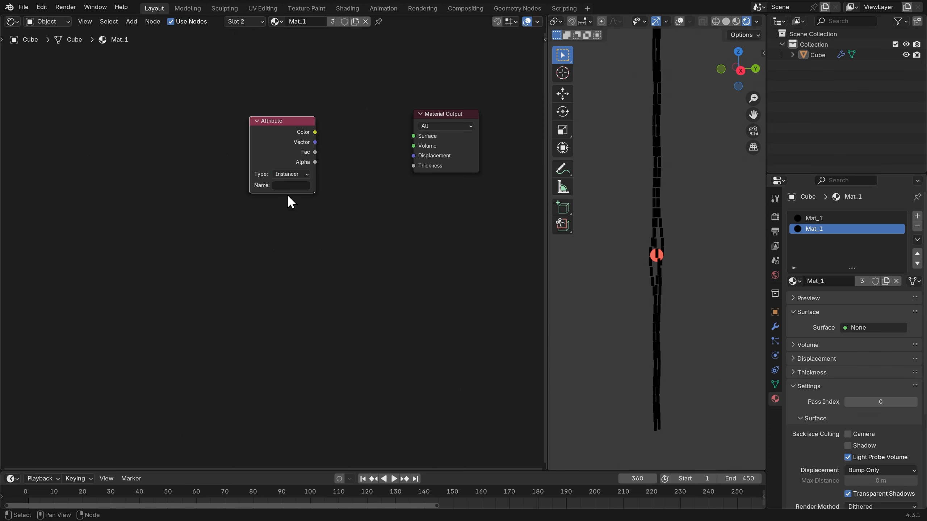
pyautogui.click(287, 186)
pyautogui.press('Return')
pyautogui.moveTo(316, 132); pyautogui.dragTo(412, 136)
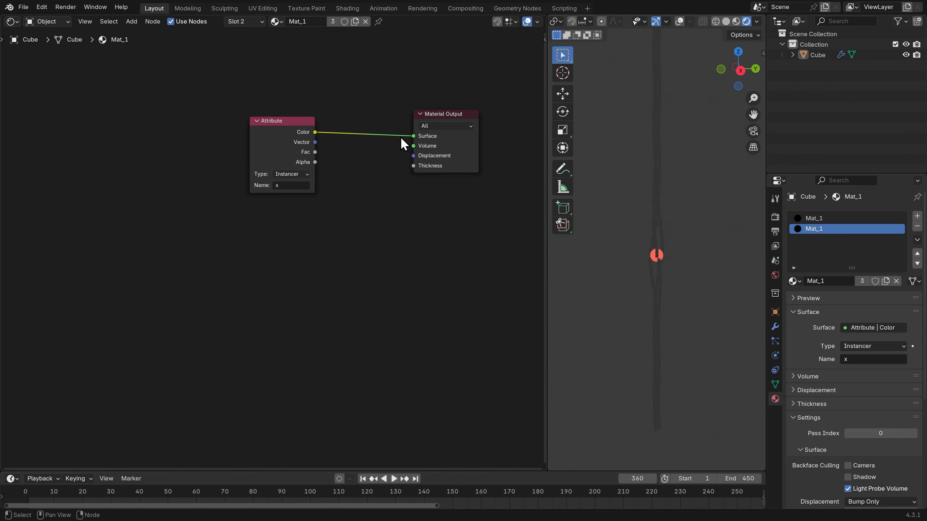
# Move the Attribute node farther from Material Output and insert a Color Ramp on the link between them
pyautogui.moveTo(292, 132); pyautogui.dragTo(188, 134)
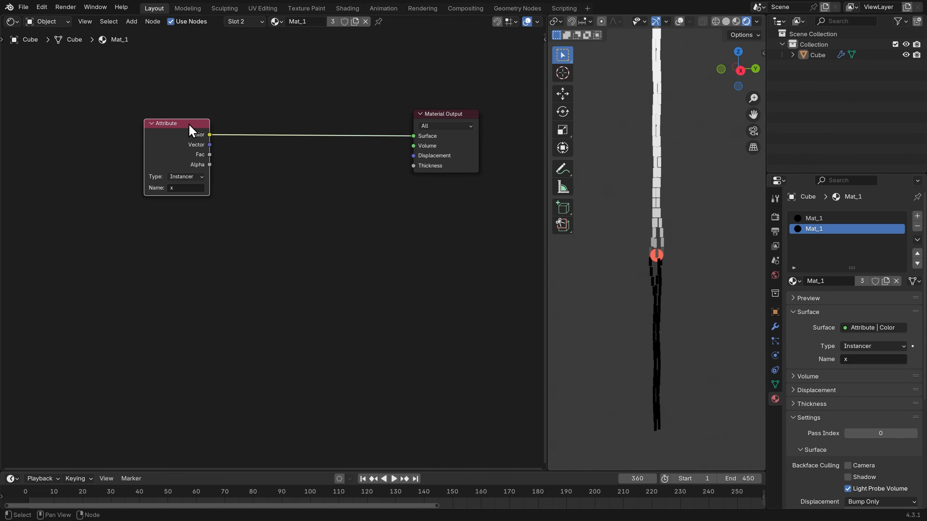
pyautogui.hotkey('shift', 'a')
pyautogui.click(234, 103)
pyautogui.write('c r')
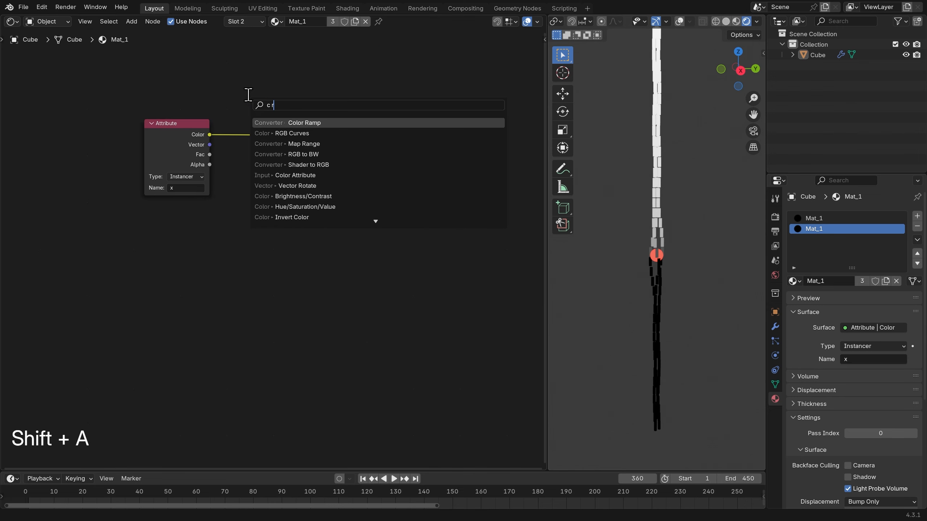
pyautogui.click(285, 121)
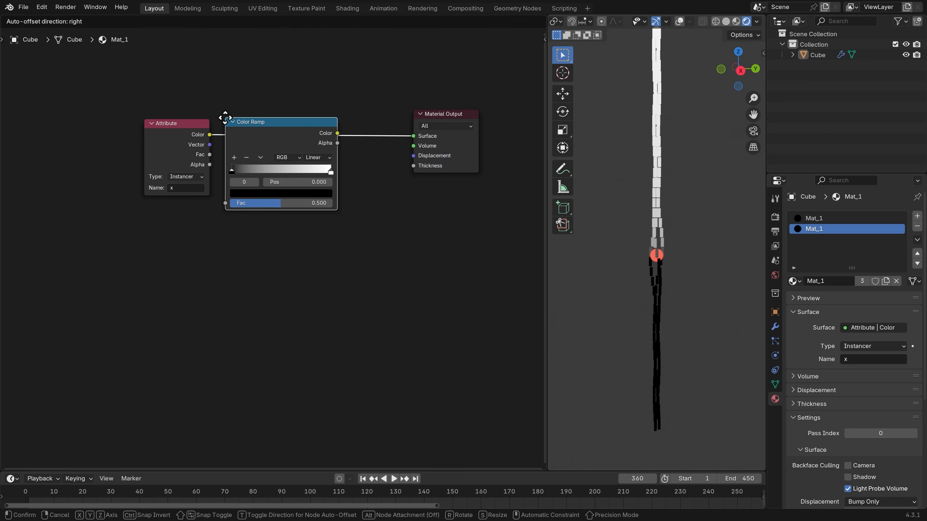
pyautogui.click(226, 124)
# Reverse the Color Ramp with its black stop pulled inward, and color the first stop dark red (#930400)
pyautogui.moveTo(244, 168); pyautogui.dragTo(222, 168)
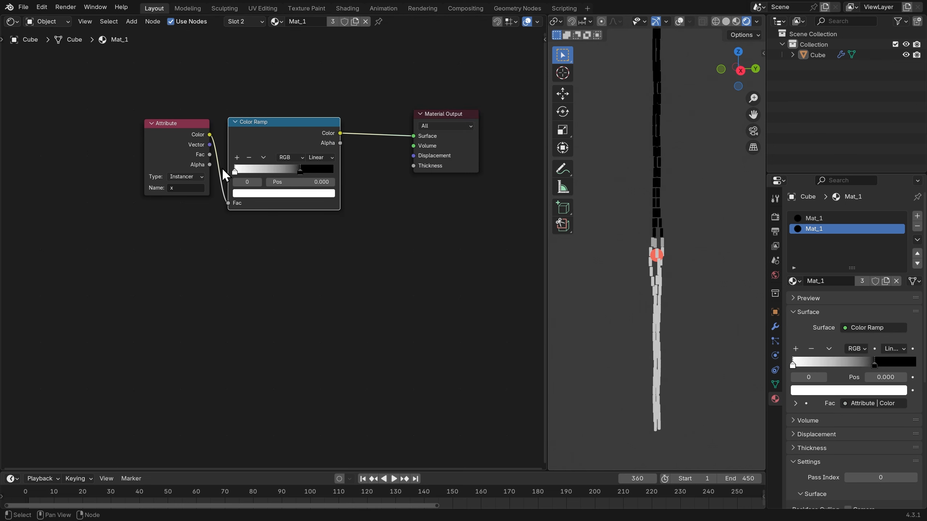
pyautogui.click(252, 194)
pyautogui.moveTo(274, 110); pyautogui.dragTo(274, 118)
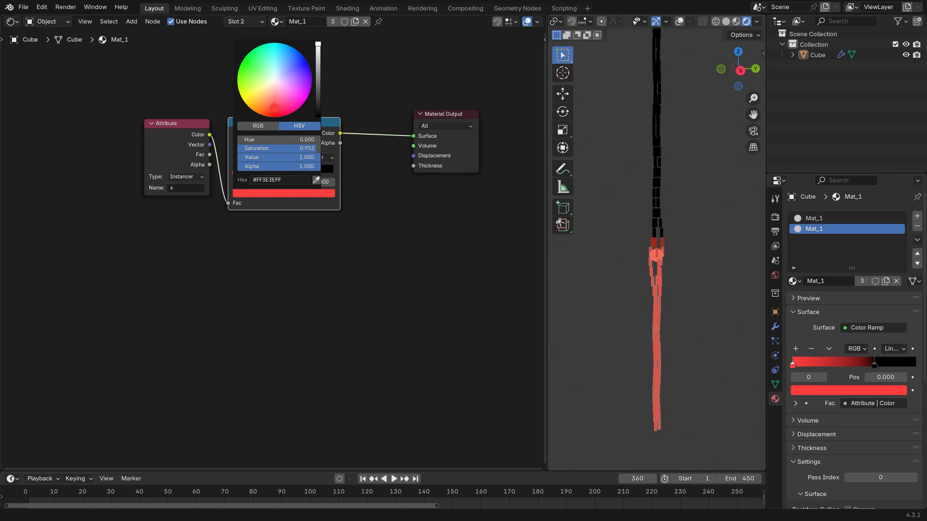
pyautogui.moveTo(316, 75); pyautogui.dragTo(318, 75)
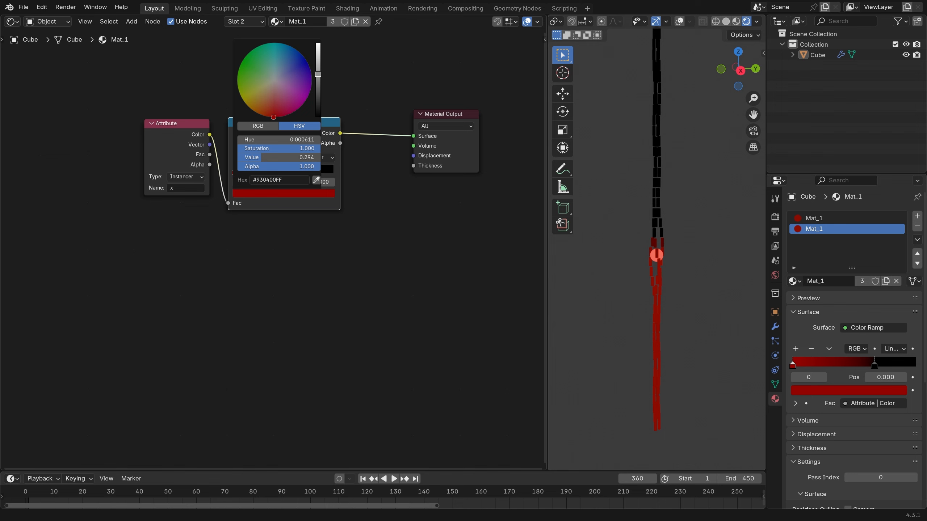
# Set the render color management's View Transform to Khronos PBR Neutral
pyautogui.click(779, 217)
pyautogui.scroll(-1, 819, 310)
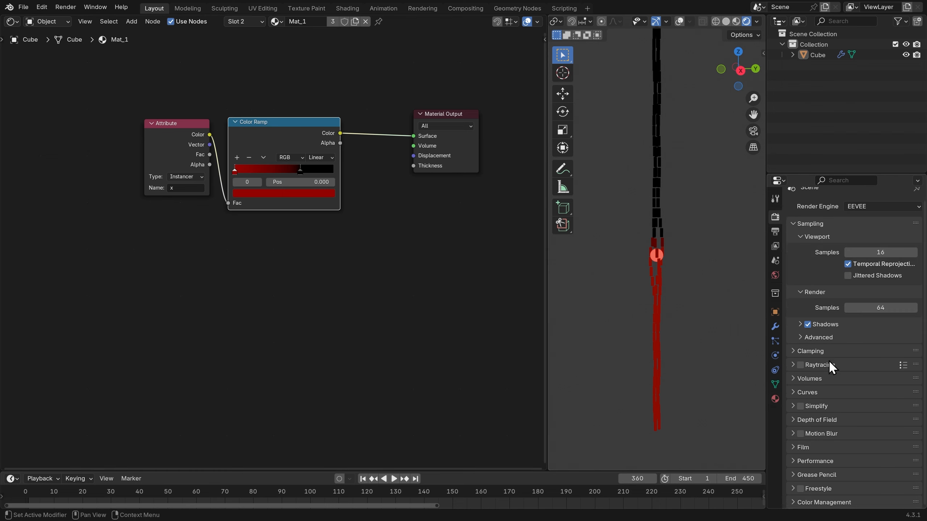
pyautogui.click(825, 503)
pyautogui.scroll(-6, 832, 449)
pyautogui.click(870, 410)
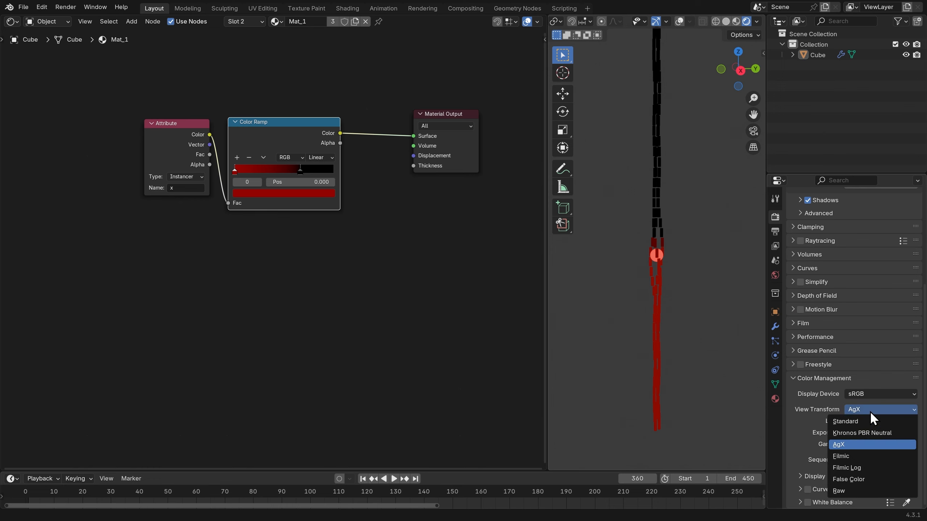
pyautogui.click(872, 433)
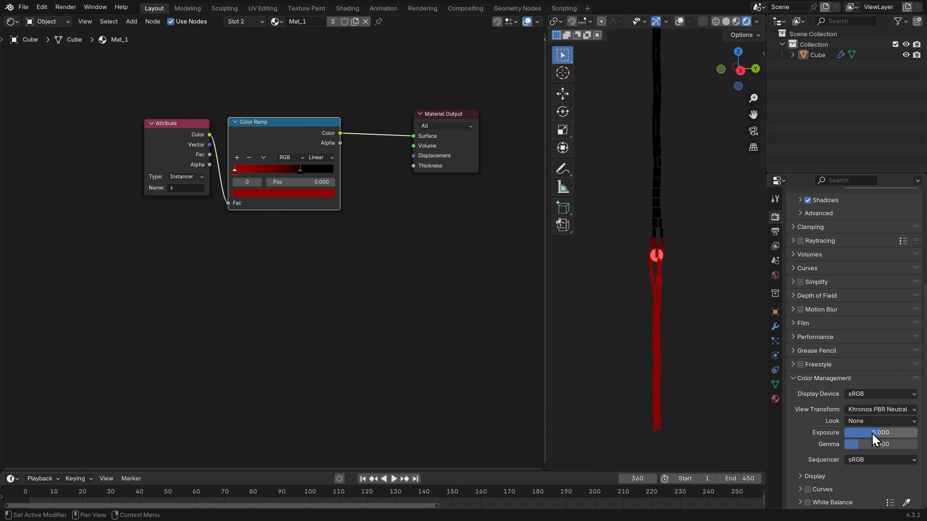
# Set the World background color to black
pyautogui.click(776, 276)
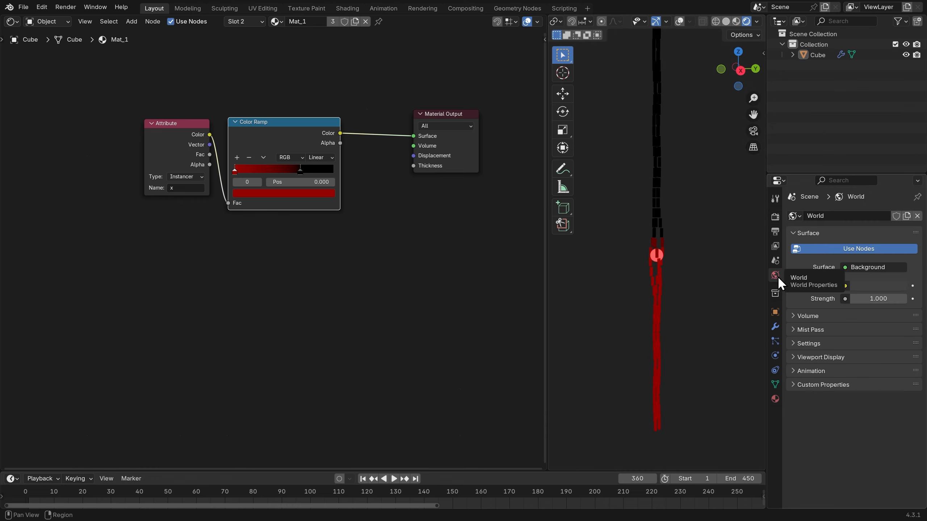
pyautogui.click(869, 287)
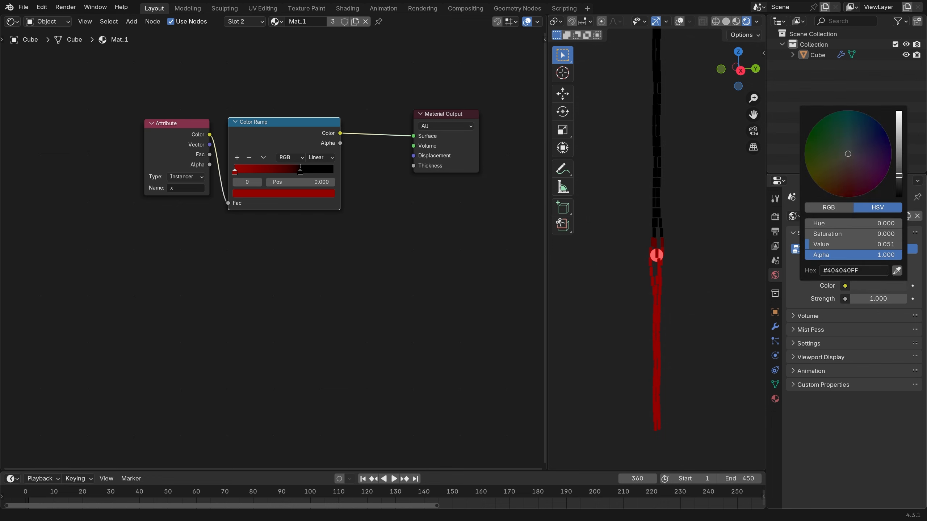
pyautogui.moveTo(898, 176); pyautogui.dragTo(902, 200)
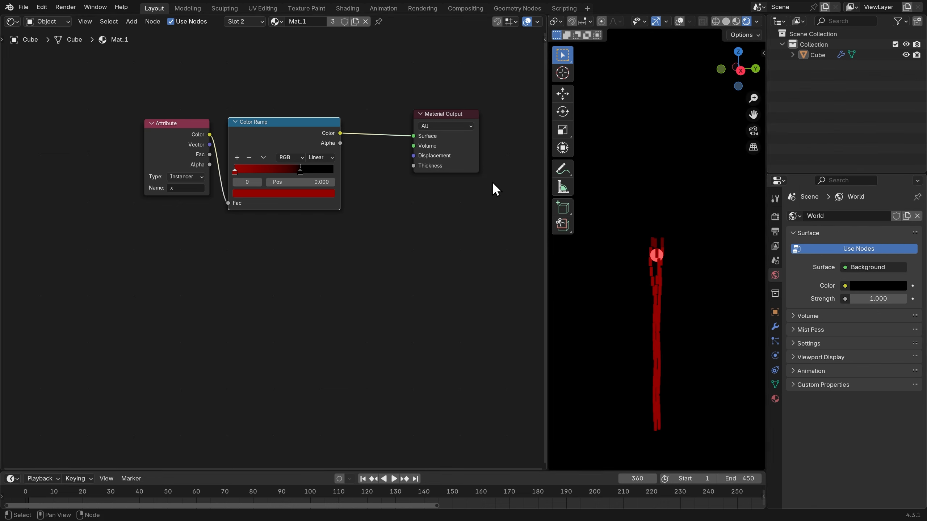
# Move Attribute and Color Ramp away from Material Output, and set the ramp's second stop to dark grey at position 0.483
pyautogui.moveTo(168, 107); pyautogui.dragTo(288, 200)
pyautogui.moveTo(309, 126); pyautogui.dragTo(261, 98)
pyautogui.click(243, 170)
pyautogui.click(248, 194)
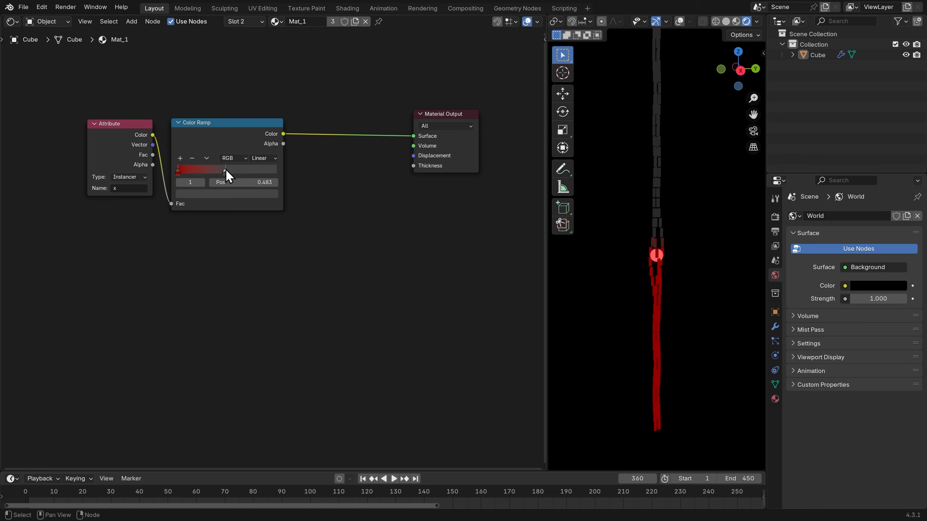
# Move Material Output farther from the Color Ramp and search for a Mix node to add
pyautogui.moveTo(454, 116); pyautogui.dragTo(474, 117)
pyautogui.click(331, 91)
pyautogui.hotkey('shift', 'a')
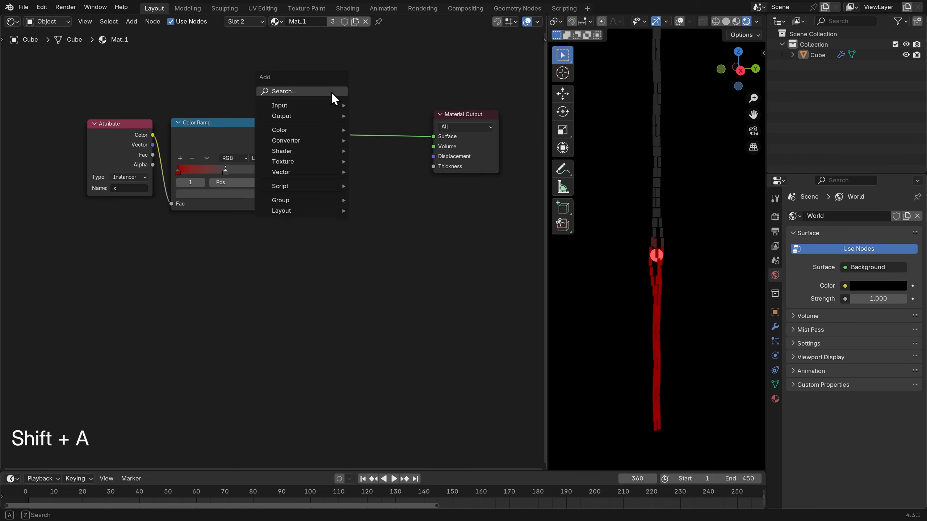
pyautogui.click(331, 91)
pyautogui.write('mix')
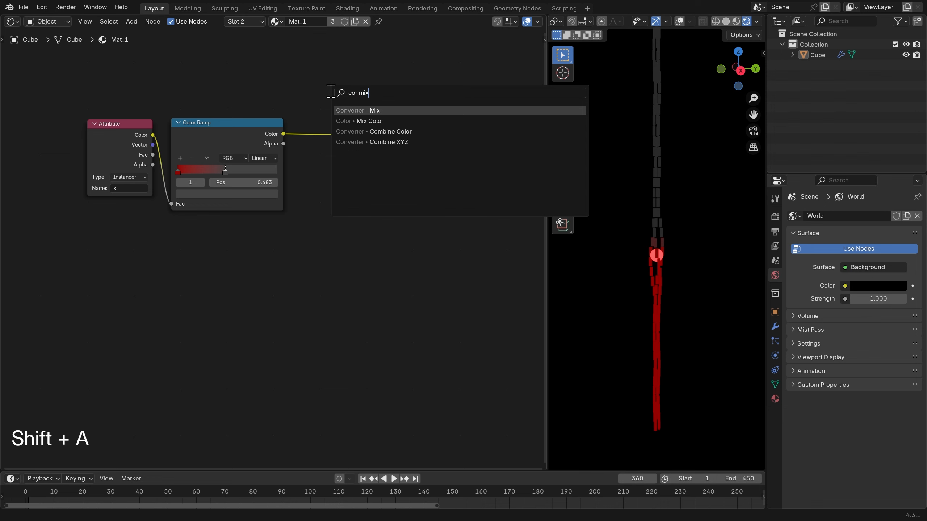
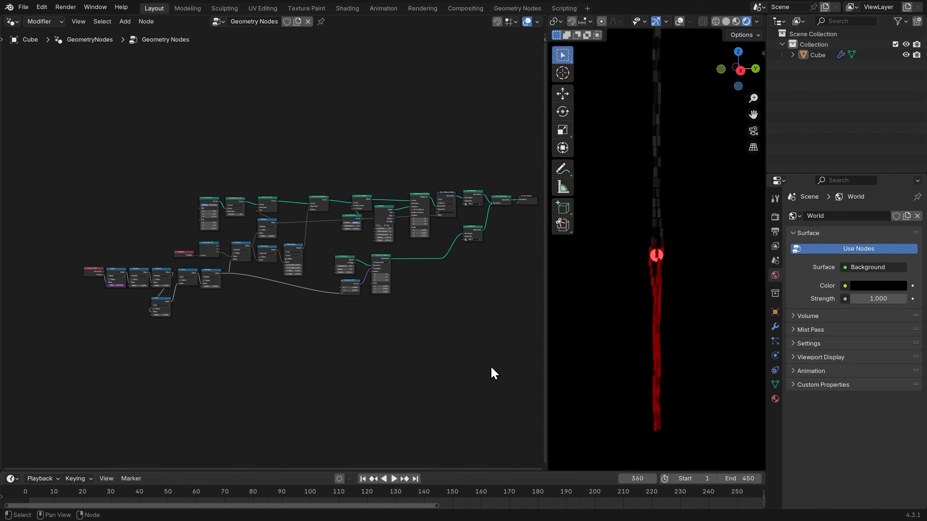
# Group all geometry nodes except Group Output into a single node group
pyautogui.moveTo(57, 144); pyautogui.dragTo(506, 340)
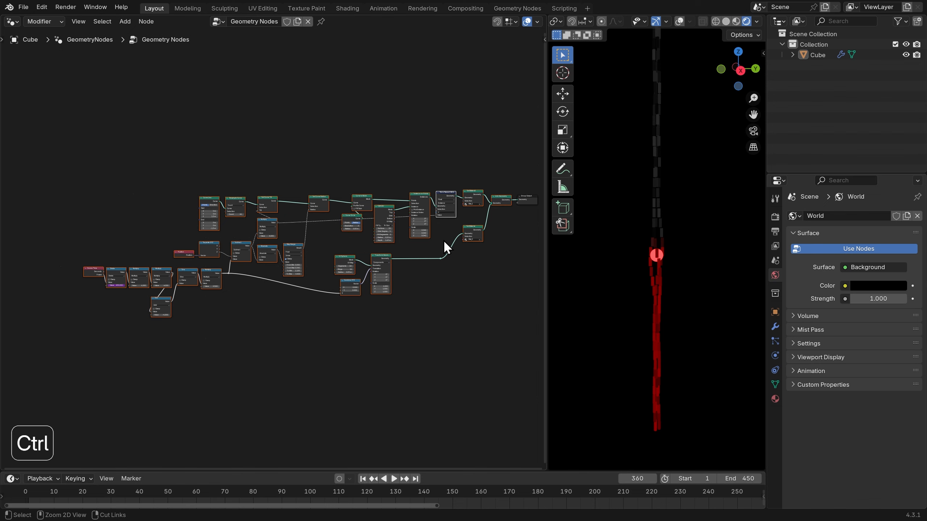
pyautogui.hotkey('ctrl', 'g')
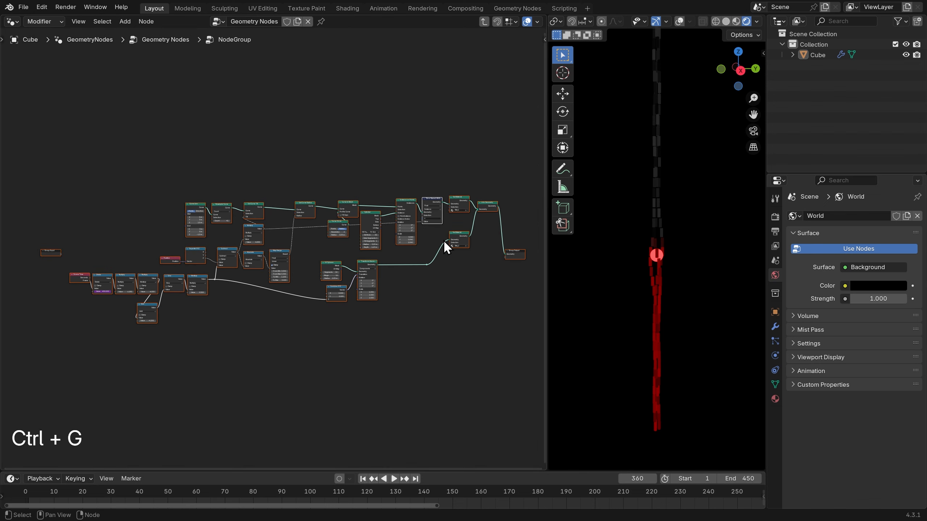
pyautogui.click(470, 290)
pyautogui.moveTo(124, 236); pyautogui.dragTo(249, 190, button='middle')
pyautogui.scroll(1, 247, 192)
pyautogui.scroll(5, 190, 248)
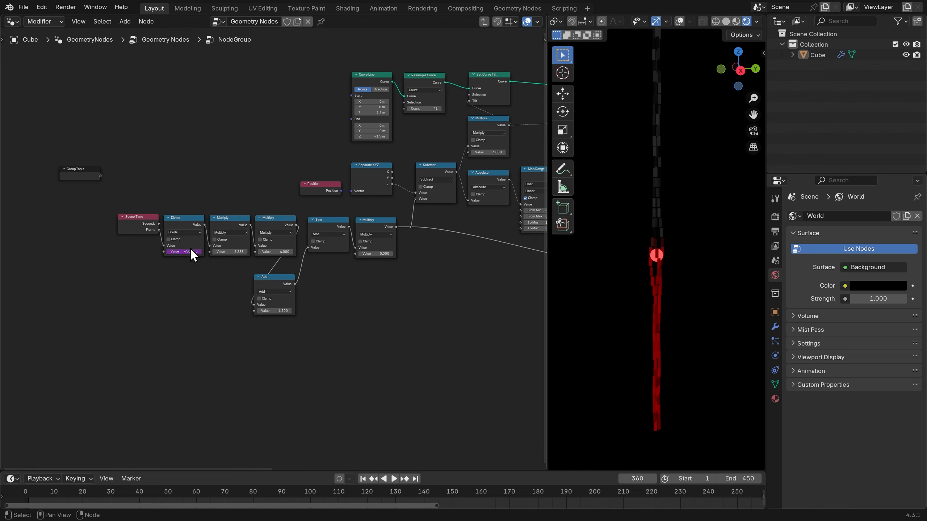
# Place Group Input beside the Add node, link it to the node's second Value input, and leave the node group
pyautogui.moveTo(174, 255); pyautogui.dragTo(299, 265, button='middle')
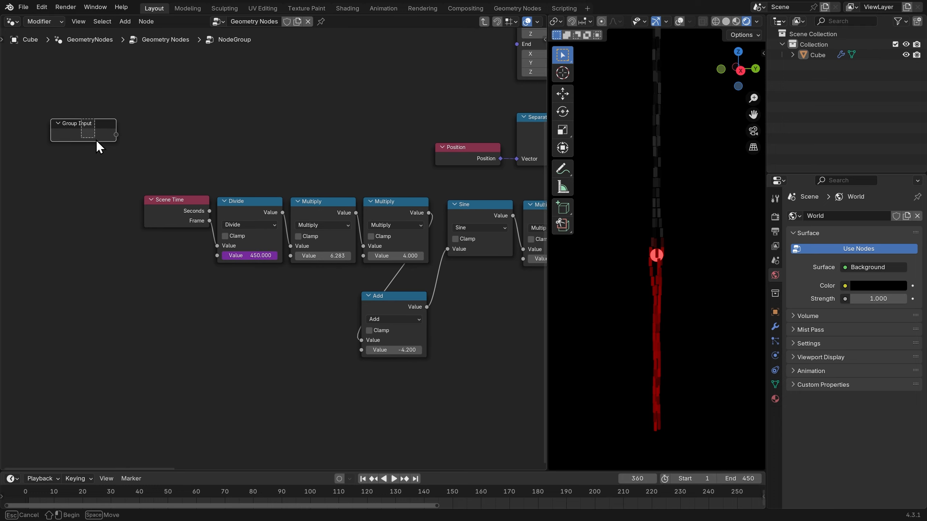
pyautogui.moveTo(96, 139); pyautogui.dragTo(164, 267)
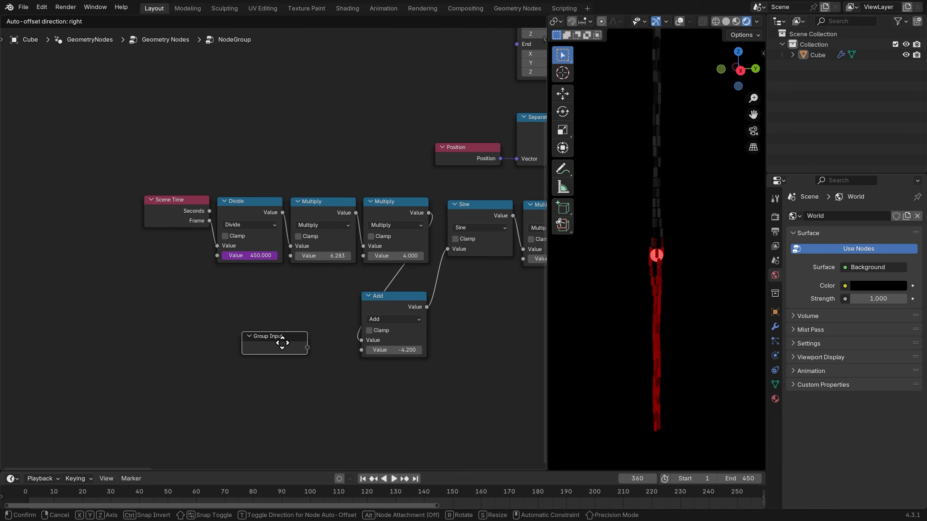
pyautogui.moveTo(282, 344); pyautogui.dragTo(297, 347)
pyautogui.moveTo(356, 352); pyautogui.dragTo(359, 351)
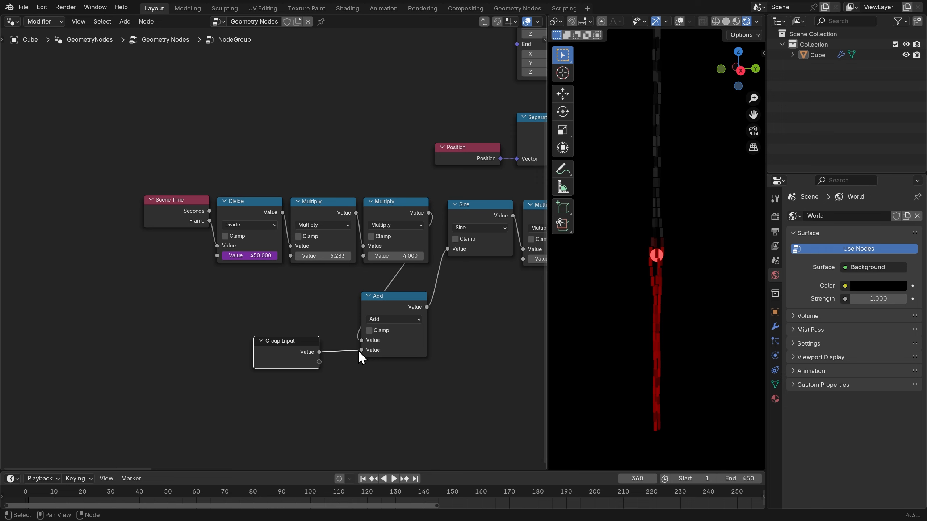
pyautogui.click(310, 303)
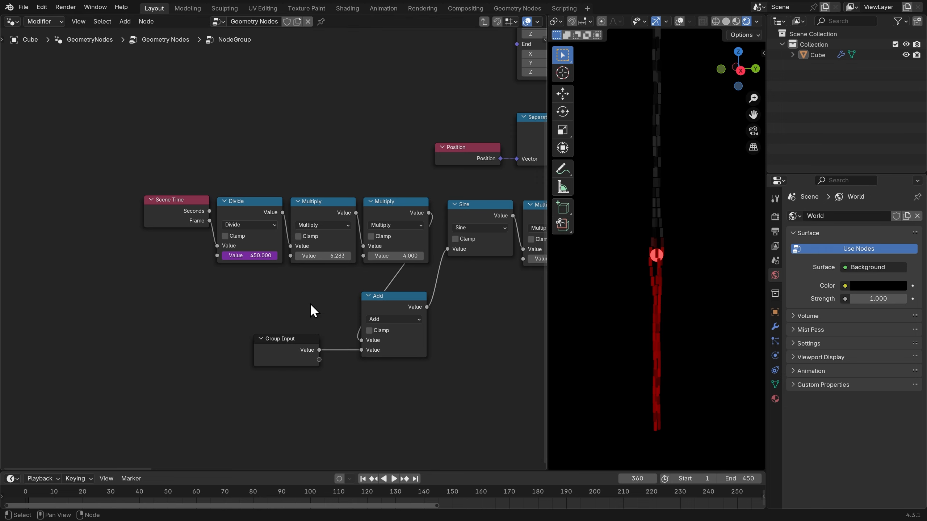
pyautogui.press('Tab')
# Move the distant Group Output node close to the NodeGroup node
pyautogui.scroll(-15, 438, 190)
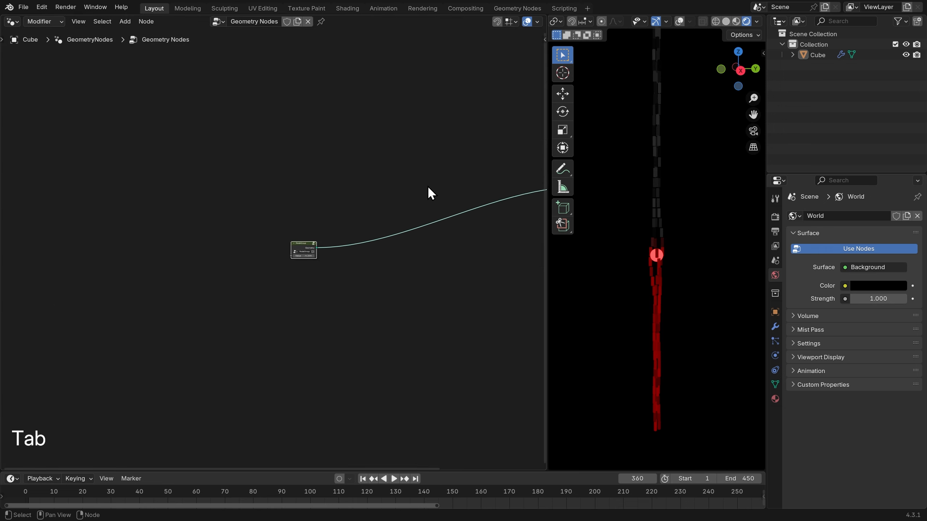
pyautogui.moveTo(361, 200); pyautogui.dragTo(261, 226, button='middle')
pyautogui.moveTo(423, 226); pyautogui.dragTo(407, 236)
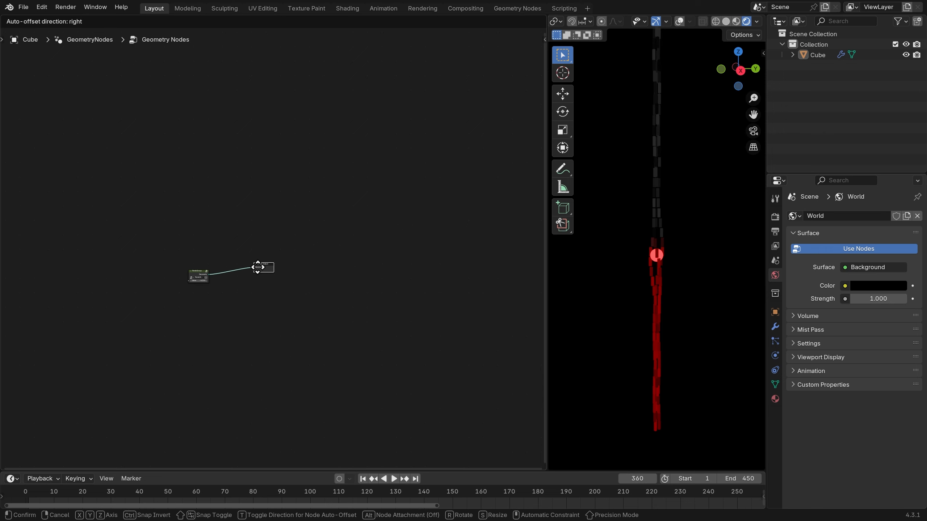
pyautogui.moveTo(225, 273); pyautogui.dragTo(224, 273)
pyautogui.scroll(17, 194, 281)
pyautogui.moveTo(186, 285); pyautogui.dragTo(452, 192, button='middle')
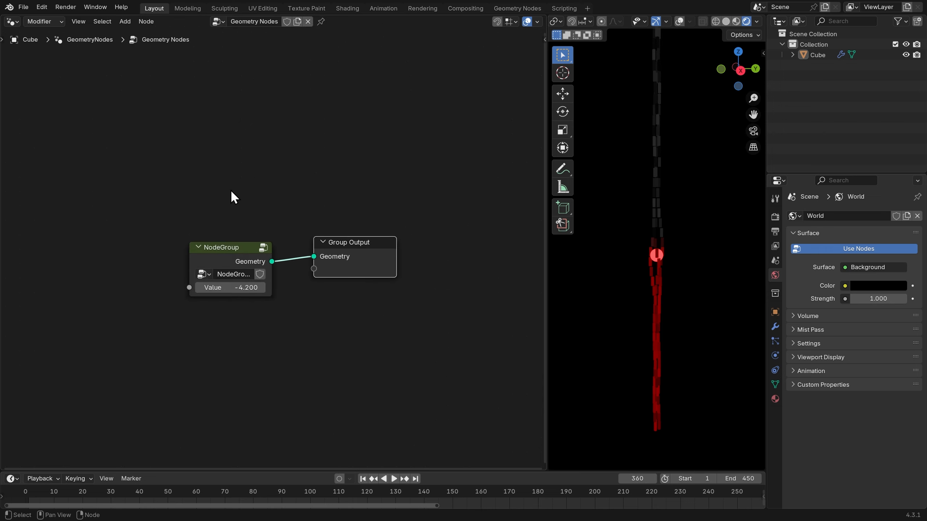
# Rename the node group to Line and set its Value input to 12.900
pyautogui.scroll(3, 234, 189)
pyautogui.moveTo(235, 189); pyautogui.dragTo(274, 182, button='middle')
pyautogui.moveTo(260, 260); pyautogui.dragTo(259, 256)
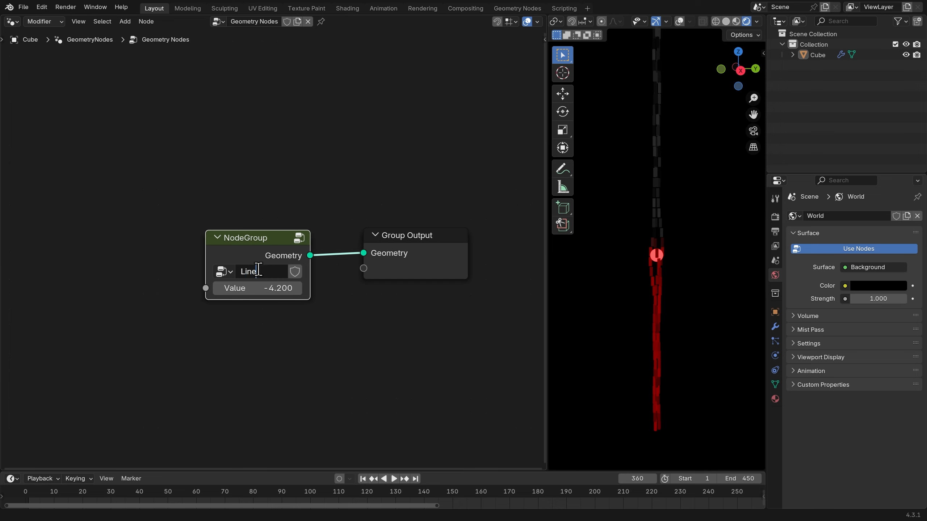
pyautogui.moveTo(260, 289)
pyautogui.mouseDown()
pyautogui.moveTo(292, 288)
pyautogui.moveTo(266, 278)
pyautogui.mouseUp()
pyautogui.scroll(-2, 274, 250)
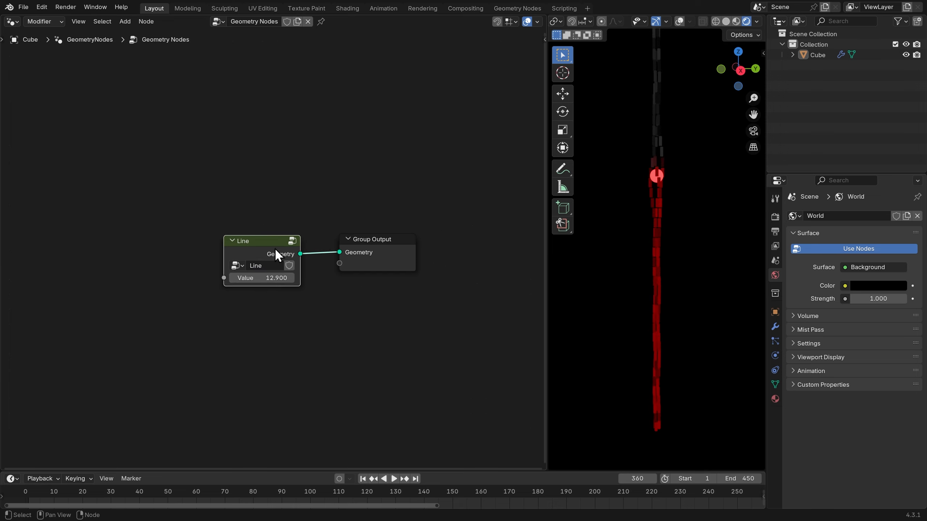
# Spread the Line and Group Output nodes apart and add a Repeat zone above their link
pyautogui.moveTo(374, 239); pyautogui.dragTo(417, 240)
pyautogui.moveTo(254, 252); pyautogui.dragTo(103, 251)
pyautogui.hotkey('shift', 'a')
pyautogui.click(337, 160)
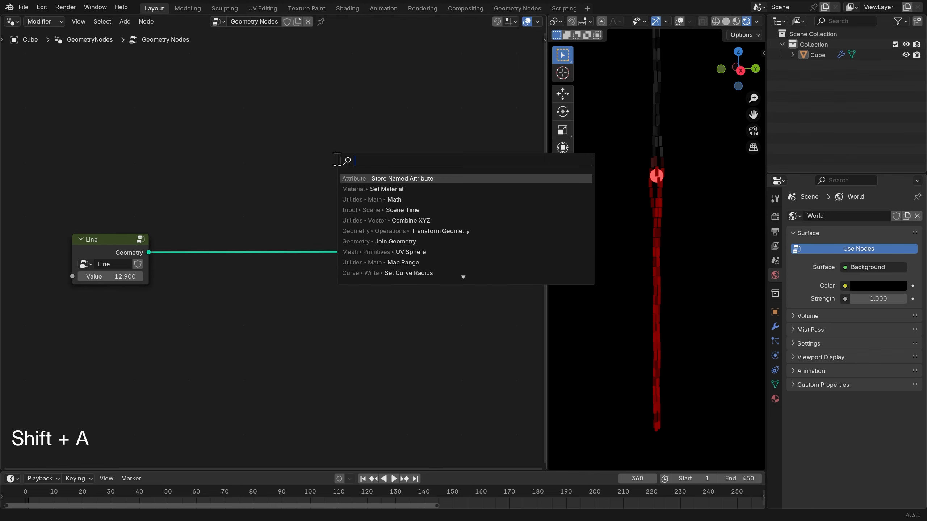
pyautogui.write('re')
pyautogui.click(356, 189)
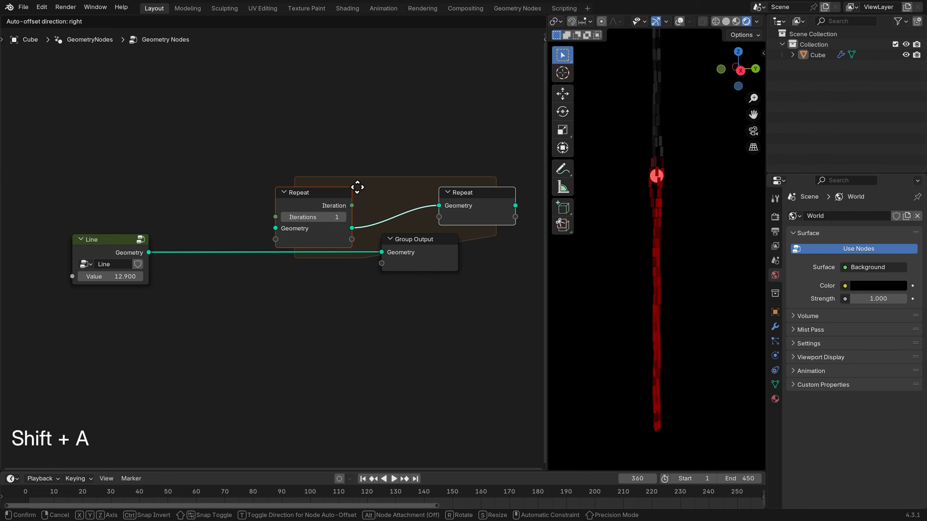
pyautogui.click(243, 168)
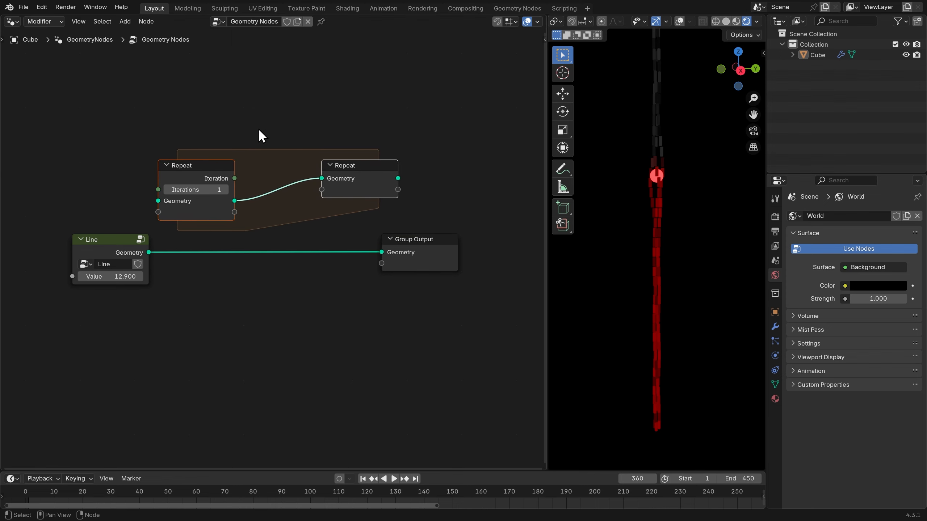
# Add a Math Add node that carries a new Value through the Repeat zone and increases it by 1.000 per iteration
pyautogui.hotkey('shift', 'a')
pyautogui.write('ma')
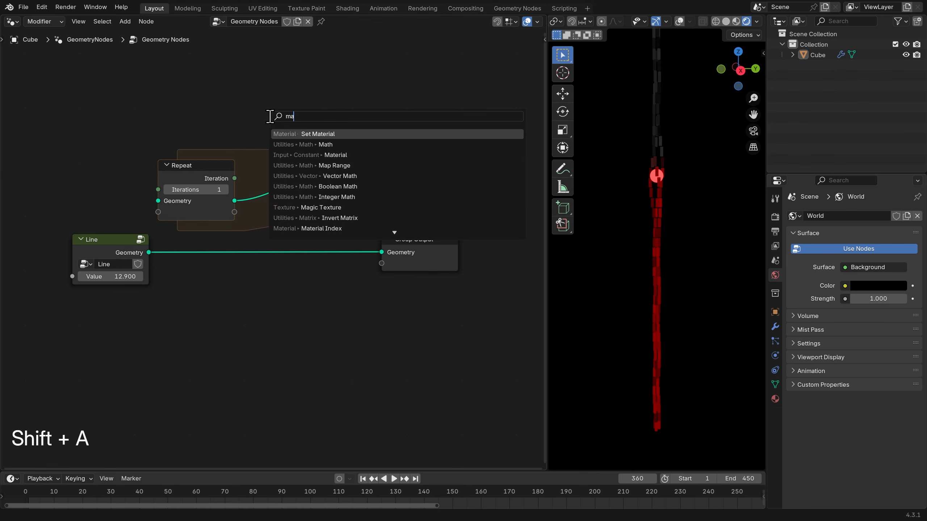
pyautogui.click(290, 145)
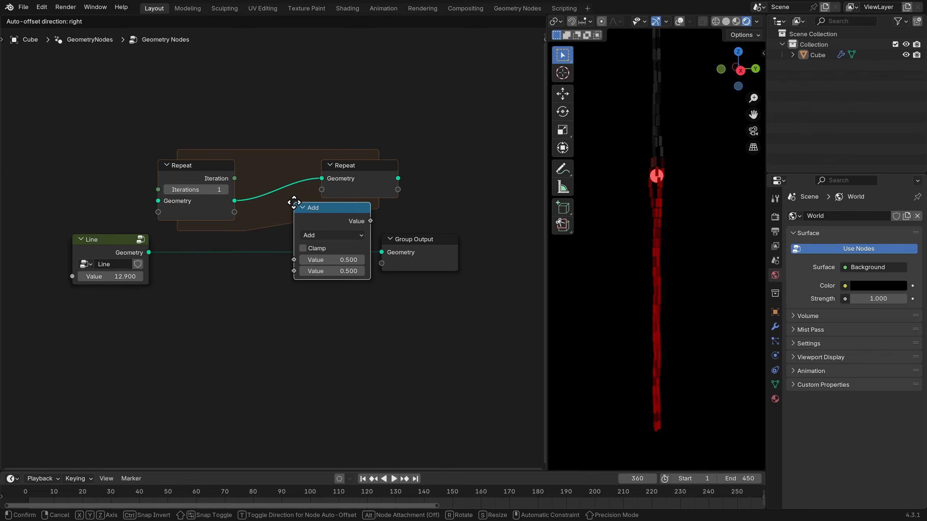
pyautogui.click(294, 203)
pyautogui.moveTo(235, 212); pyautogui.dragTo(295, 259)
pyautogui.moveTo(328, 215); pyautogui.dragTo(288, 231)
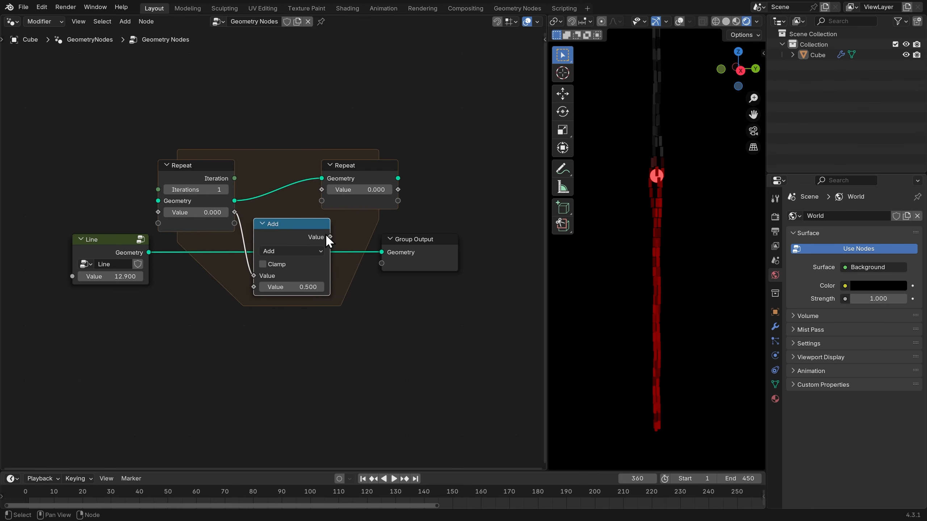
pyautogui.moveTo(334, 208); pyautogui.dragTo(319, 193)
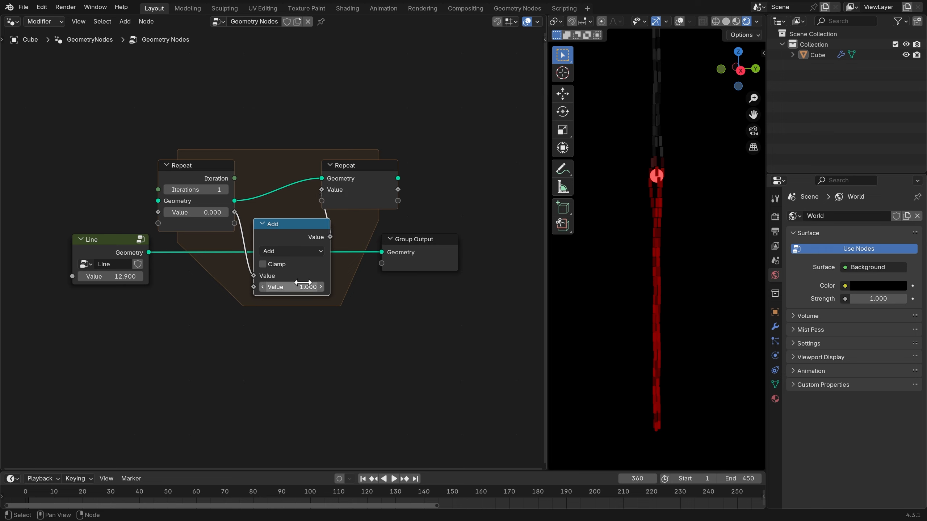
# Connect the Repeat zone's Geometry output to Group Output and rearrange the Line, Add and Repeat nodes with more space
pyautogui.moveTo(284, 237); pyautogui.dragTo(359, 228)
pyautogui.moveTo(439, 244); pyautogui.dragTo(542, 252)
pyautogui.moveTo(446, 232); pyautogui.dragTo(484, 259)
pyautogui.moveTo(86, 248); pyautogui.dragTo(155, 97)
pyautogui.moveTo(157, 165); pyautogui.dragTo(93, 218)
pyautogui.moveTo(160, 184); pyautogui.dragTo(216, 197, button='middle')
# Insert a Join Geometry node on the Geometry link inside the Repeat zone
pyautogui.hotkey('shift', 'a')
pyautogui.click(332, 112)
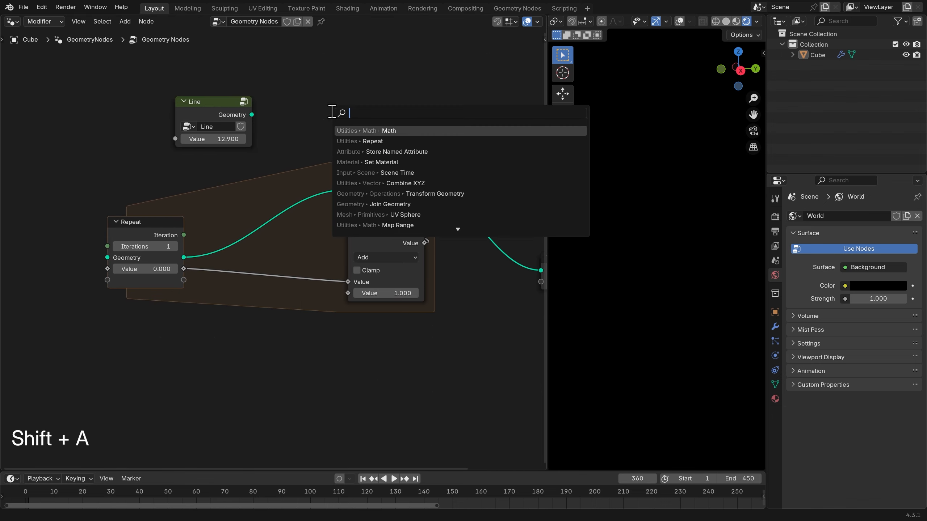
pyautogui.write('join')
pyautogui.press('Return')
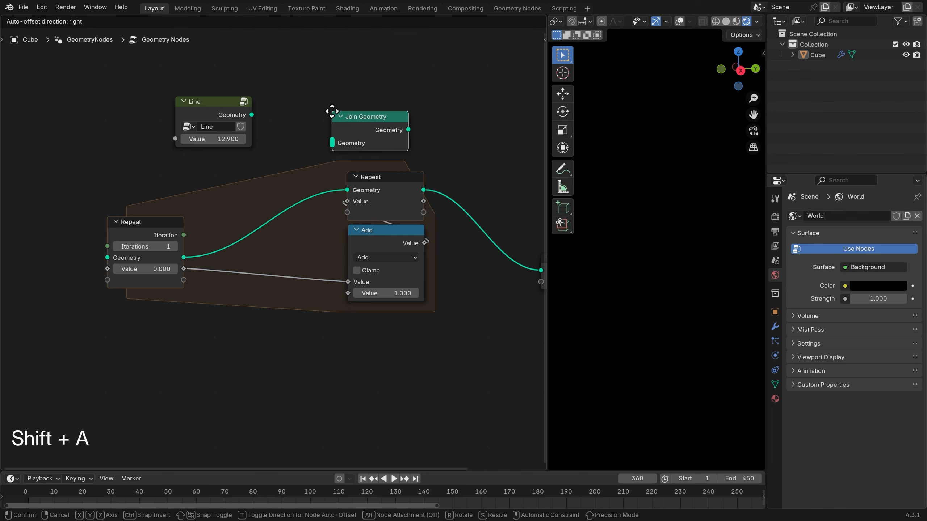
pyautogui.click(252, 169)
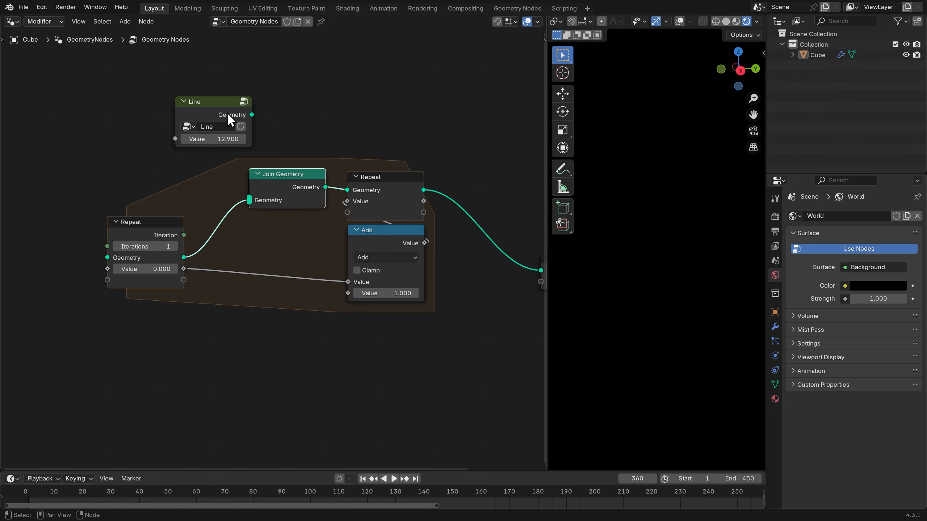
# Connect the Line group's Geometry to Join Geometry and shift the Line and Repeat input nodes away from it
pyautogui.moveTo(216, 104); pyautogui.dragTo(143, 113)
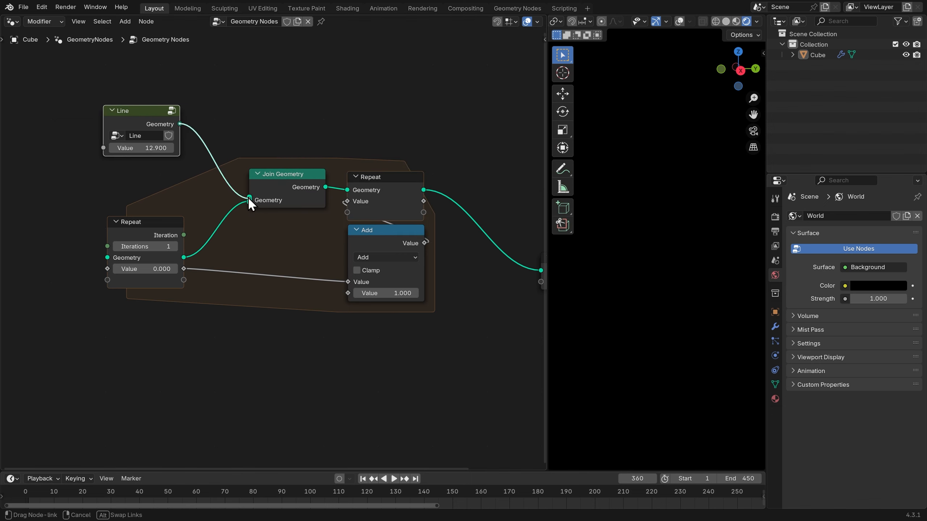
pyautogui.moveTo(248, 200); pyautogui.dragTo(248, 199)
pyautogui.keyDown('shift'); pyautogui.moveTo(709, 225); pyautogui.dragTo(687, 245, button='middle'); pyautogui.keyUp('shift')
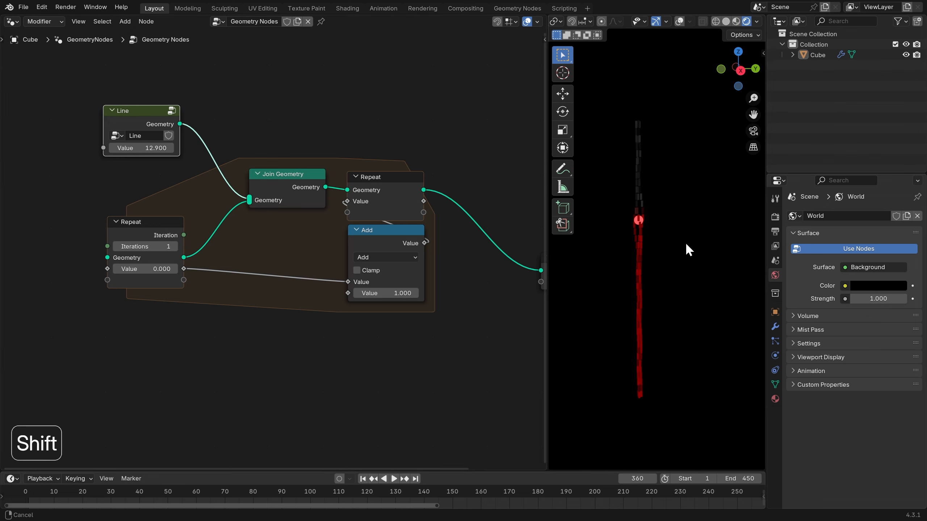
pyautogui.scroll(1, 143, 191)
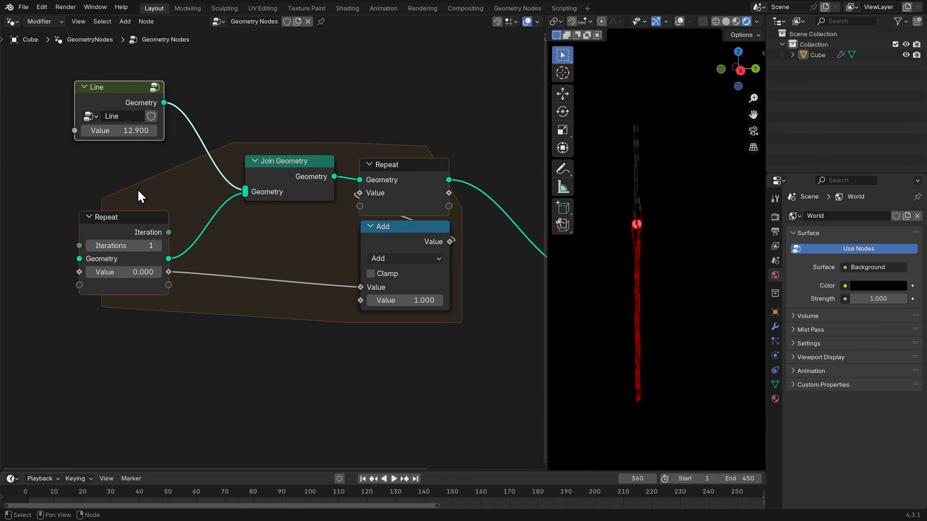
pyautogui.moveTo(126, 223); pyautogui.dragTo(106, 225)
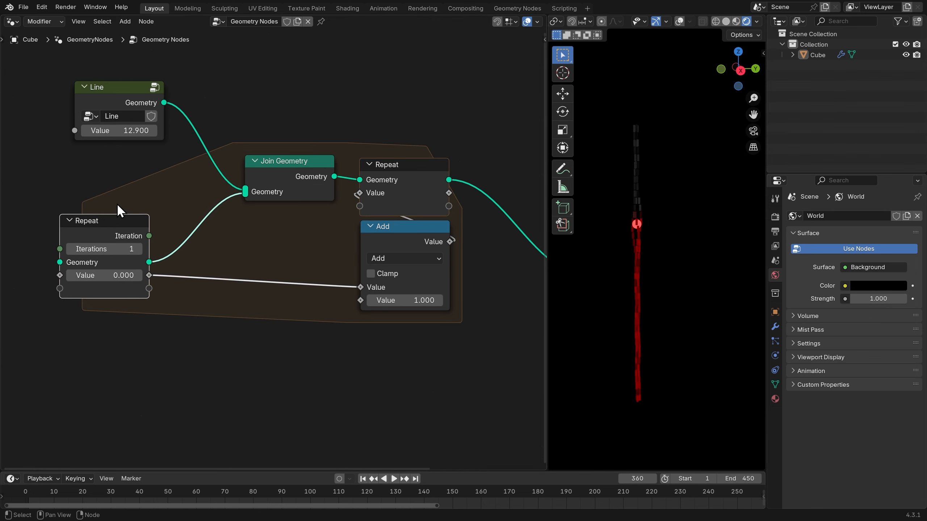
pyautogui.moveTo(132, 90); pyautogui.dragTo(126, 88)
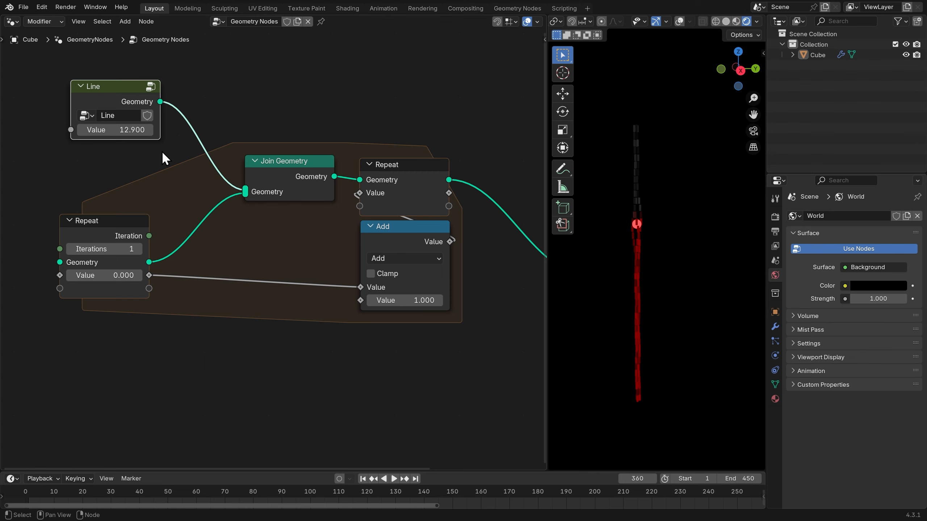
# Set the Repeat zone's iterations to 4
pyautogui.click(139, 249)
pyautogui.click(139, 249)
pyautogui.click(139, 248)
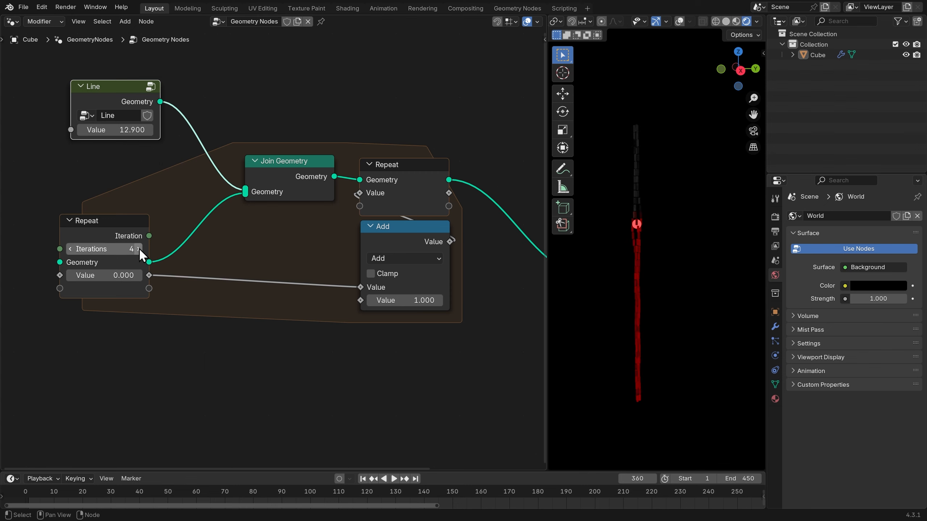
# Insert a Transform Geometry node between the Repeat input's Geometry and Join Geometry
pyautogui.hotkey('shift', 'a')
pyautogui.write('tra')
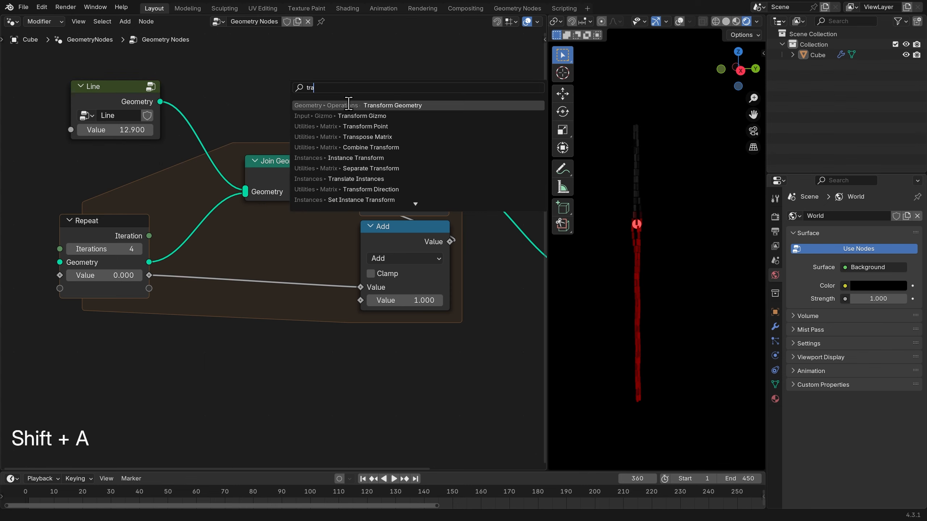
pyautogui.click(349, 105)
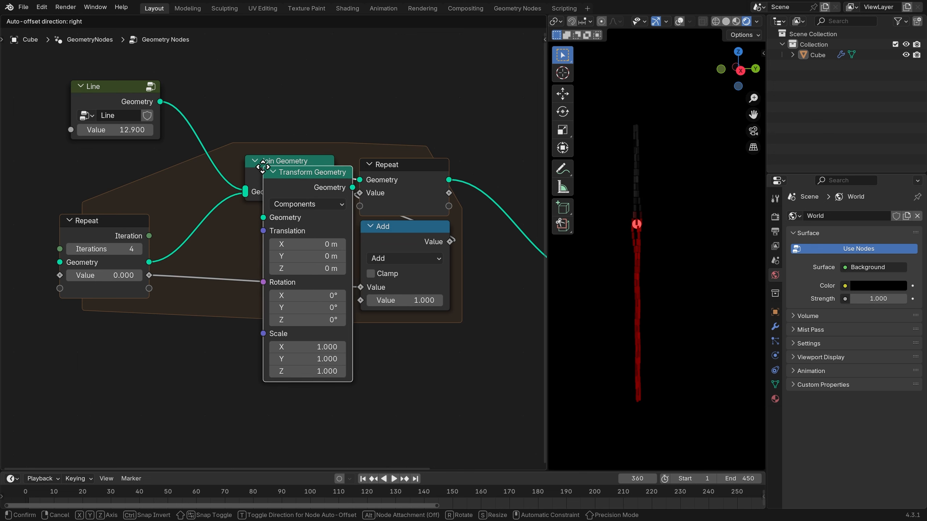
pyautogui.click(157, 218)
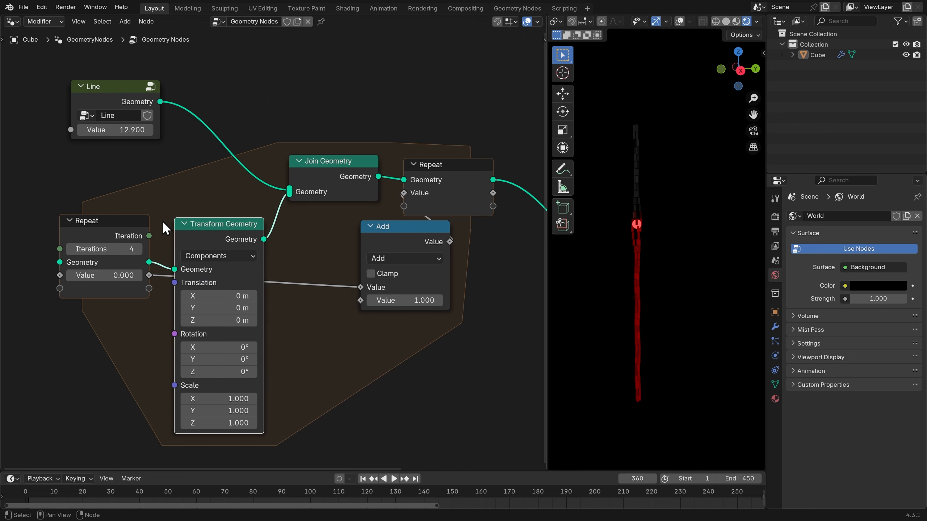
# Set the Transform Geometry node's Y translation to 0.29 m to space the repeated columns in a row
pyautogui.keyDown('shift'); pyautogui.moveTo(213, 307); pyautogui.dragTo(668, 270); pyautogui.keyUp('shift')
pyautogui.moveTo(668, 270); pyautogui.dragTo(662, 276, button='middle')
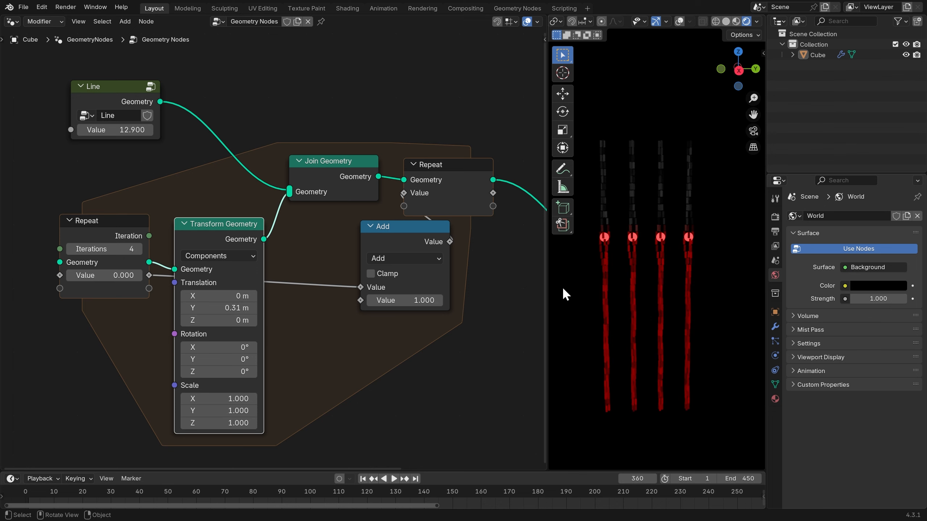
pyautogui.keyDown('shift'); pyautogui.moveTo(239, 309); pyautogui.dragTo(321, 310); pyautogui.keyUp('shift')
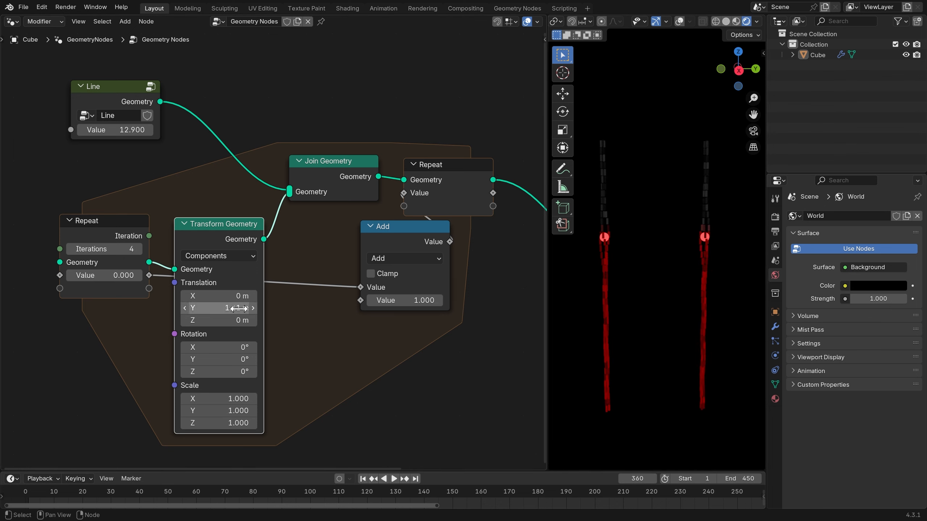
pyautogui.keyDown('shift'); pyautogui.moveTo(239, 309); pyautogui.dragTo(163, 309); pyautogui.keyUp('shift')
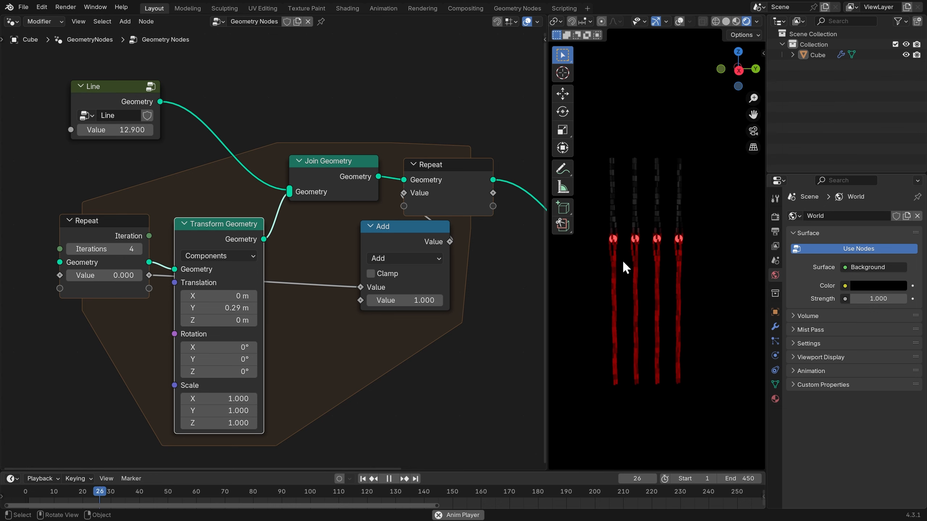
# Widen the 3D viewport and raise the Repeat zone's iterations to 14
pyautogui.moveTo(546, 248); pyautogui.dragTo(416, 254)
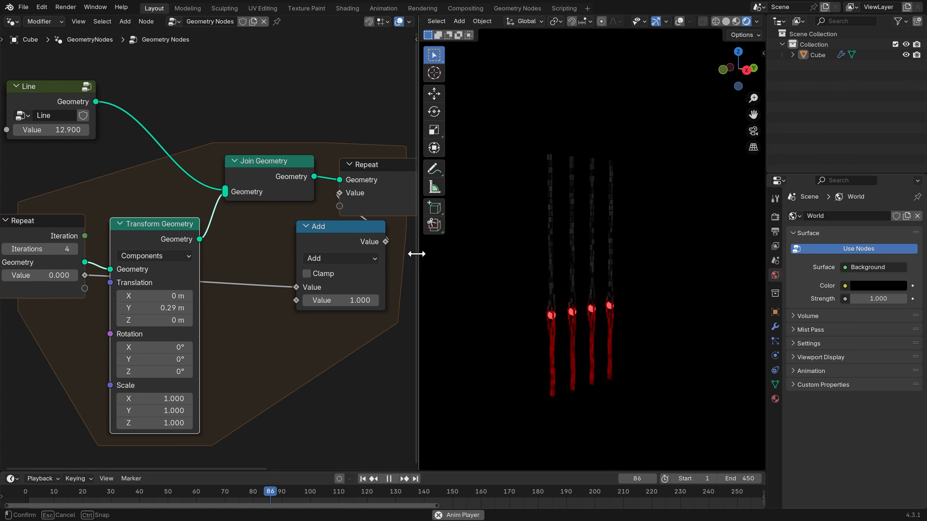
pyautogui.moveTo(95, 235); pyautogui.dragTo(122, 224, button='middle')
pyautogui.click(101, 238)
pyautogui.click(101, 238)
pyautogui.click(100, 238)
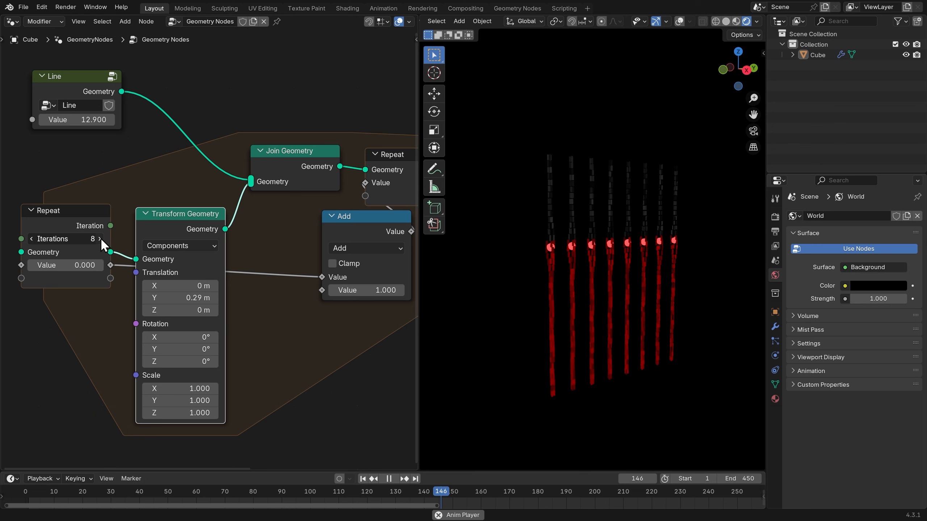
pyautogui.click(100, 238)
pyautogui.click(101, 238)
pyautogui.click(101, 238)
pyautogui.click(101, 239)
pyautogui.click(101, 239)
pyautogui.click(102, 238)
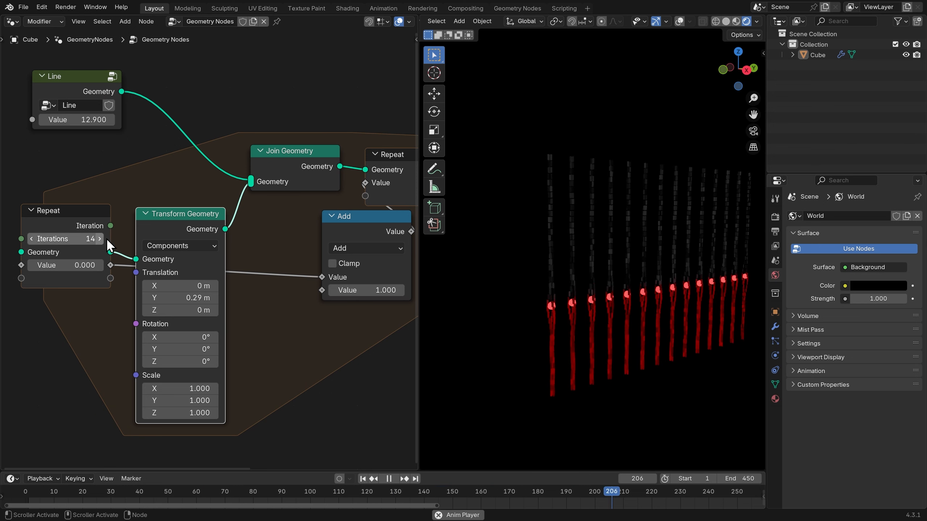
pyautogui.moveTo(639, 244); pyautogui.dragTo(662, 236, button='middle')
pyautogui.keyDown('shift'); pyautogui.moveTo(664, 249); pyautogui.dragTo(640, 239, button='middle'); pyautogui.keyUp('shift')
pyautogui.scroll(2, 640, 239)
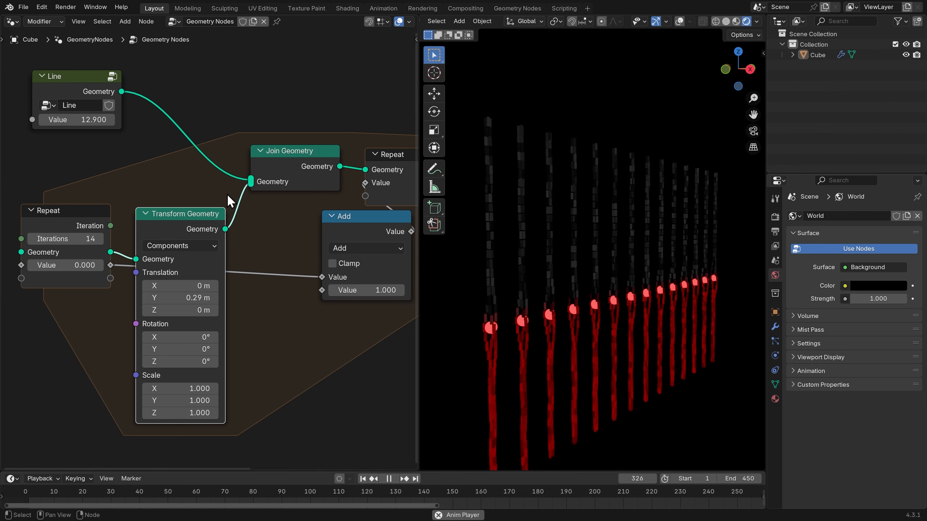
# Move the Line group node inside the Repeat zone and feed the Repeat input's Value into its Value
pyautogui.scroll(-3, 182, 172)
pyautogui.click(157, 162)
pyautogui.moveTo(108, 219); pyautogui.dragTo(98, 224)
pyautogui.moveTo(113, 124); pyautogui.dragTo(196, 120)
pyautogui.moveTo(121, 266); pyautogui.dragTo(151, 147)
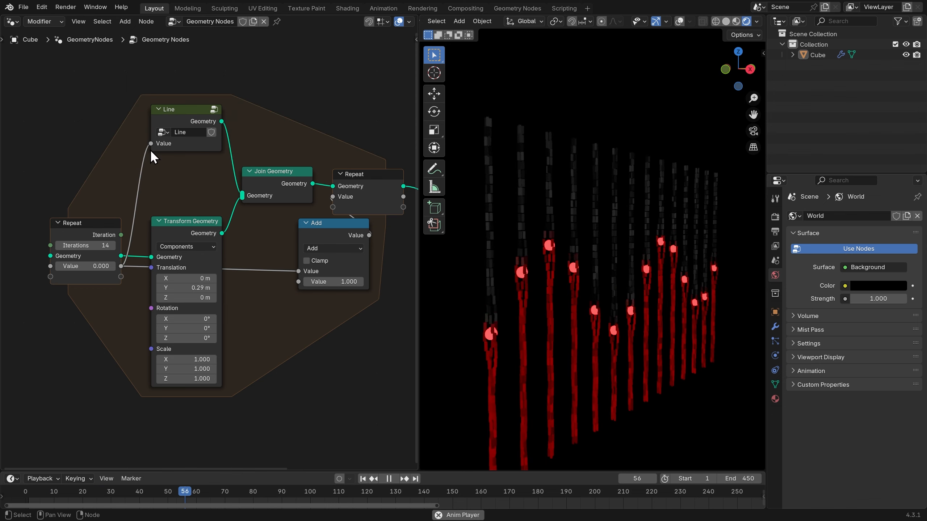
# Insert a Math node between the Repeat input's Value and the Line group's Value
pyautogui.hotkey('shift', 'a')
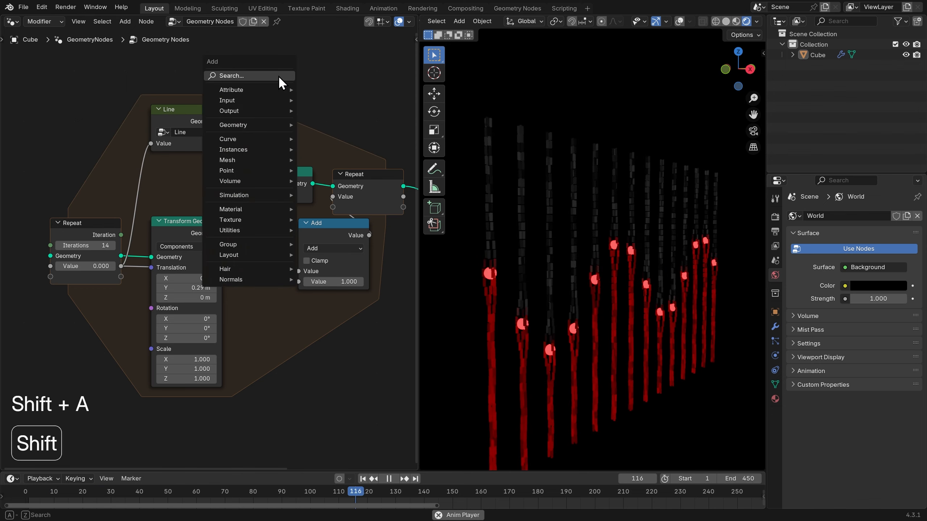
pyautogui.write('ma')
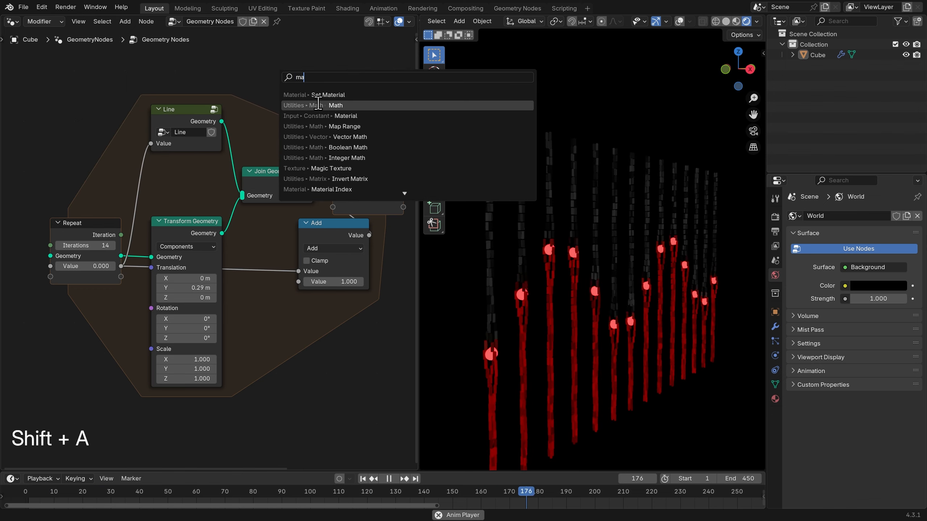
pyautogui.click(316, 105)
pyautogui.click(121, 162)
pyautogui.moveTo(174, 165); pyautogui.dragTo(168, 123)
# Set the new Math node to Divide with a divisor of 2.400 to smooth the wave across the columns
pyautogui.click(181, 148)
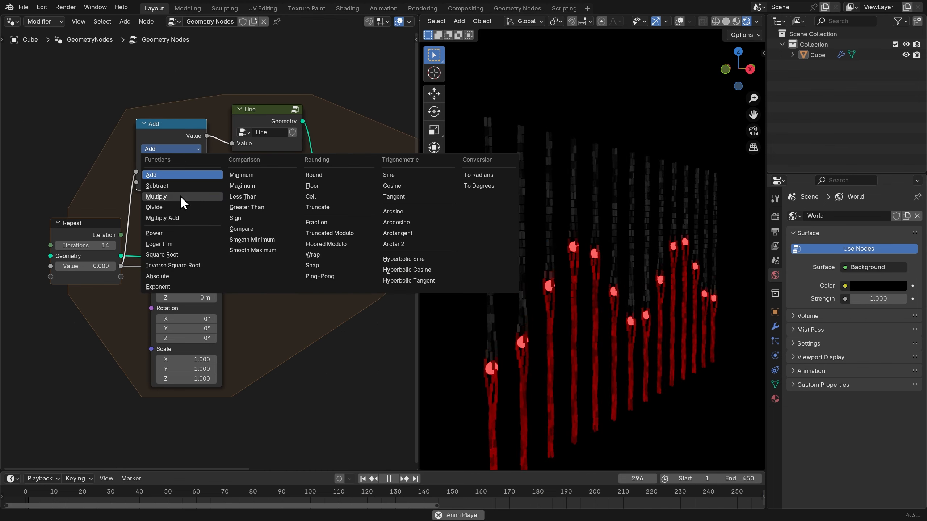
pyautogui.click(183, 205)
pyautogui.moveTo(183, 183)
pyautogui.mouseDown()
pyautogui.moveTo(219, 182)
pyautogui.moveTo(179, 183)
pyautogui.moveTo(197, 182)
pyautogui.mouseUp()
pyautogui.moveTo(682, 248); pyautogui.dragTo(583, 267, button='middle')
pyautogui.scroll(-1, 638, 250)
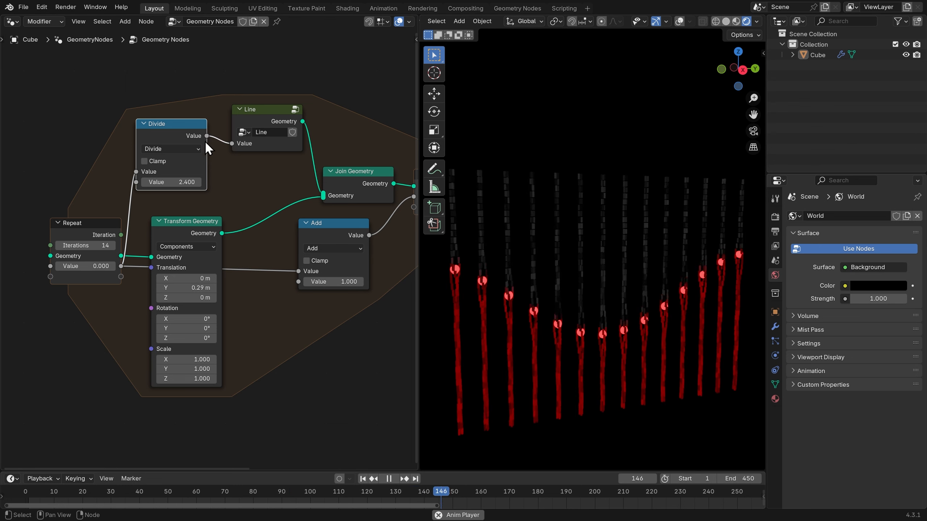
pyautogui.moveTo(180, 123); pyautogui.dragTo(190, 116)
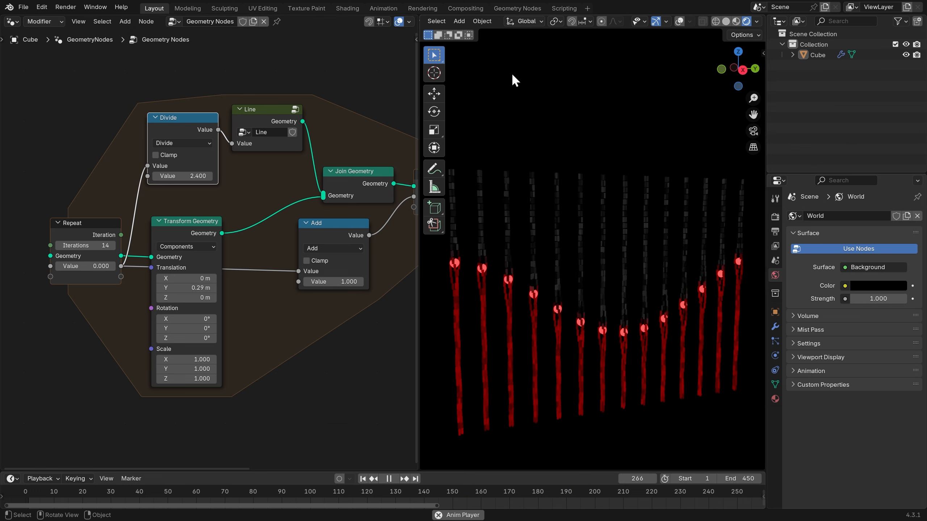
# Enable compositing nodes for the scene and insert a Glare node set to Bloom between Render Layers and Composite
pyautogui.click(471, 8)
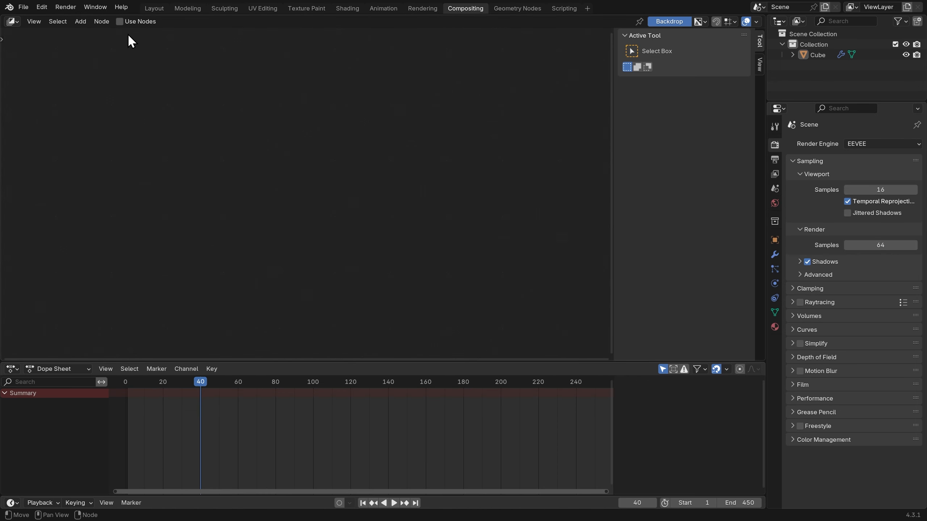
pyautogui.click(120, 22)
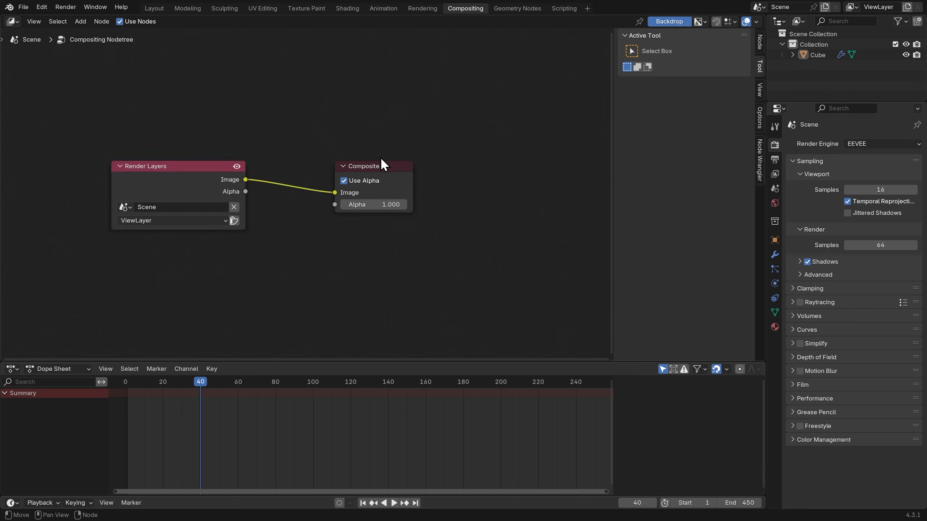
pyautogui.moveTo(381, 158); pyautogui.dragTo(457, 156)
pyautogui.click(352, 133)
pyautogui.hotkey('shift', 'a')
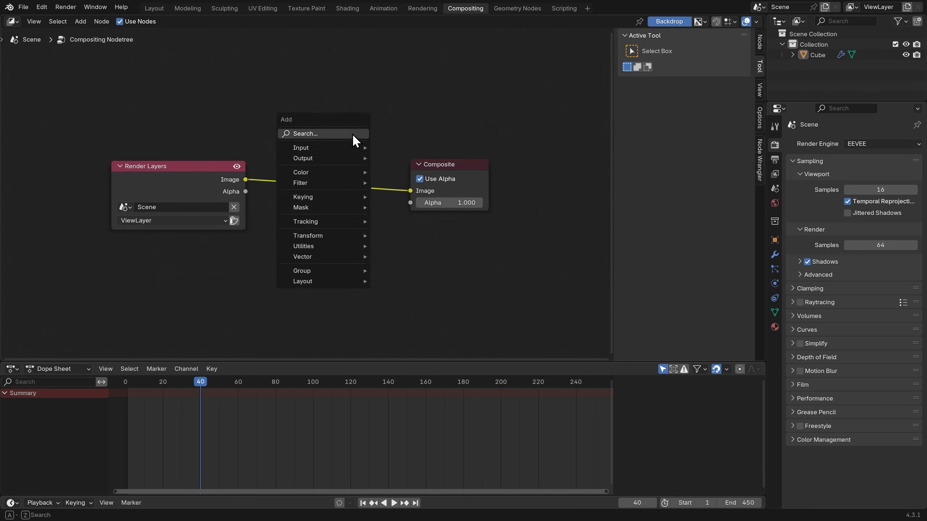
pyautogui.click(352, 133)
pyautogui.press('Return')
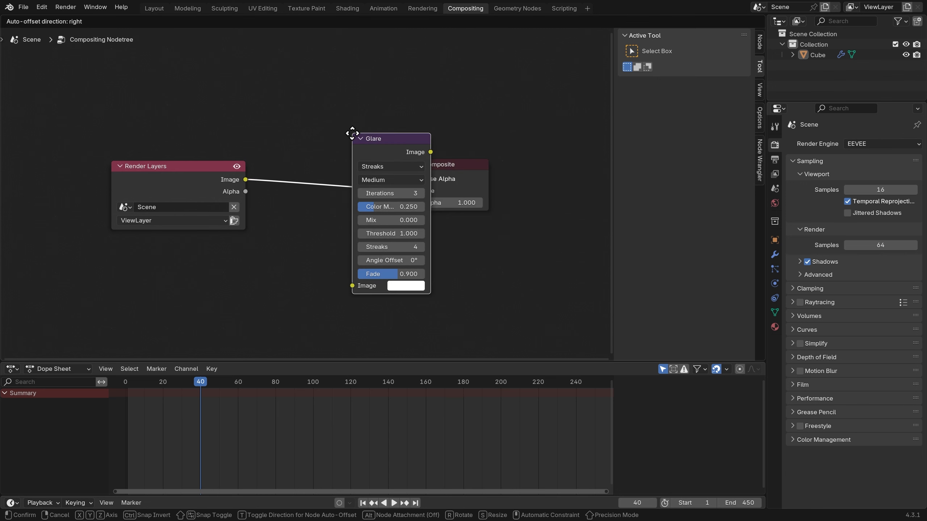
pyautogui.click(287, 156)
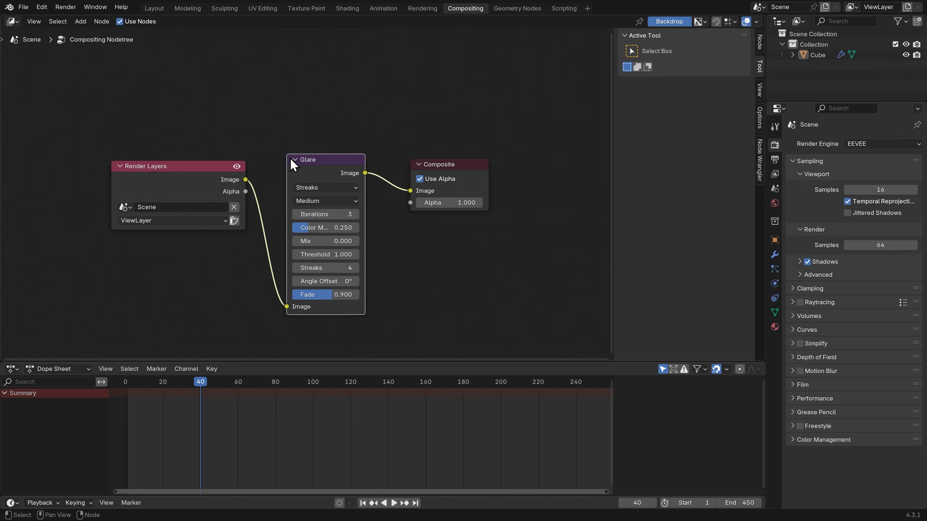
pyautogui.click(316, 187)
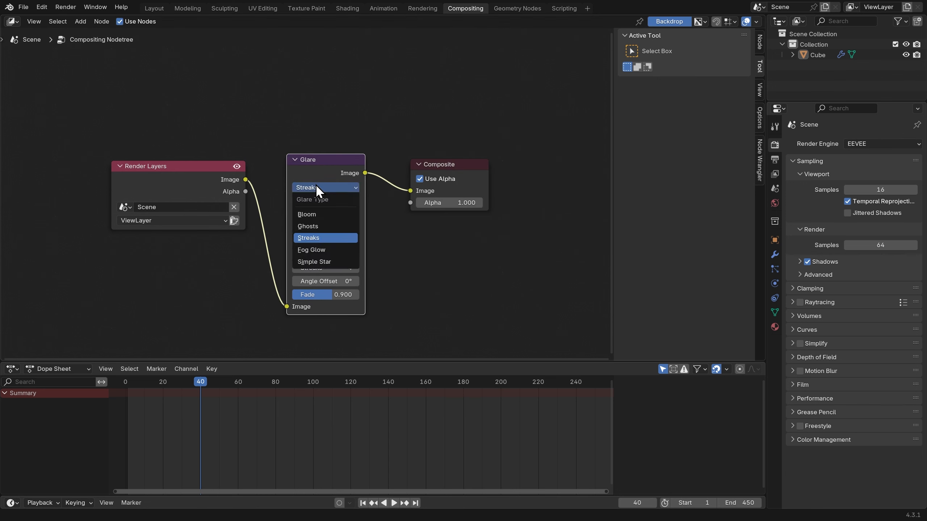
pyautogui.click(324, 214)
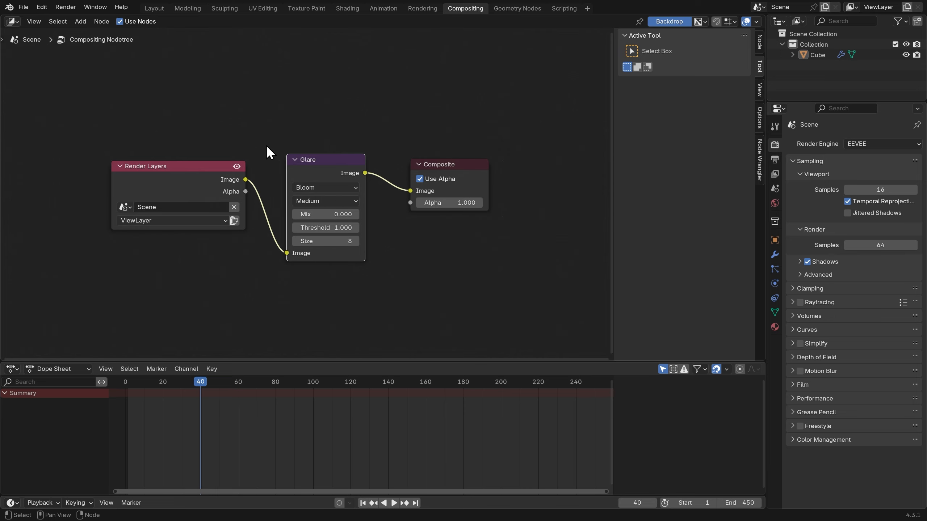
# Return to the Layout workspace, play the animation and enable the compositor in the 3D viewport
pyautogui.click(154, 8)
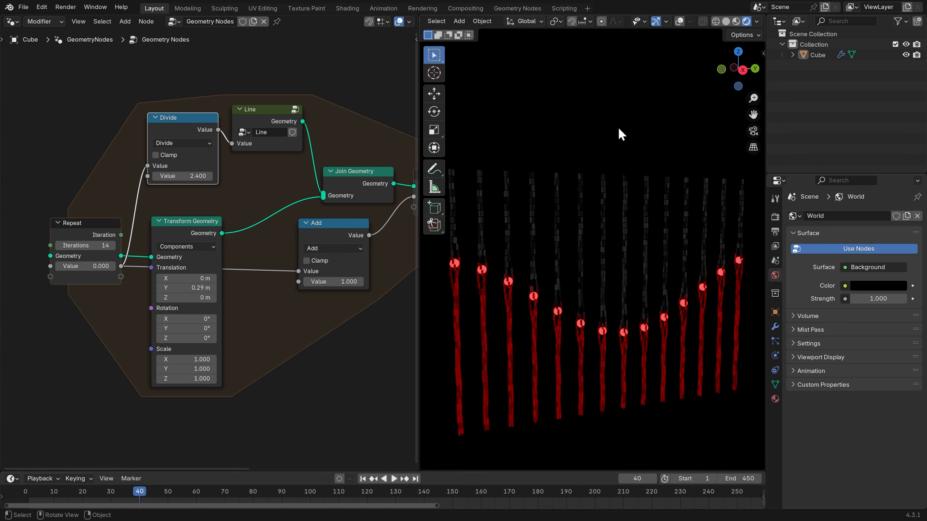
pyautogui.press('space')
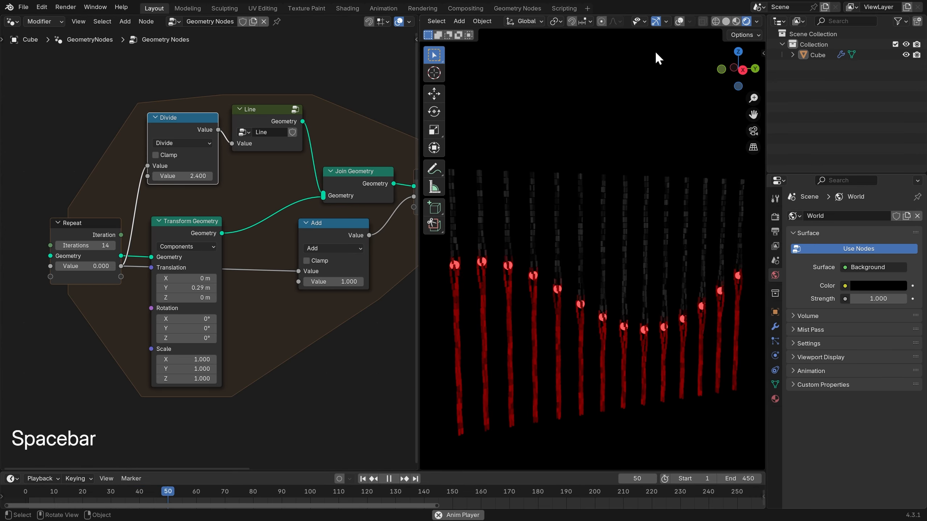
pyautogui.click(760, 21)
pyautogui.click(798, 178)
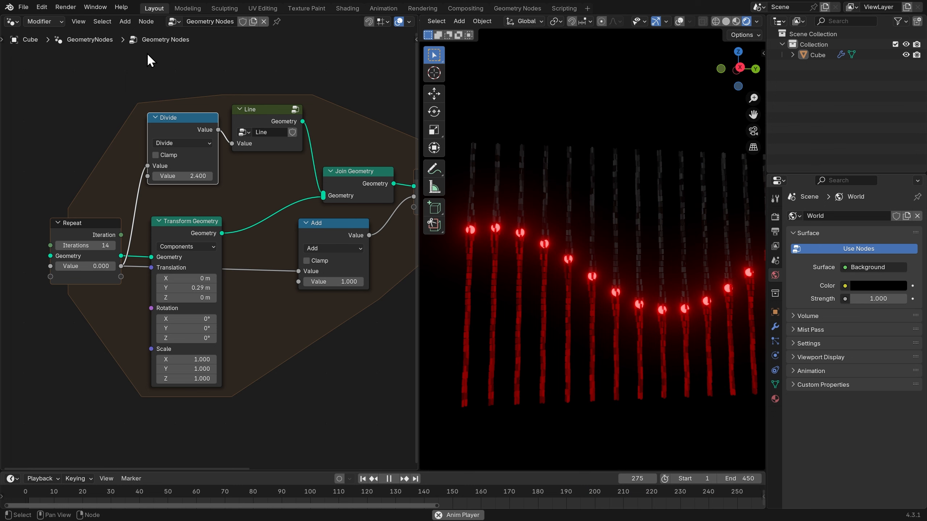
# Show the Compositor in place of the geometry node editor and set the Glare node's Size to 9 and Mix to -0.570
pyautogui.click(12, 21)
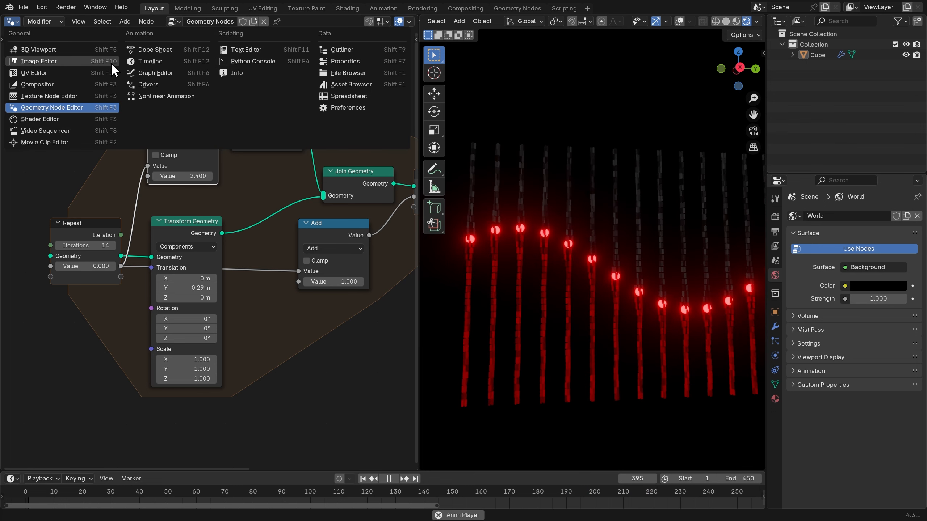
pyautogui.click(70, 86)
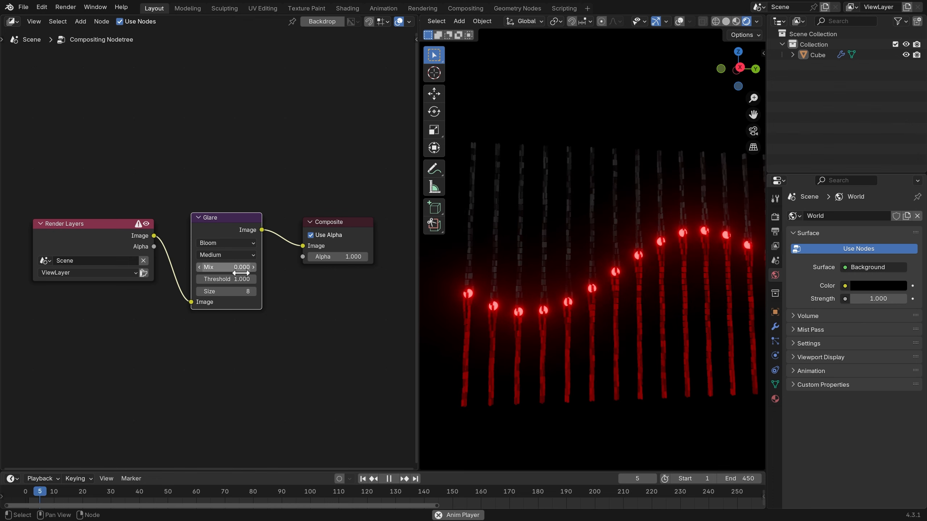
pyautogui.click(253, 292)
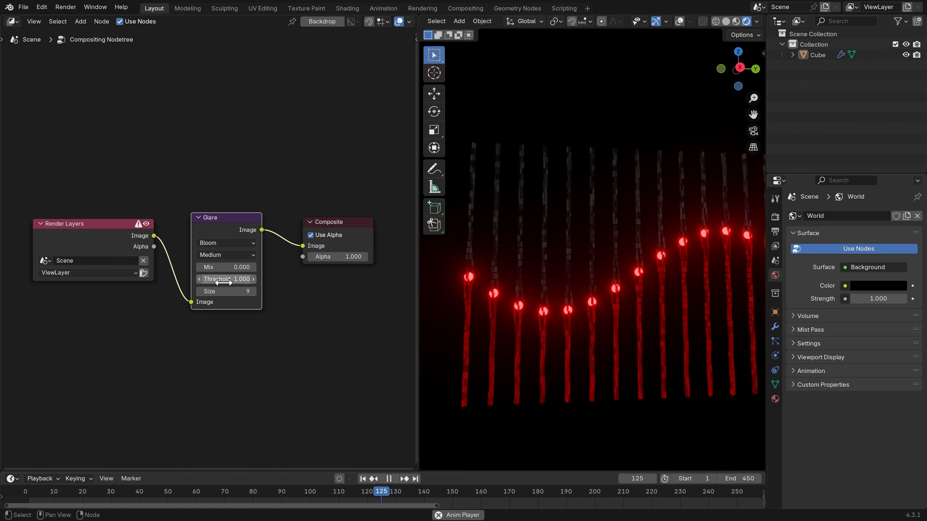
pyautogui.keyDown('shift'); pyautogui.moveTo(232, 270); pyautogui.dragTo(181, 269); pyautogui.keyUp('shift')
# Switch the 3D viewport to solid shading with overlays shown and add a camera to the scene
pyautogui.moveTo(628, 183); pyautogui.dragTo(664, 244, button='middle')
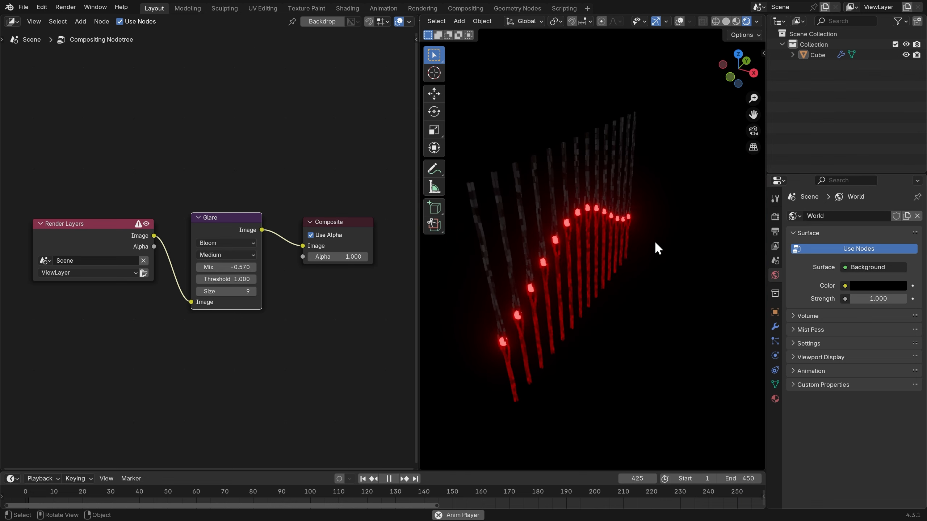
pyautogui.press('z')
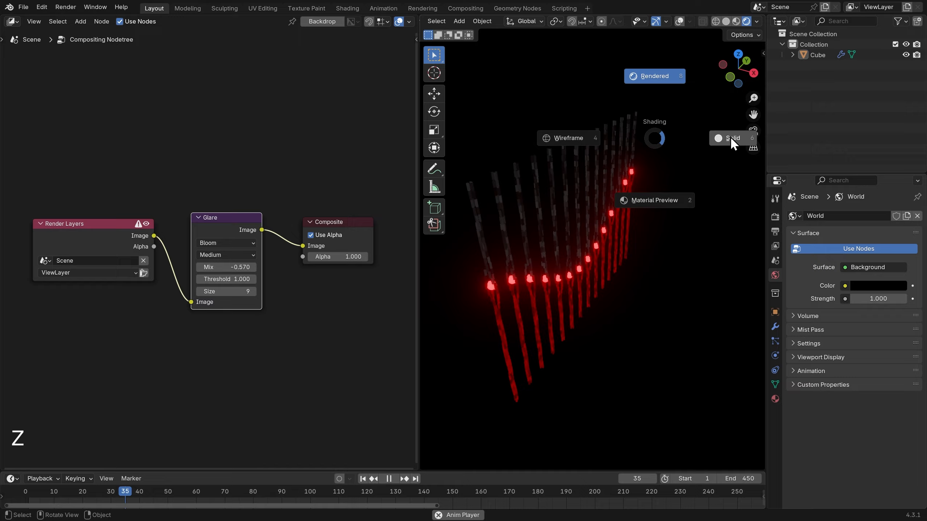
pyautogui.click(730, 139)
pyautogui.click(678, 22)
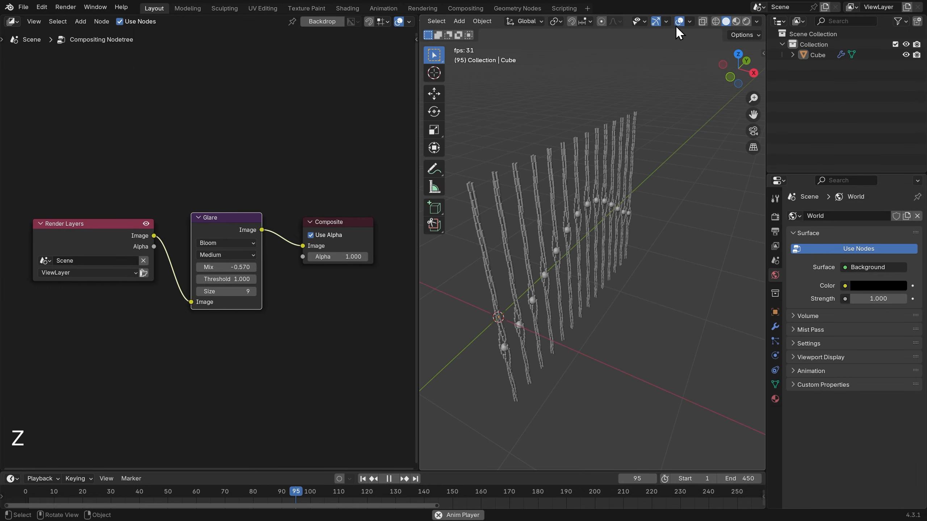
pyautogui.hotkey('shift', 'a')
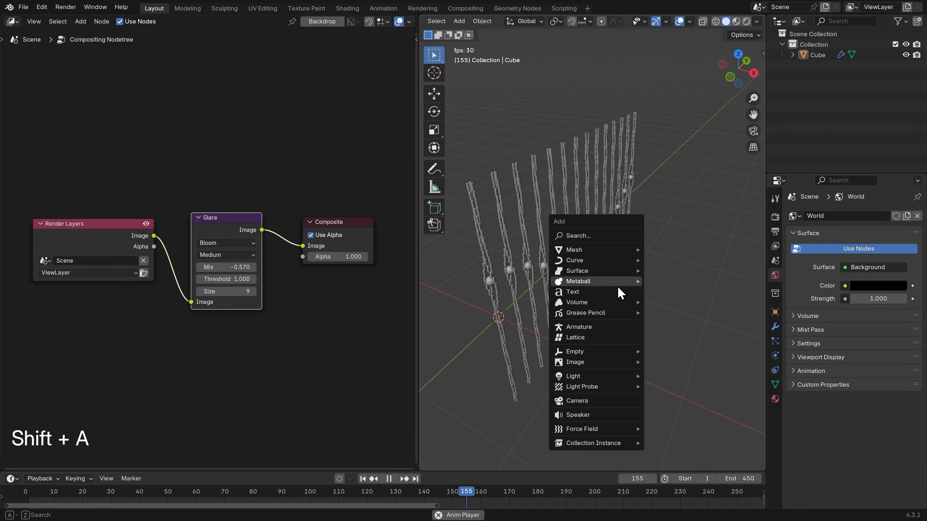
pyautogui.click(593, 404)
# Set the camera's rotation to X 90°, Y 0° and Z 90°
pyautogui.moveTo(592, 403); pyautogui.dragTo(537, 338, button='middle')
pyautogui.press('n')
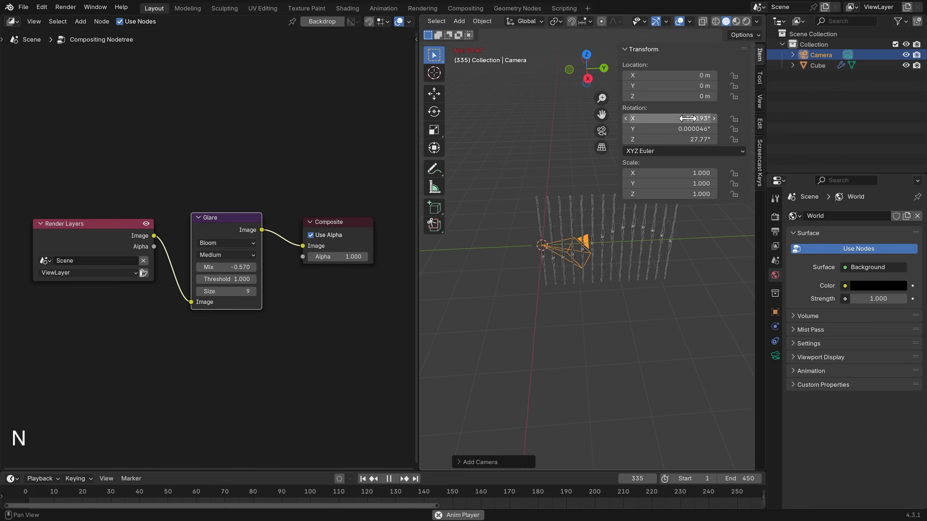
pyautogui.moveTo(688, 119); pyautogui.dragTo(688, 140)
pyautogui.write('0')
pyautogui.press('Return')
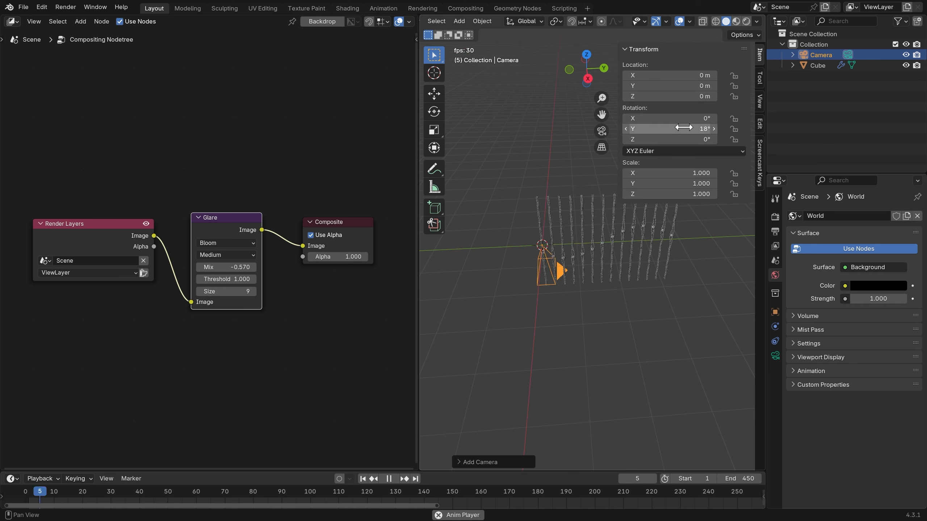
pyautogui.hotkey('ctrl', 'z')
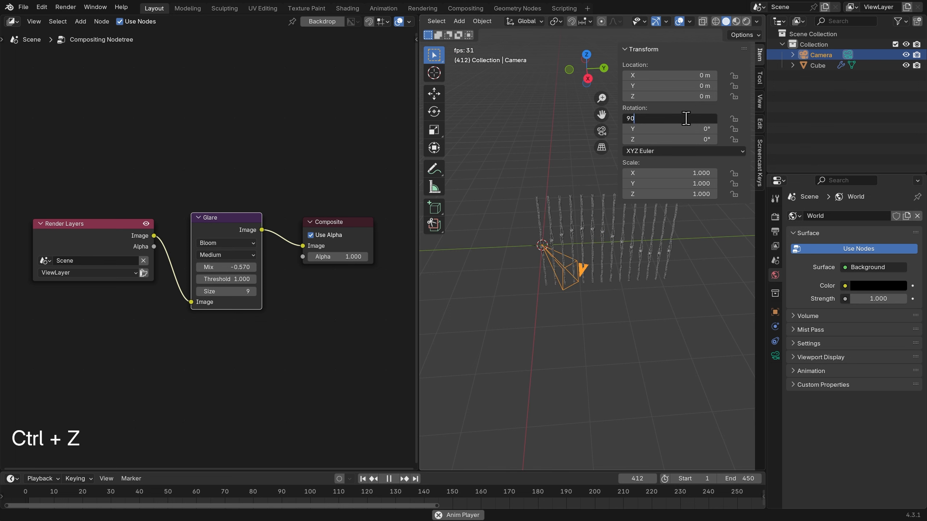
pyautogui.press('Return')
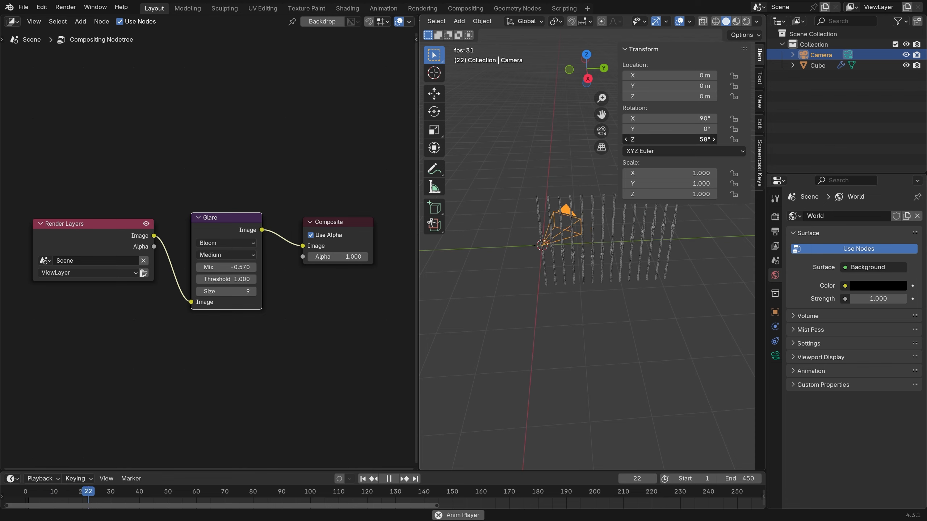
pyautogui.press('Return')
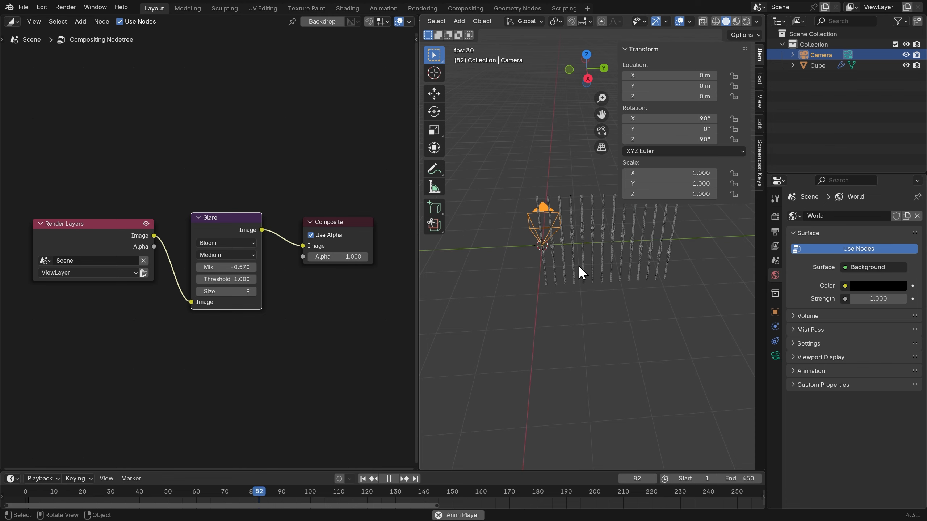
# Move the camera horizontally, with Z locked, to about X 3.99 m and Y 1.96 m in front of the columns
pyautogui.moveTo(578, 272)
pyautogui.mouseDown(button='middle')
pyautogui.moveTo(568, 351)
pyautogui.moveTo(590, 263)
pyautogui.mouseUp(button='middle')
pyautogui.press('g')
pyautogui.hotkey('shift', 'z')
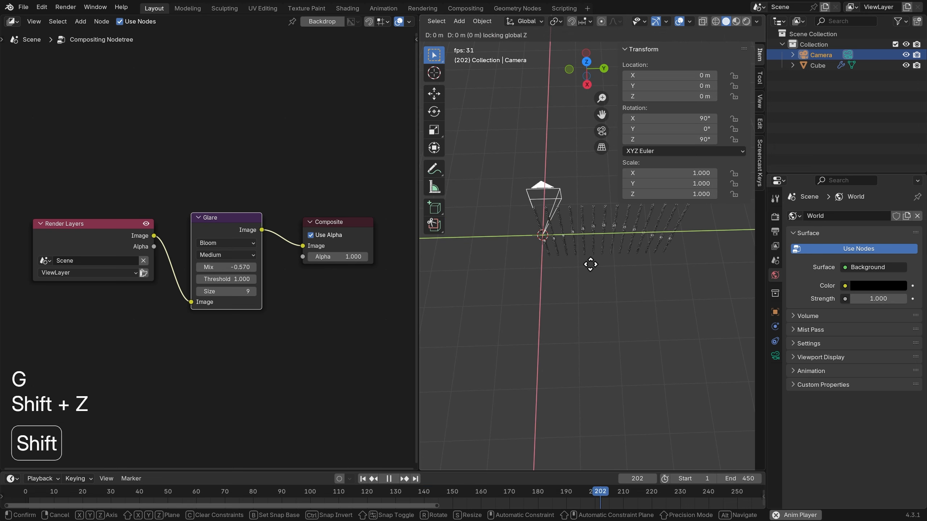
pyautogui.click(668, 415)
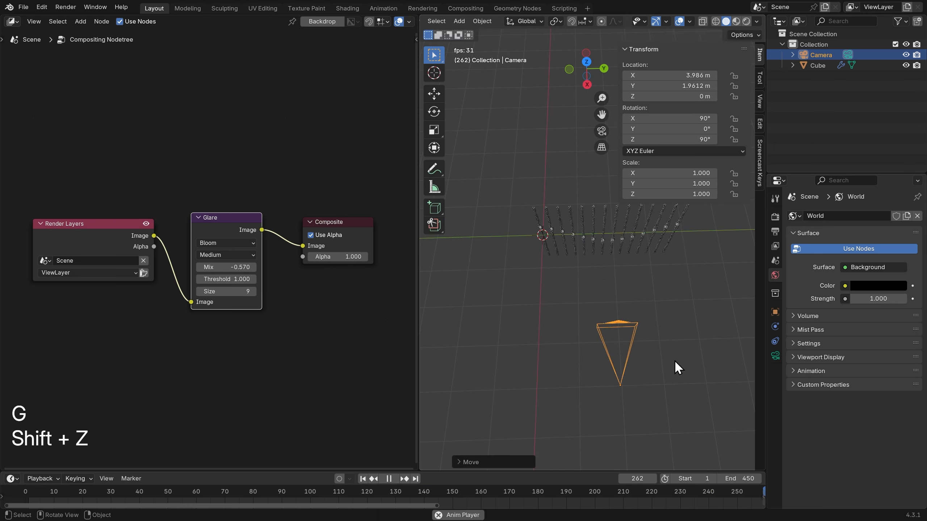
# View the scene through the camera and hide the transform values
pyautogui.moveTo(675, 360); pyautogui.dragTo(660, 262, button='middle')
pyautogui.press('`')
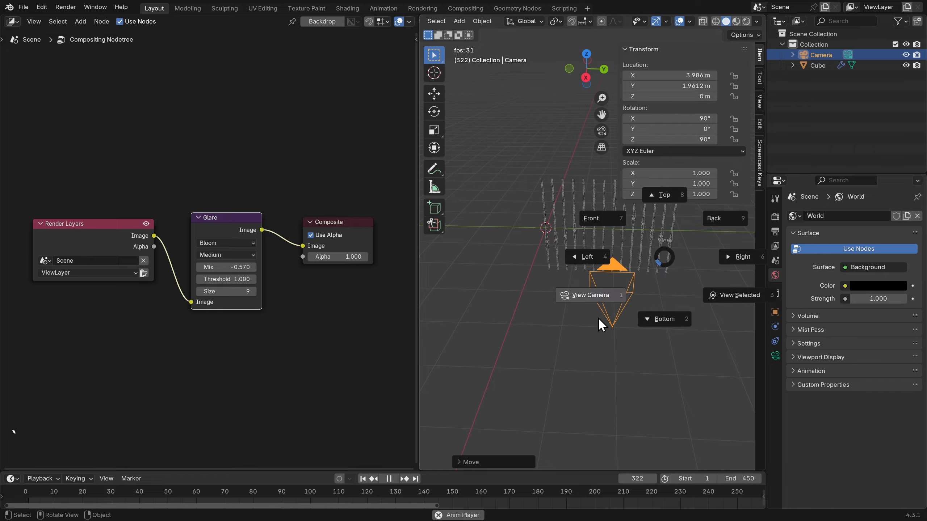
pyautogui.click(598, 318)
pyautogui.press('n')
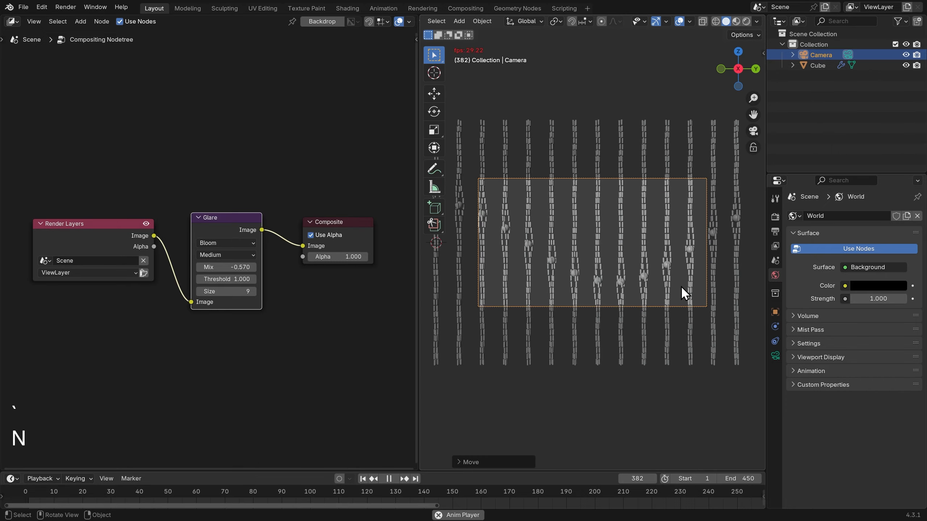
# Open the camera's lens settings and switch the camera view to rendered shading
pyautogui.click(772, 356)
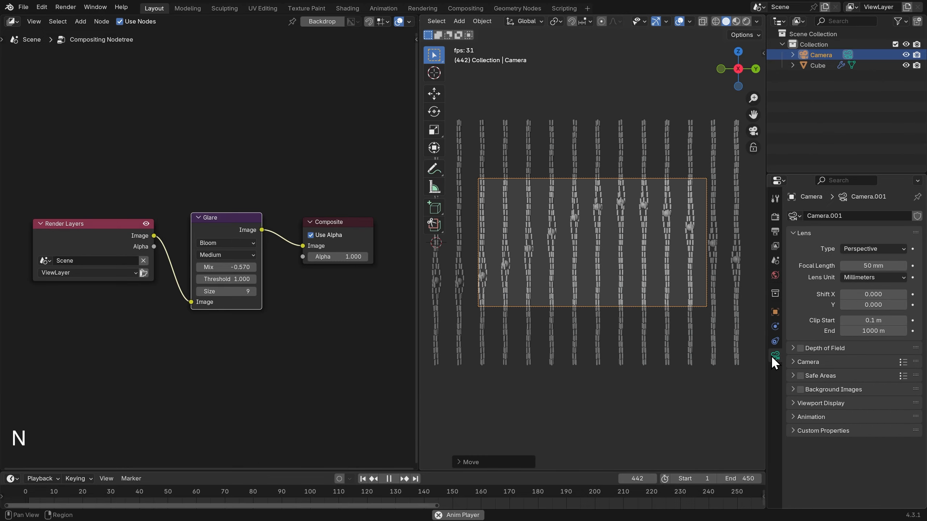
pyautogui.press('z')
pyautogui.click(626, 209)
pyautogui.scroll(4, 613, 240)
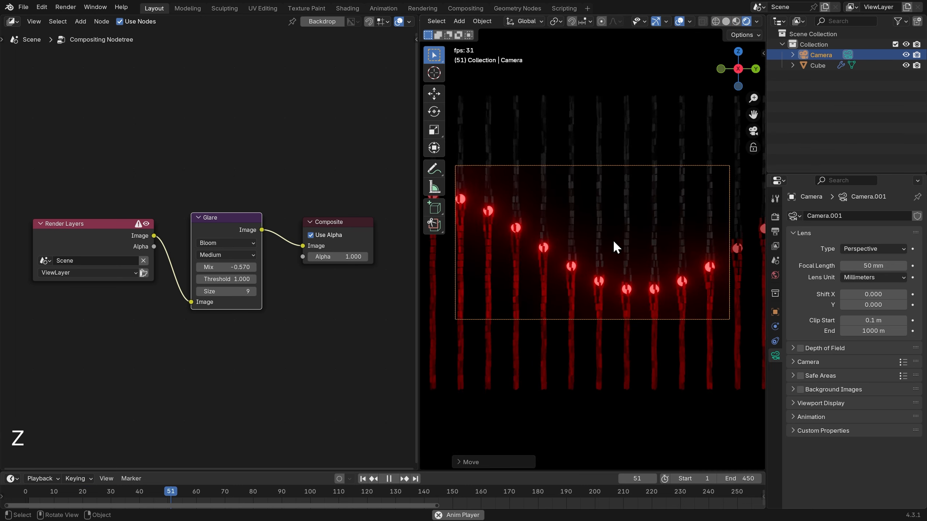
pyautogui.scroll(-3, 613, 240)
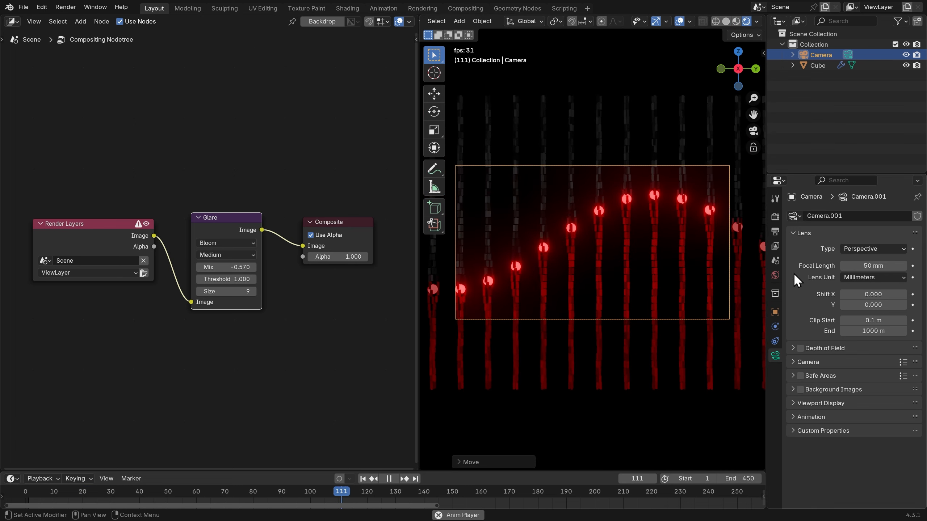
# Move the camera back about 1 m along its local Z axis and shift it about 0.11 m sideways to reframe the columns
pyautogui.scroll(-1, 636, 261)
pyautogui.press('g')
pyautogui.press('z')
pyautogui.press('z')
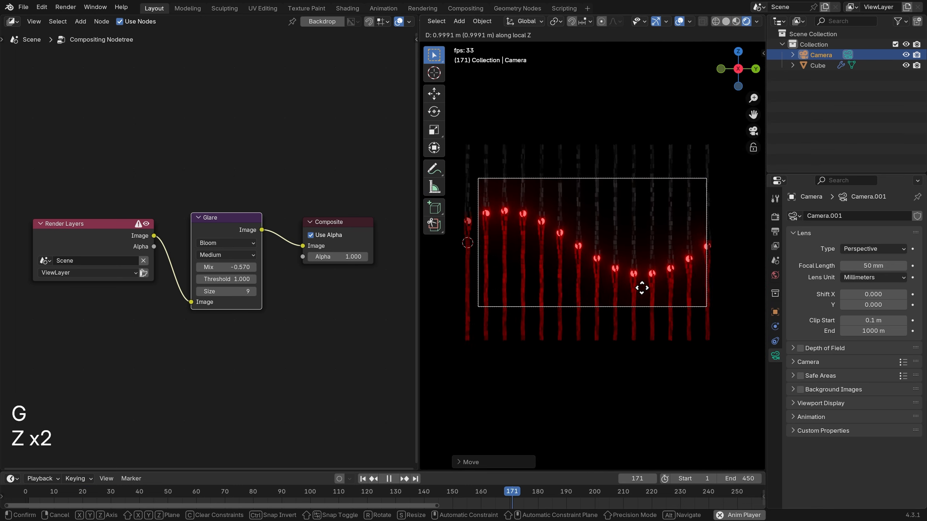
pyautogui.press('g')
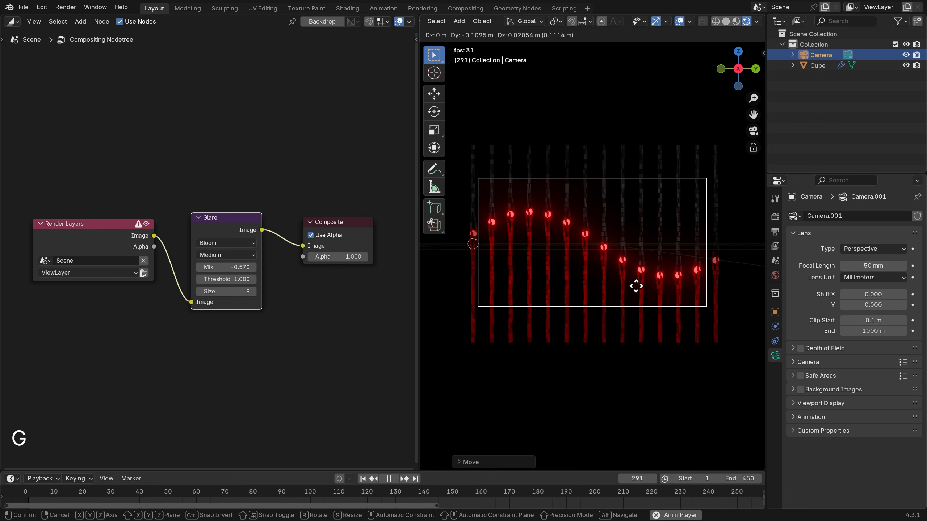
pyautogui.click(636, 287)
pyautogui.scroll(3, 635, 287)
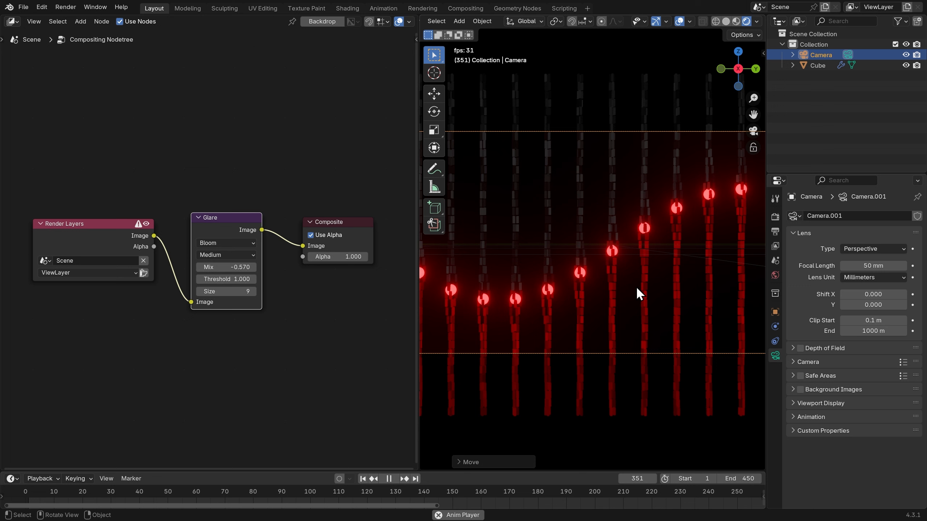
pyautogui.scroll(-1, 636, 286)
pyautogui.keyDown('shift'); pyautogui.moveTo(637, 275); pyautogui.dragTo(653, 307, button='middle'); pyautogui.keyUp('shift')
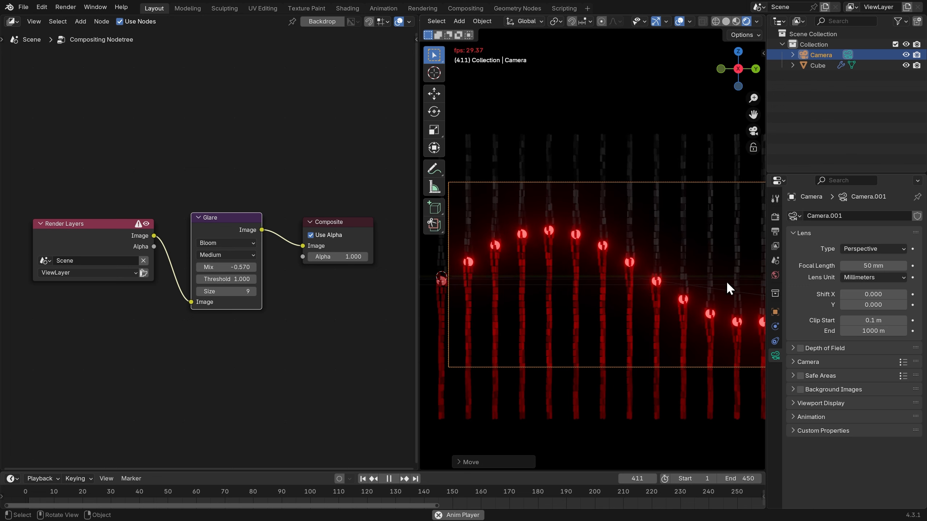
# Stop playback and set the colour management look to High Contrast, trying Medium High Contrast first
pyautogui.press('space')
pyautogui.click(776, 218)
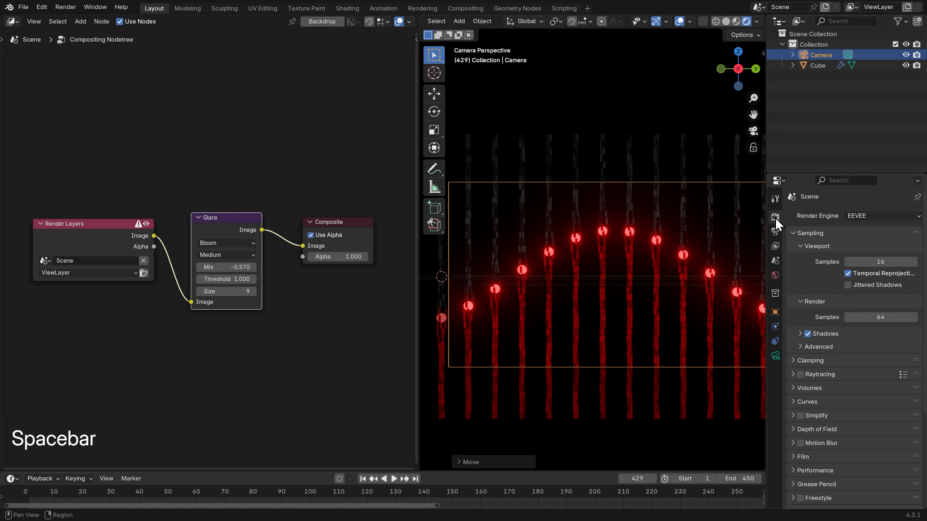
pyautogui.scroll(-6, 807, 308)
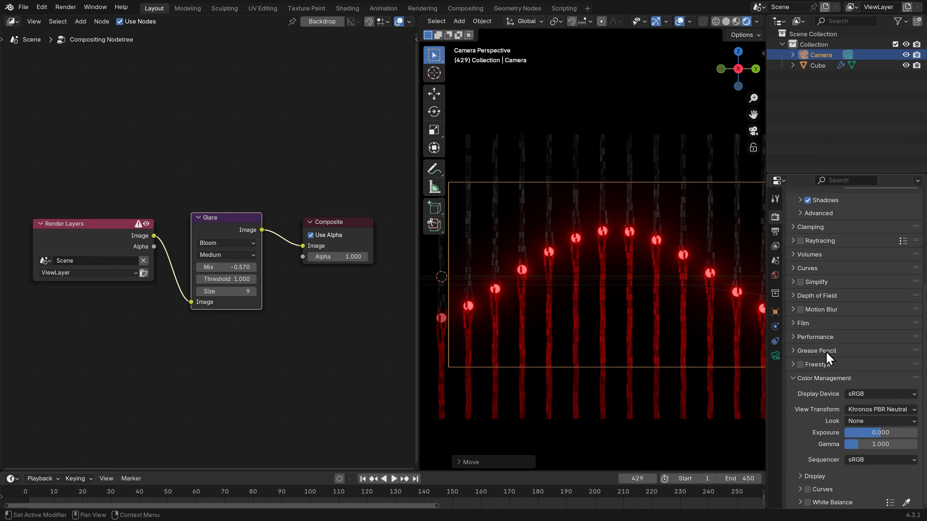
pyautogui.click(870, 420)
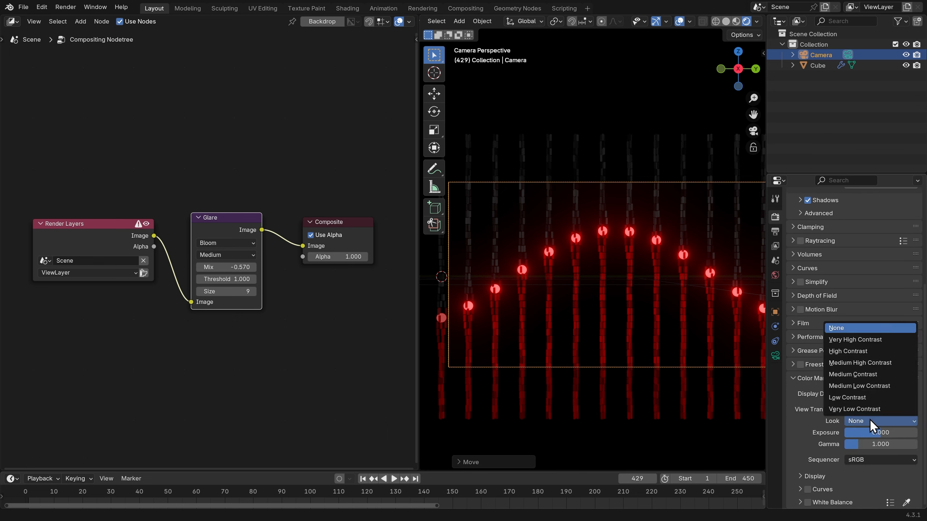
pyautogui.click(877, 367)
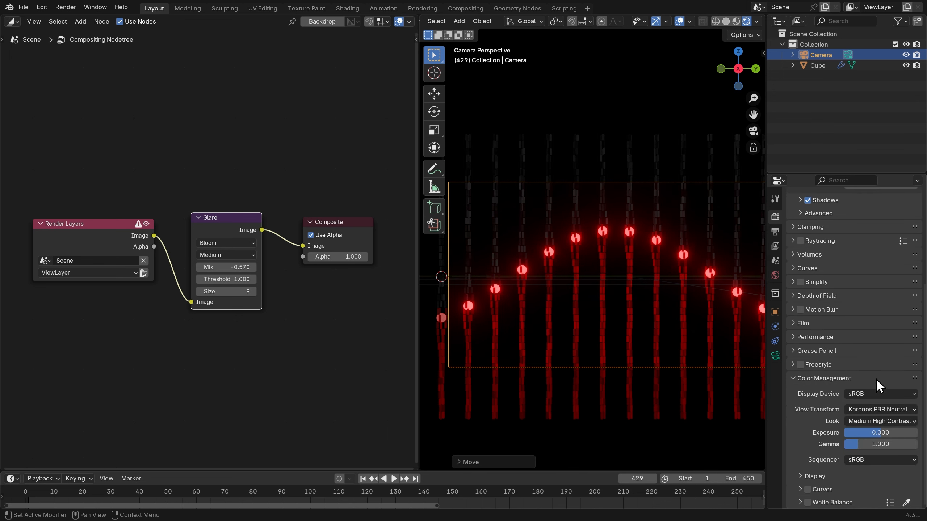
pyautogui.click(877, 423)
pyautogui.click(878, 351)
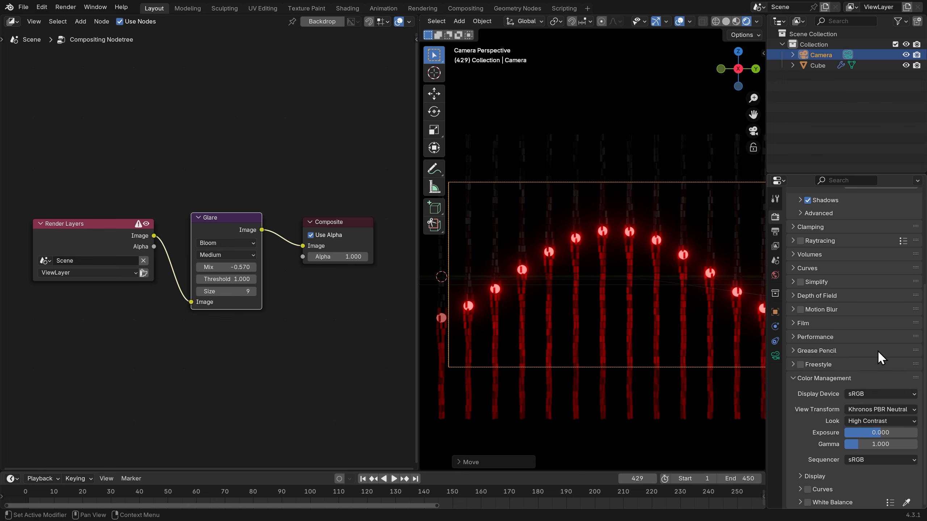
# Play the animation and hide the overlays and gizmos in the 3D viewport
pyautogui.press('space')
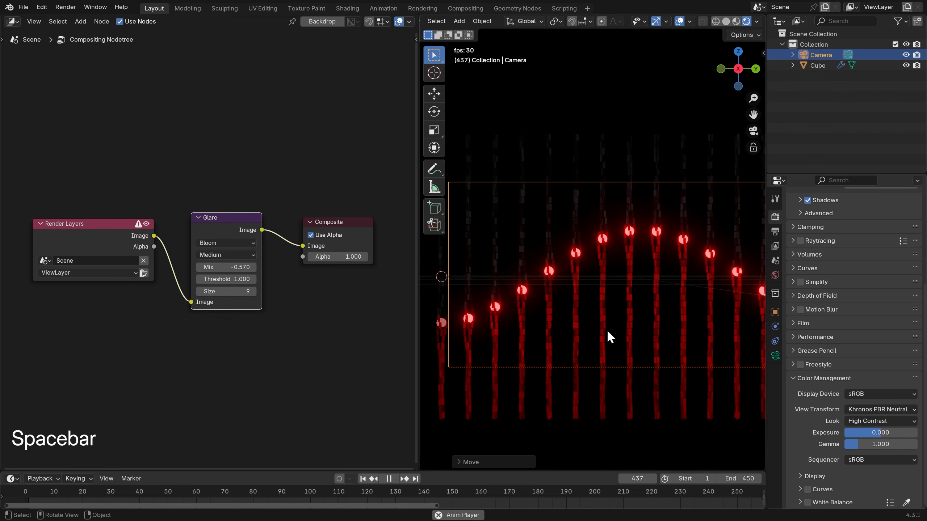
pyautogui.click(680, 23)
pyautogui.click(655, 23)
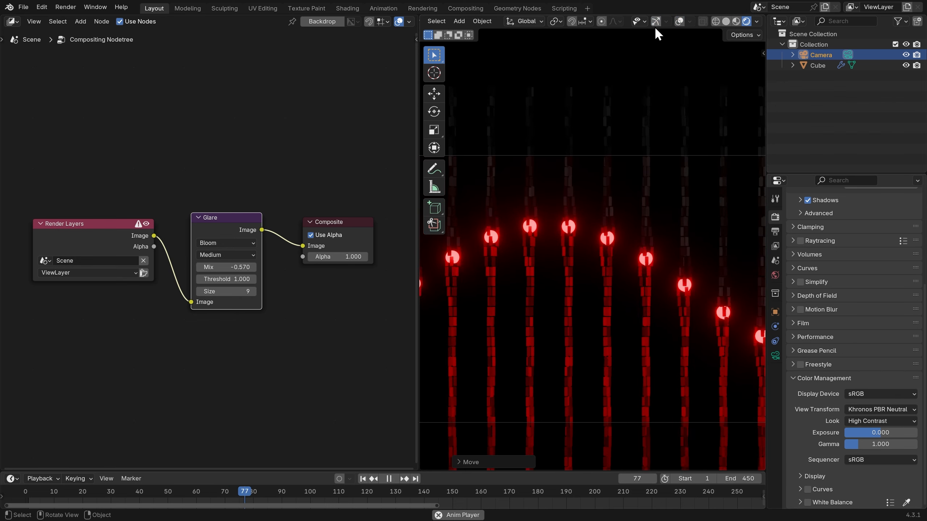
pyautogui.click(653, 91)
pyautogui.press('n')
pyautogui.press('n')
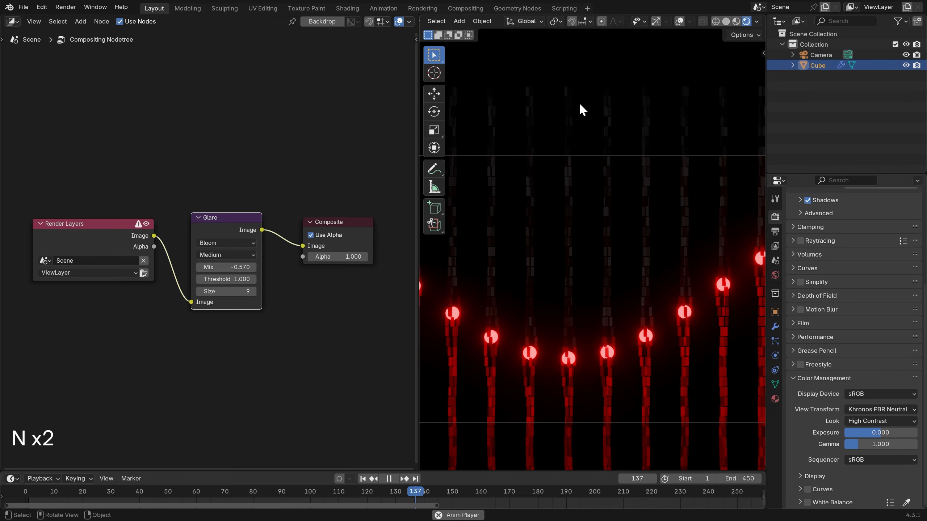
pyautogui.keyDown('shift'); pyautogui.moveTo(584, 174); pyautogui.dragTo(609, 145, button='middle'); pyautogui.keyUp('shift')
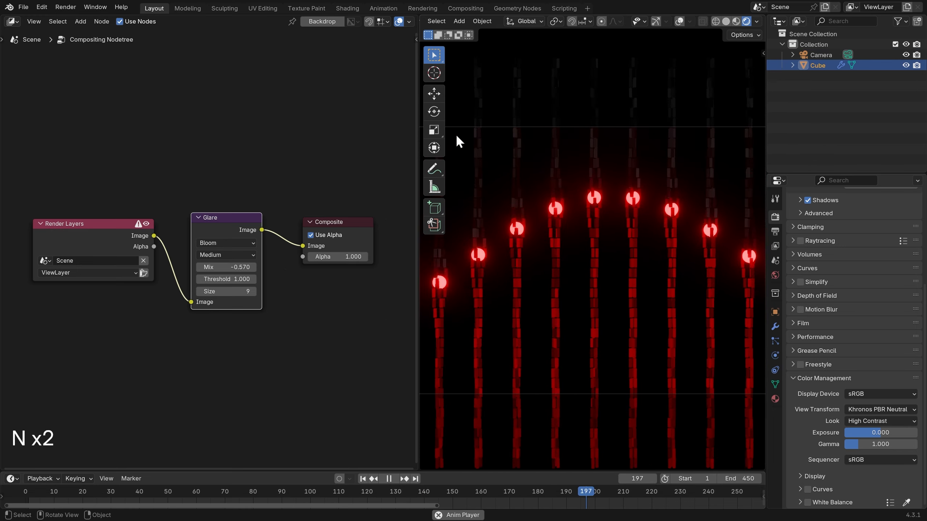
# Widen the 3D viewport over the compositor so the whole camera frame fits, and stop playback after watching the loop
pyautogui.moveTo(419, 140); pyautogui.dragTo(86, 153)
pyautogui.scroll(-1, 434, 179)
pyautogui.scroll(-2, 605, 168)
pyautogui.keyDown('shift'); pyautogui.moveTo(607, 169); pyautogui.dragTo(572, 173, button='middle'); pyautogui.keyUp('shift')
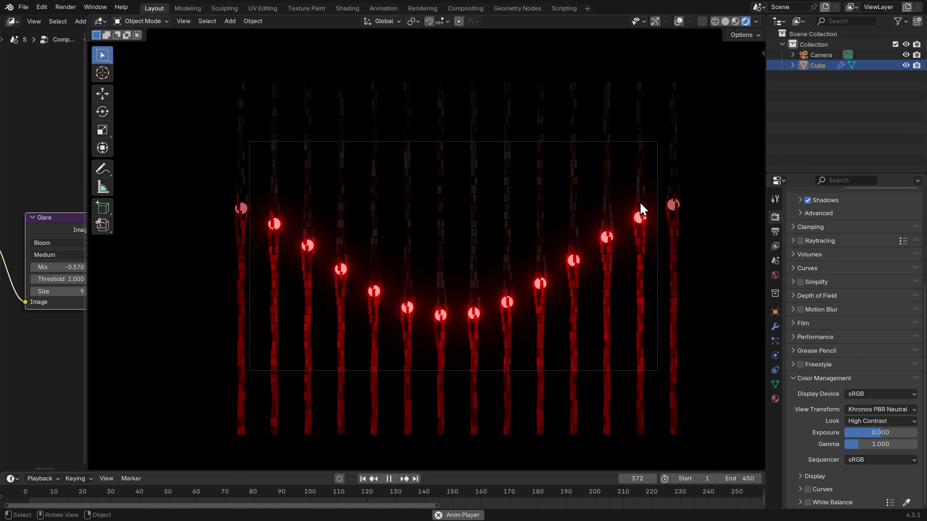
pyautogui.press('space')
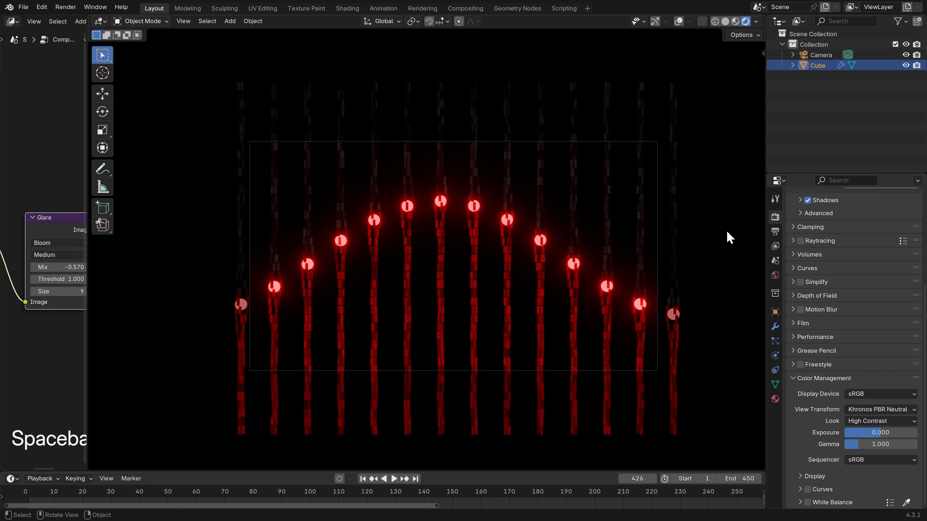
# Set the render output file format to FFmpeg Video
pyautogui.click(775, 232)
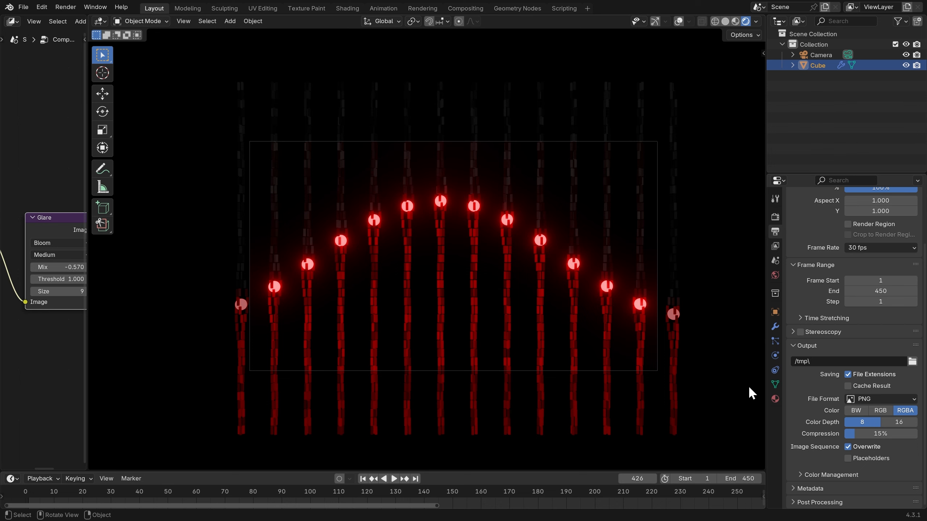
pyautogui.click(893, 399)
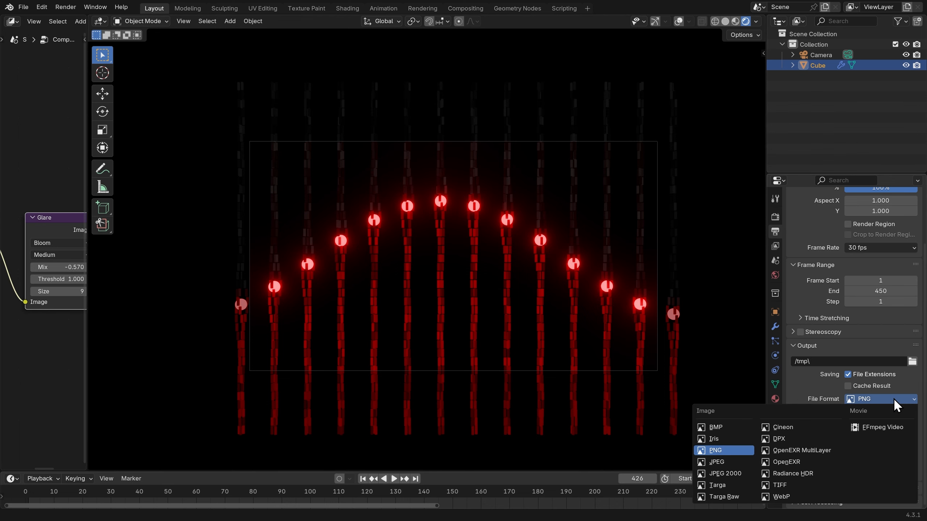
pyautogui.click(887, 426)
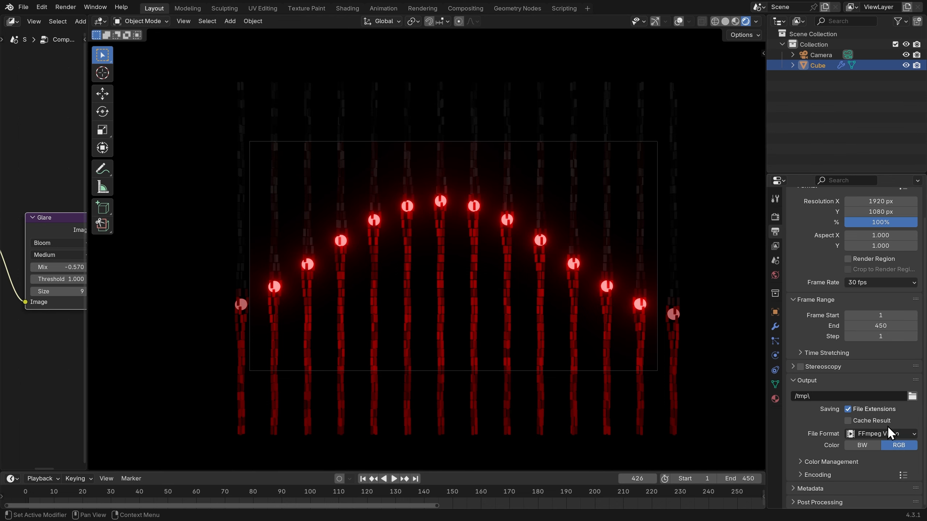
# Set the video encoding to an MPEG-4 container with Perceptually Lossless output quality
pyautogui.click(799, 475)
pyautogui.scroll(-3, 808, 443)
pyautogui.scroll(-5, 808, 443)
pyautogui.click(856, 361)
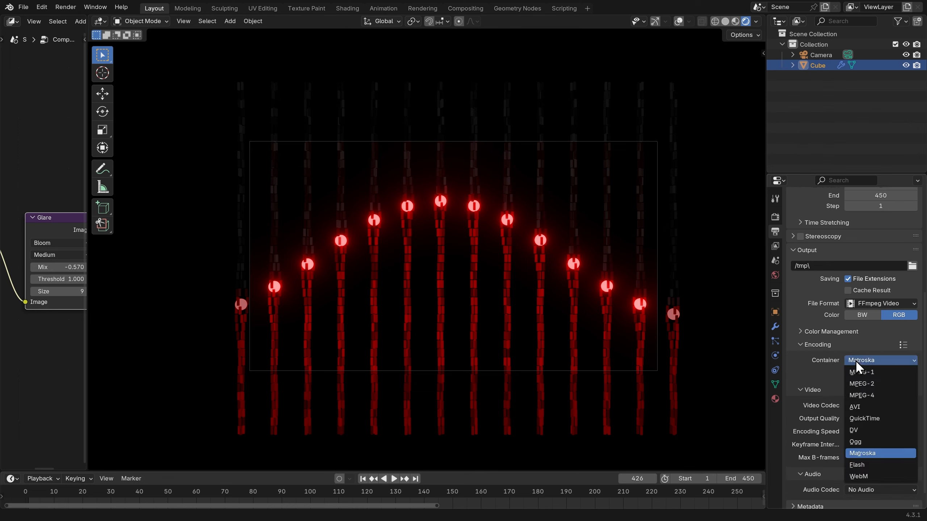
pyautogui.click(865, 395)
pyautogui.scroll(-1, 872, 395)
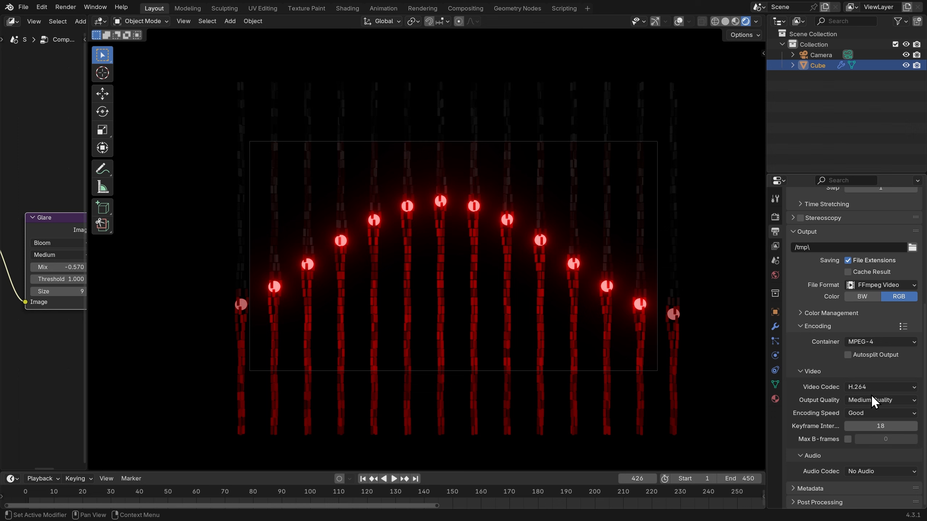
pyautogui.click(884, 400)
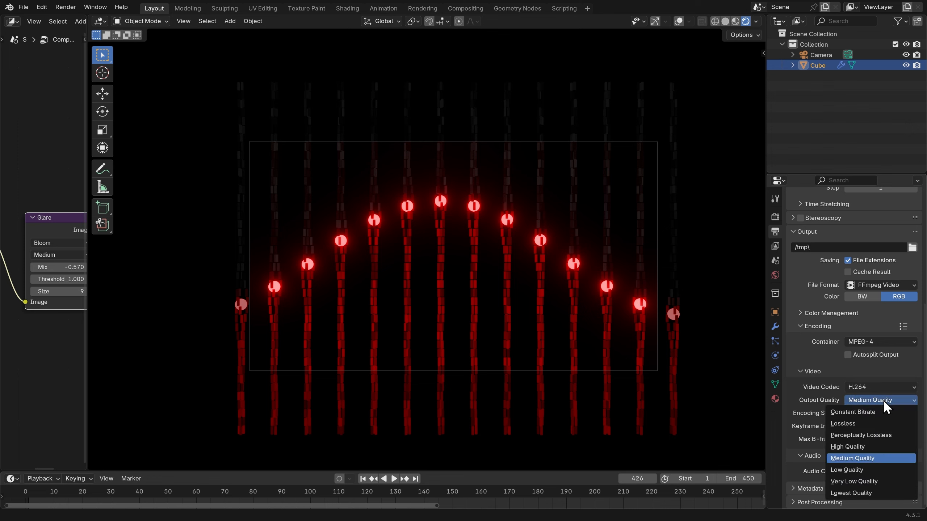
pyautogui.click(881, 434)
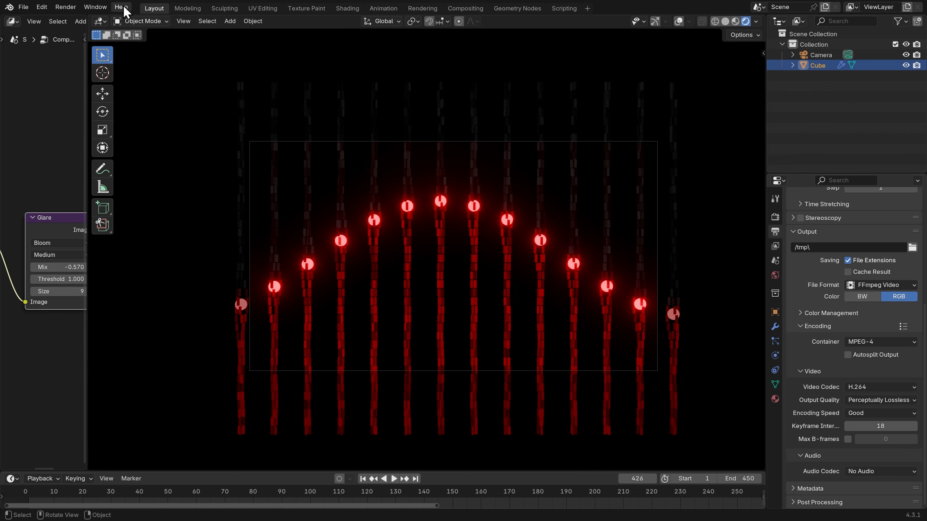
# Start rendering the animation and close the render window after checking the first frames
pyautogui.click(64, 7)
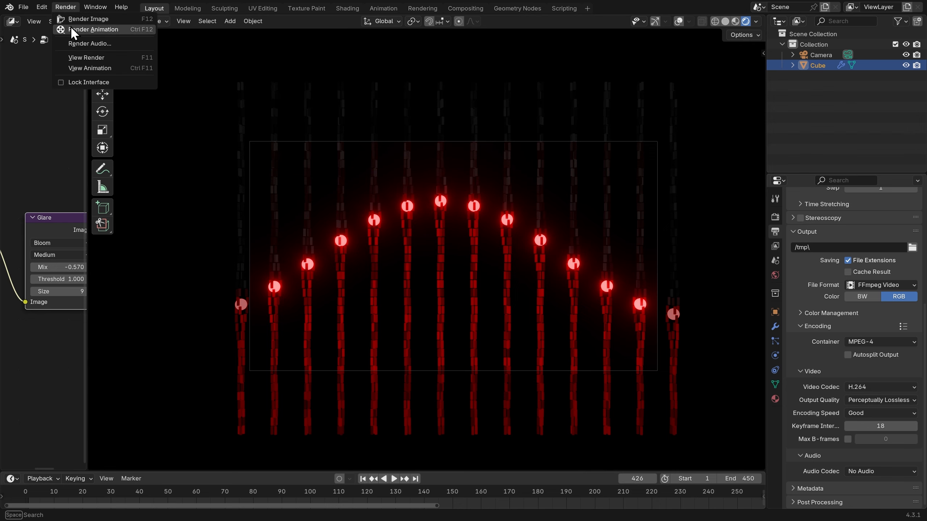
pyautogui.click(73, 27)
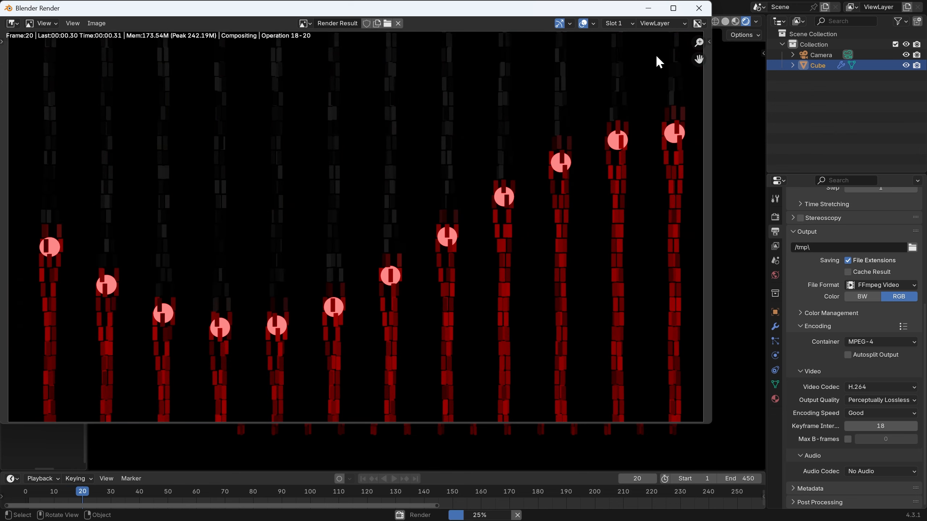
pyautogui.click(706, 7)
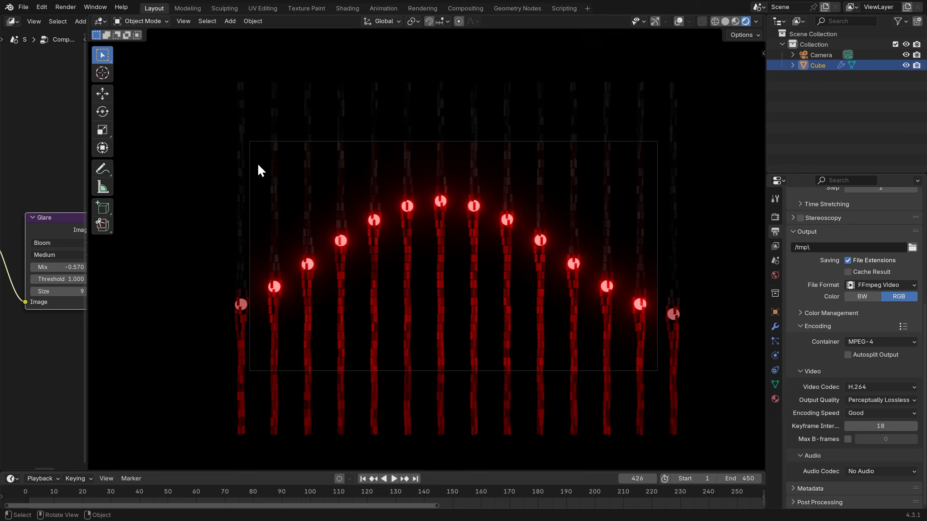